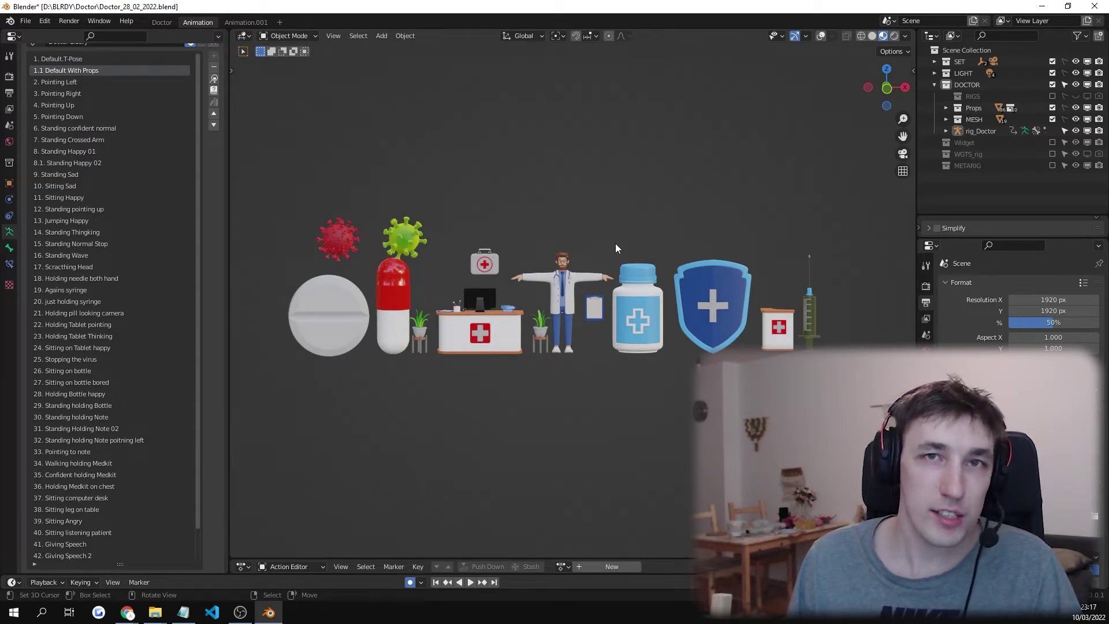
Pan and orbit the view across the desk scene to the doctor, shield, medkit and syringe.
scroll(615, 243, up, 5)
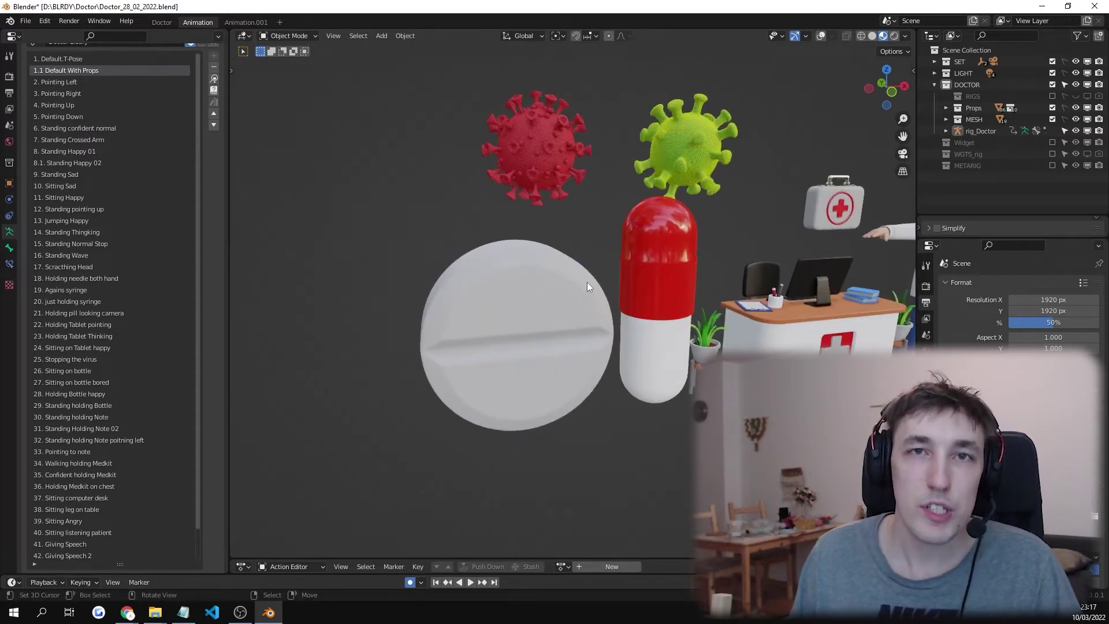
shift+middle_drag(615, 242, 589, 273)
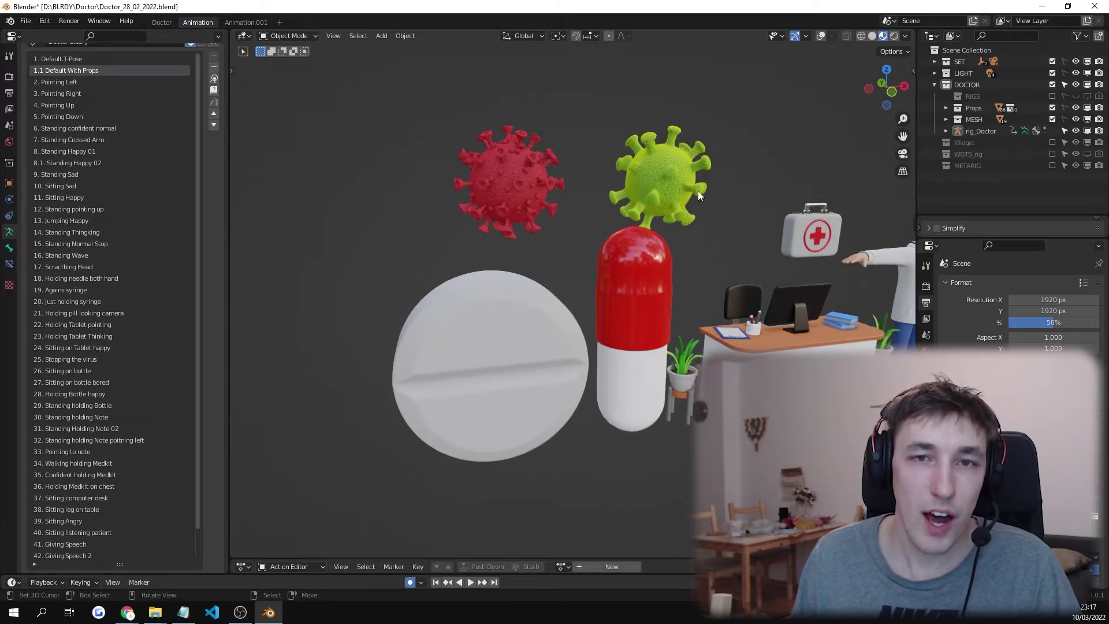
shift+middle_drag(712, 199, 629, 286)
shift+middle_drag(724, 330, 544, 190)
scroll(528, 228, up, 2)
scroll(537, 289, down, 1)
shift+middle_drag(656, 293, 576, 261)
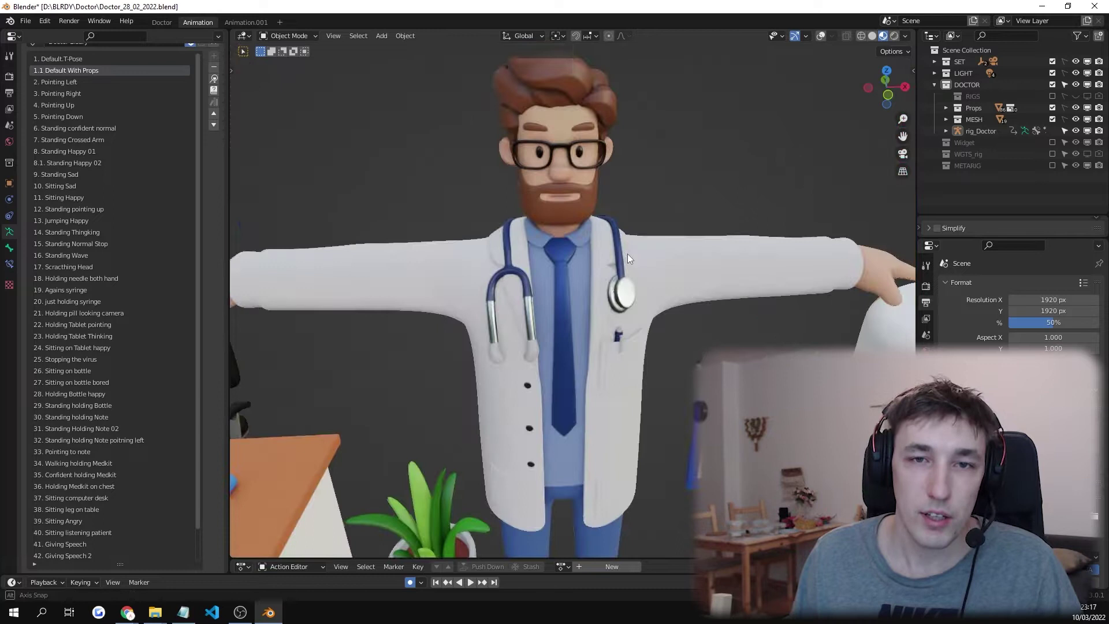
middle_drag(626, 253, 629, 251)
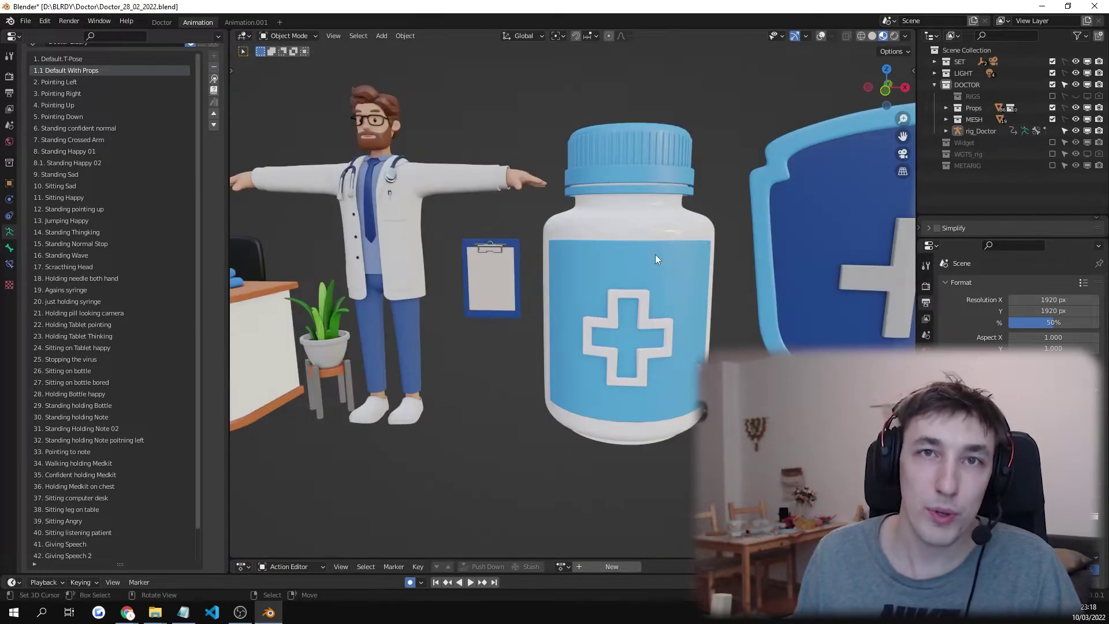
middle_drag(782, 249, 649, 254)
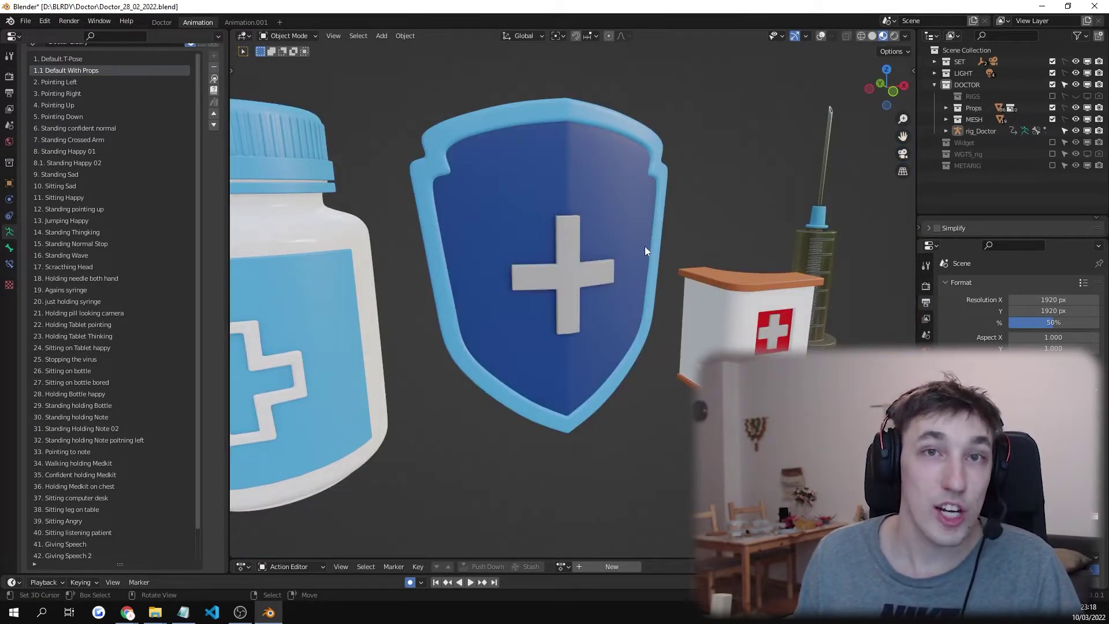
shift+middle_drag(770, 292, 601, 286)
scroll(601, 287, up, 3)
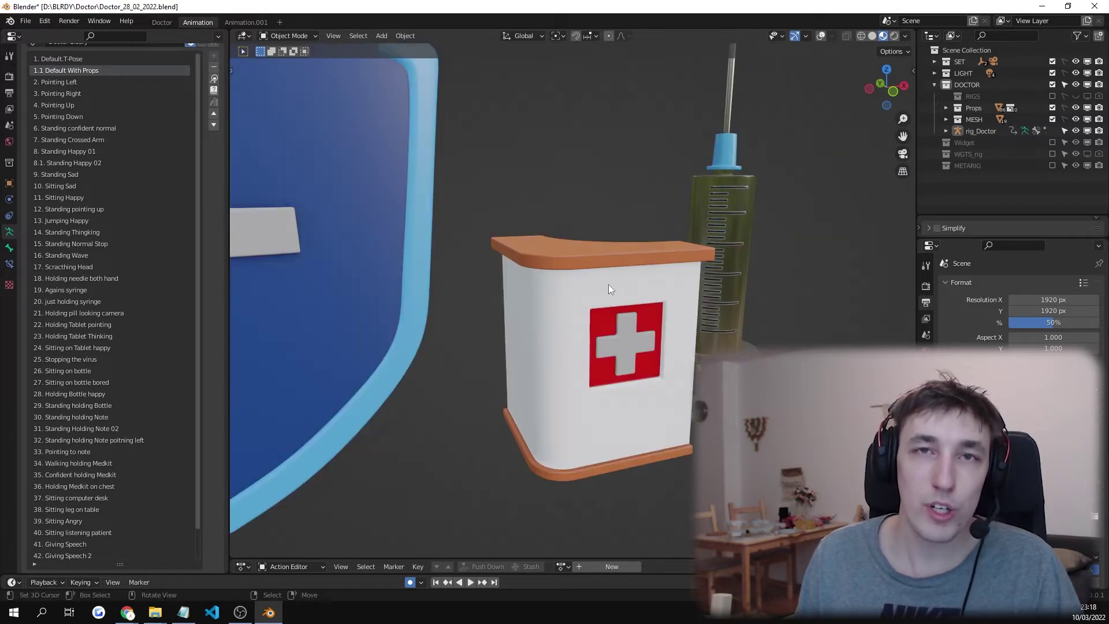
middle_drag(712, 251, 604, 207)
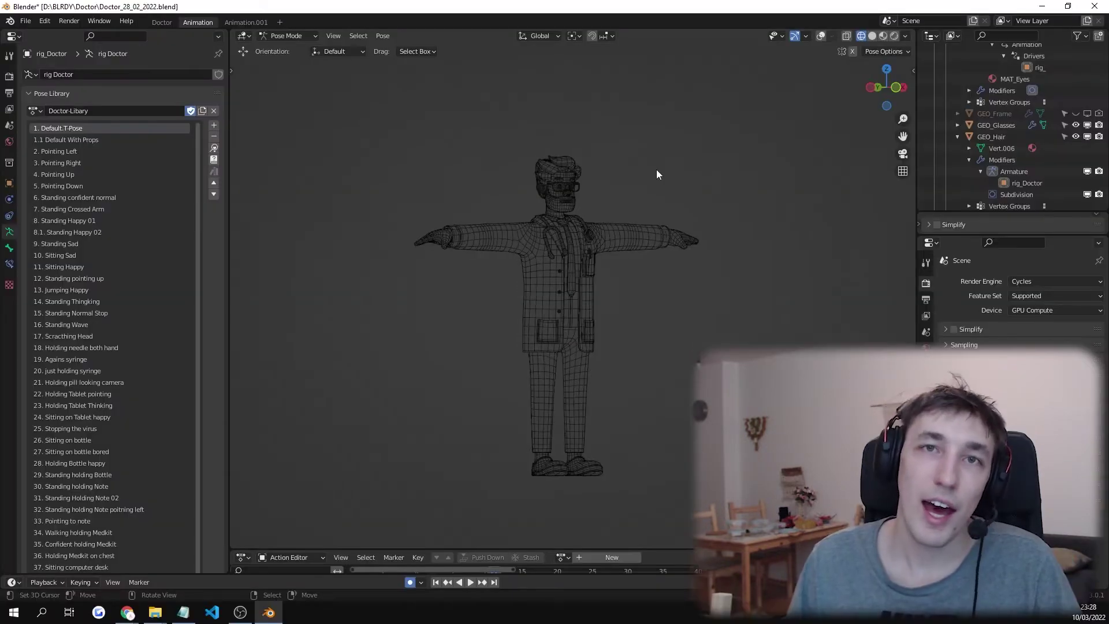
Rotate the view with numpad 4 around to the wireframe doctor's side.
key(KP_4)
key(KP_4)
key(KP_4)
key(KP_4)
key(KP_4)
key(KP_4)
key(KP_4)
key(KP_4)
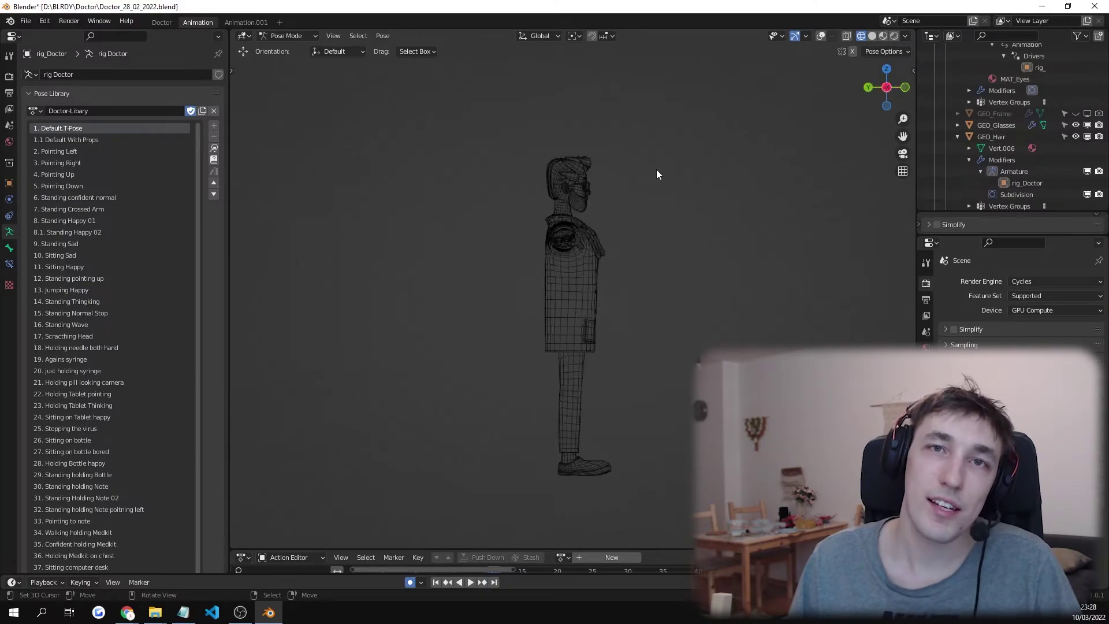
key(KP_4)
key(KP_4)
key(KP_4)
key(KP_4)
key(KP_4)
key(KP_4)
key(KP_4)
key(KP_4)
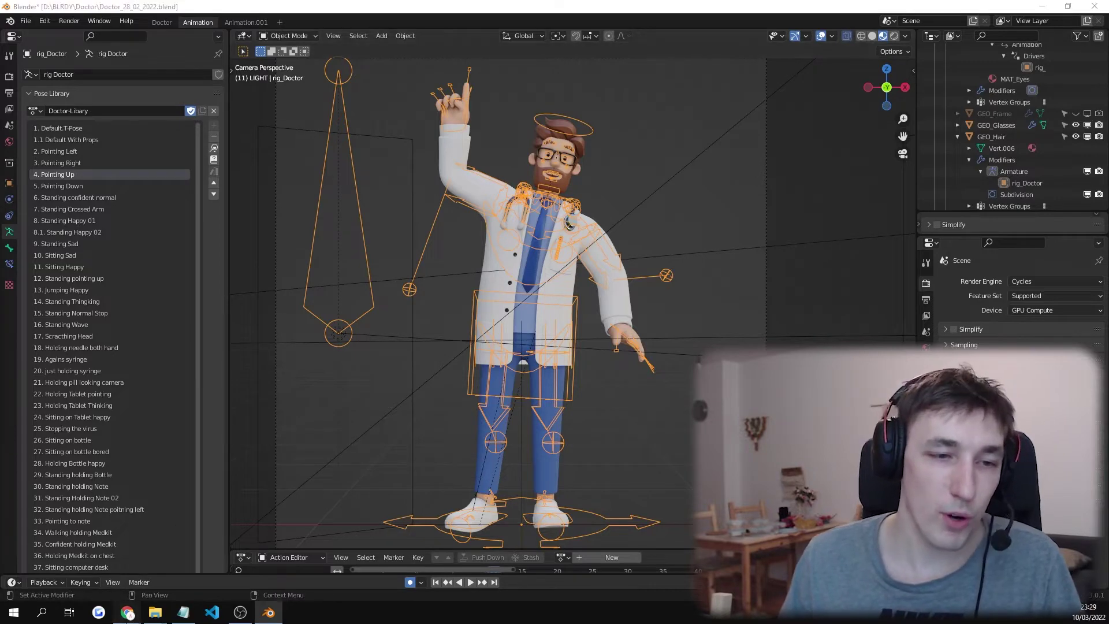
Bring Chrome forward and reload the Download — blender.org page.
mouse_move(127, 612)
click(186, 565)
click(105, 8)
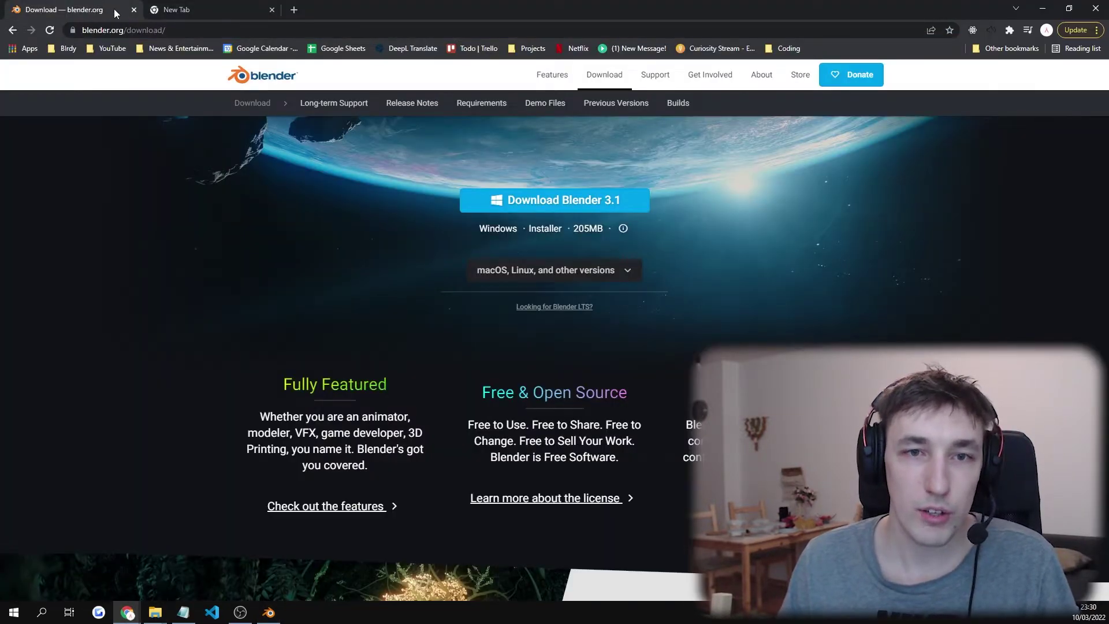
click(600, 75)
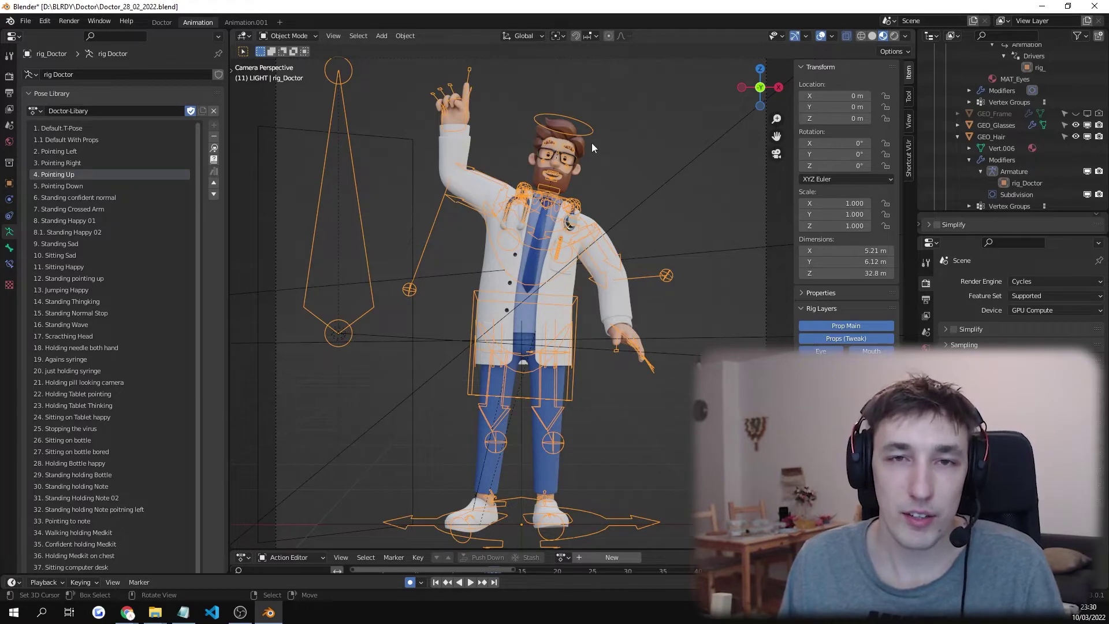
Switch the doctor rig into Pose Mode from the Ctrl+Tab mode pie.
scroll(589, 145, up, 5)
scroll(589, 165, down, 4)
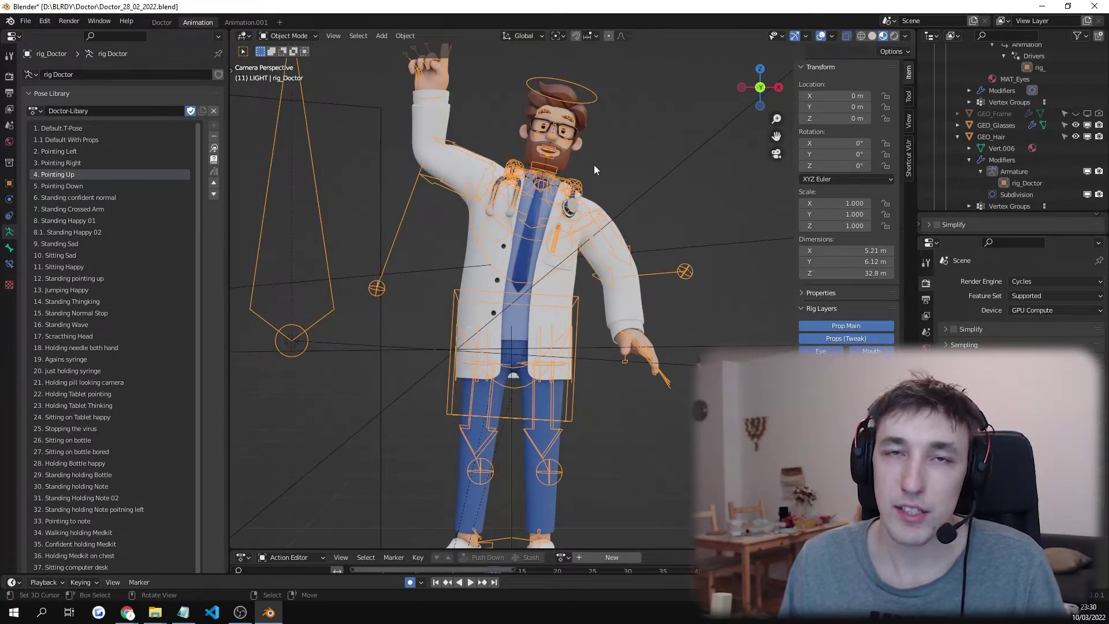
scroll(593, 165, down, 2)
scroll(596, 189, up, 2)
scroll(595, 202, up, 3)
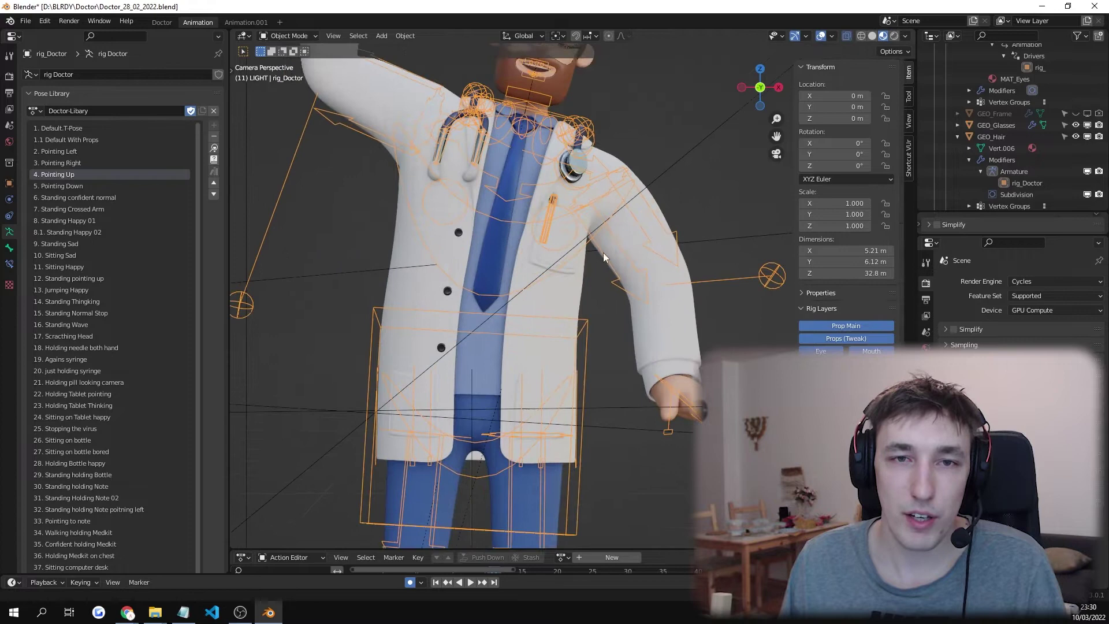
scroll(603, 283, down, 1)
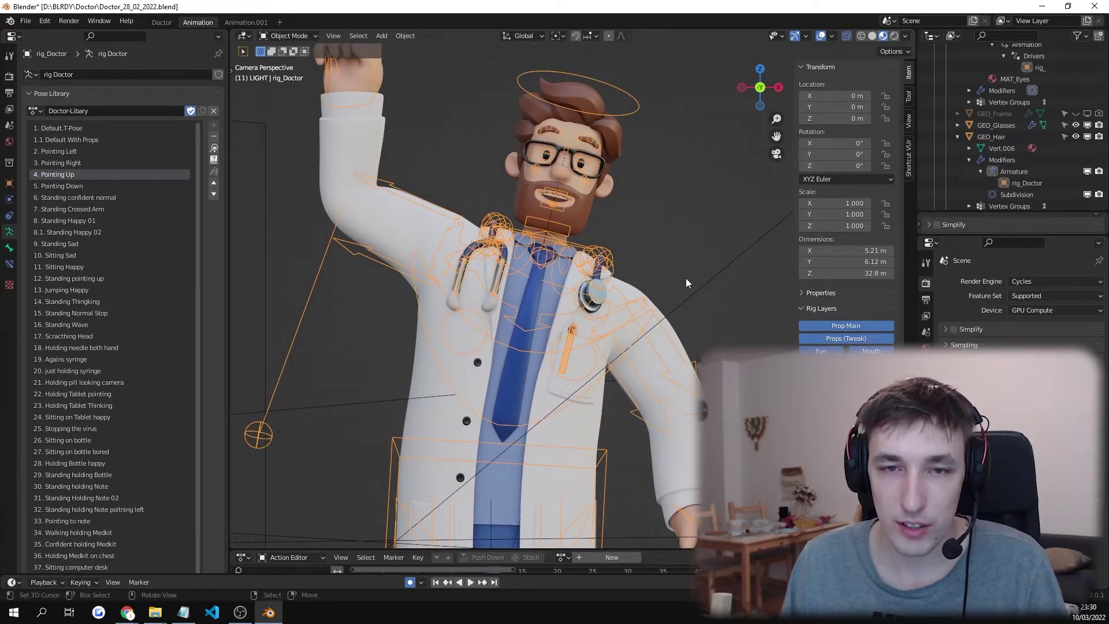
key(ctrl+Tab)
key(2)
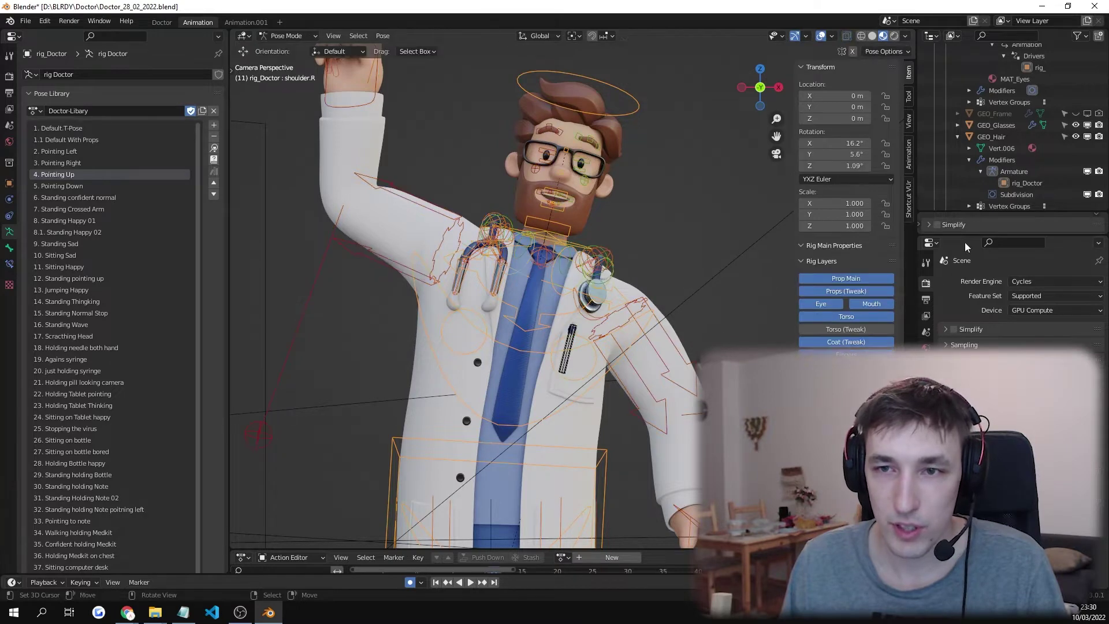
Enable Simplify and apply '1. Default T-Pose' from the Pose Library.
click(936, 224)
scroll(632, 186, up, 8)
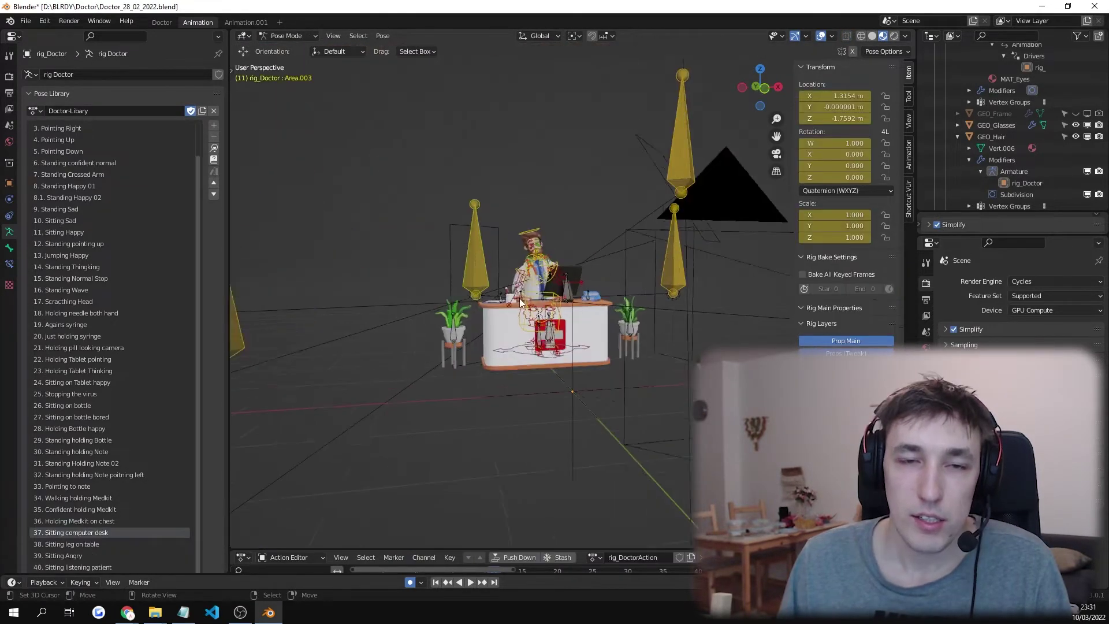
middle_drag(523, 301, 482, 269)
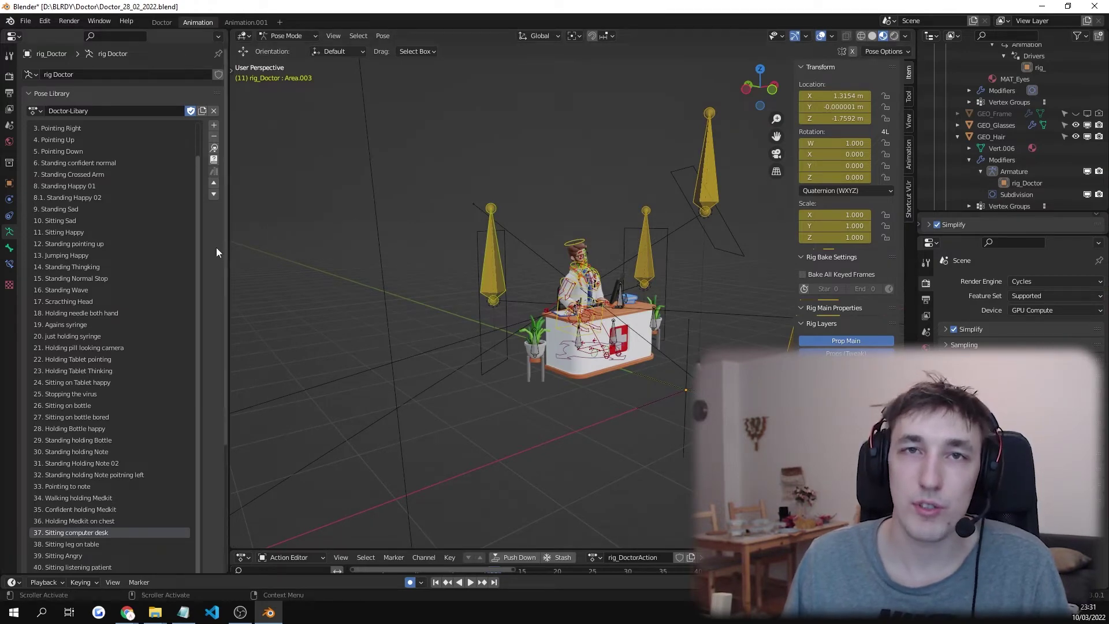
scroll(195, 231, up, 3)
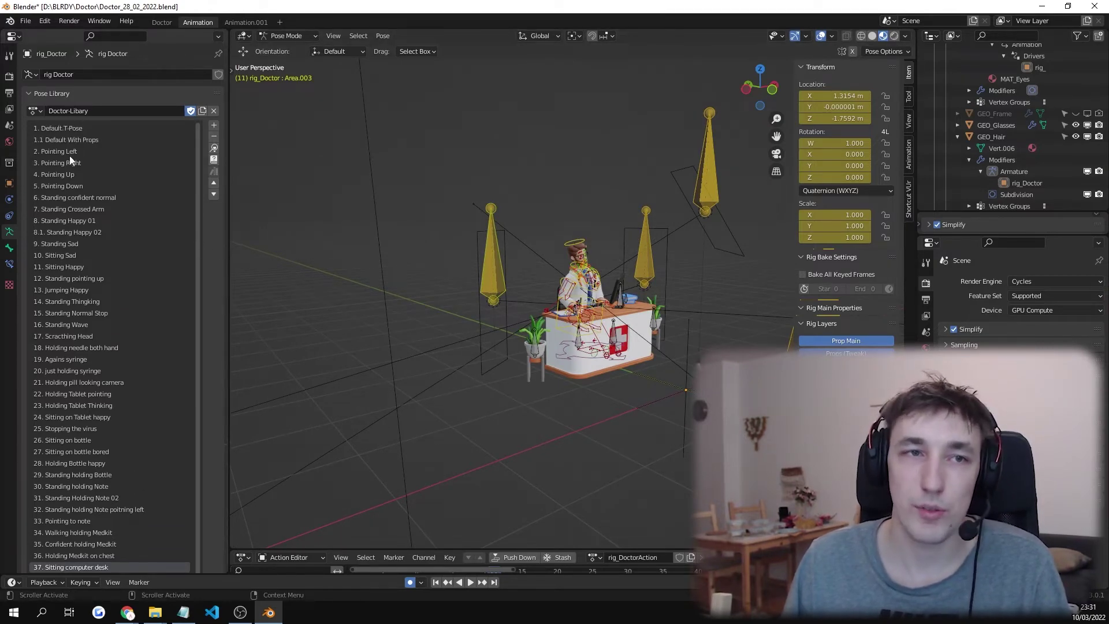
click(70, 128)
Reapply the Default T-Pose and frame the doctor's torso control.
click(214, 148)
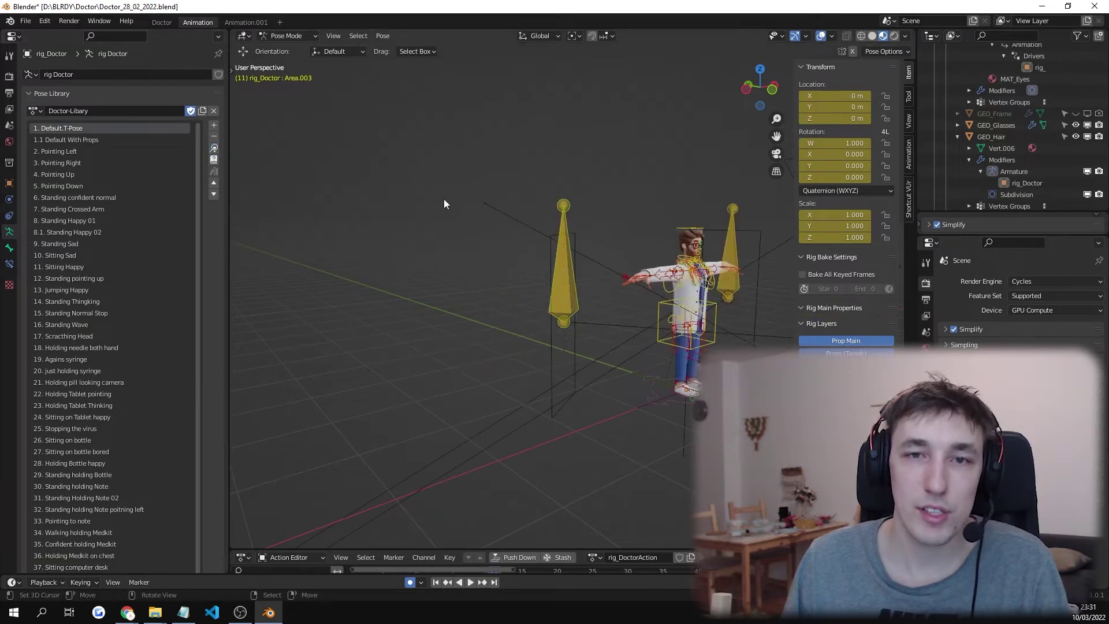
alt+drag(654, 256, 634, 324)
scroll(597, 325, up, 5)
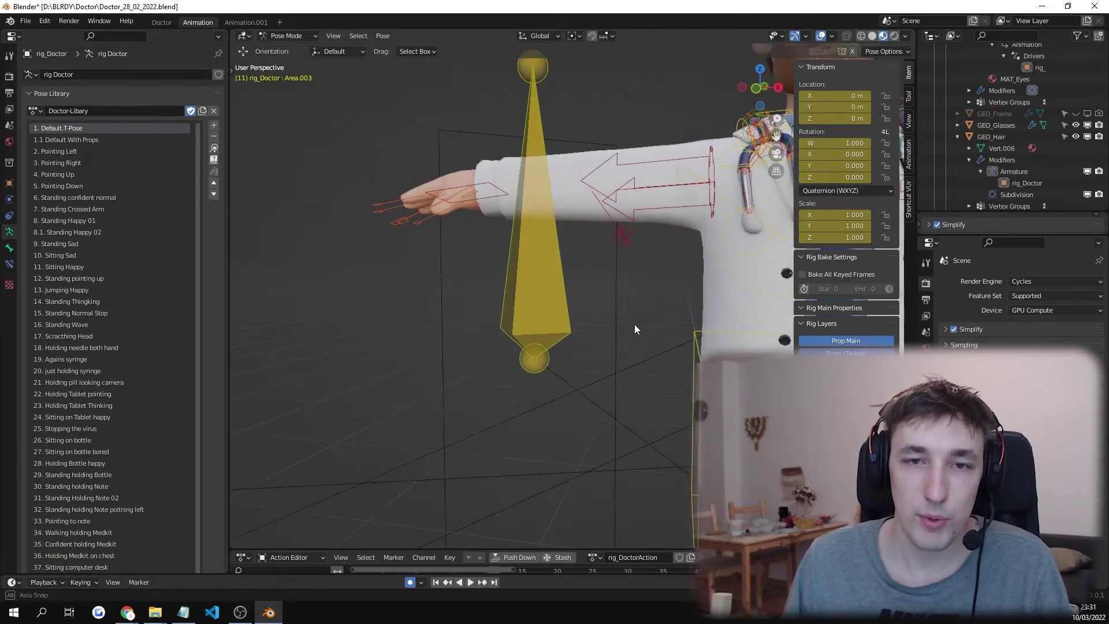
scroll(648, 331, down, 2)
click(702, 328)
key(KP_Decimal)
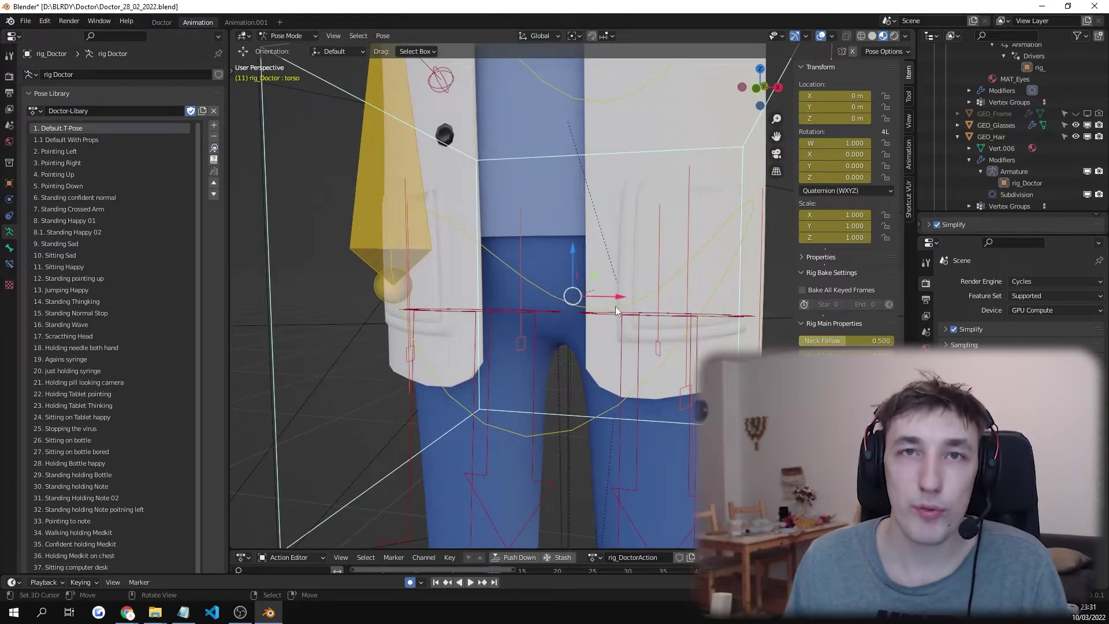
Try moving the torso control twice, cancelling both times to keep the T-pose.
scroll(618, 301, down, 7)
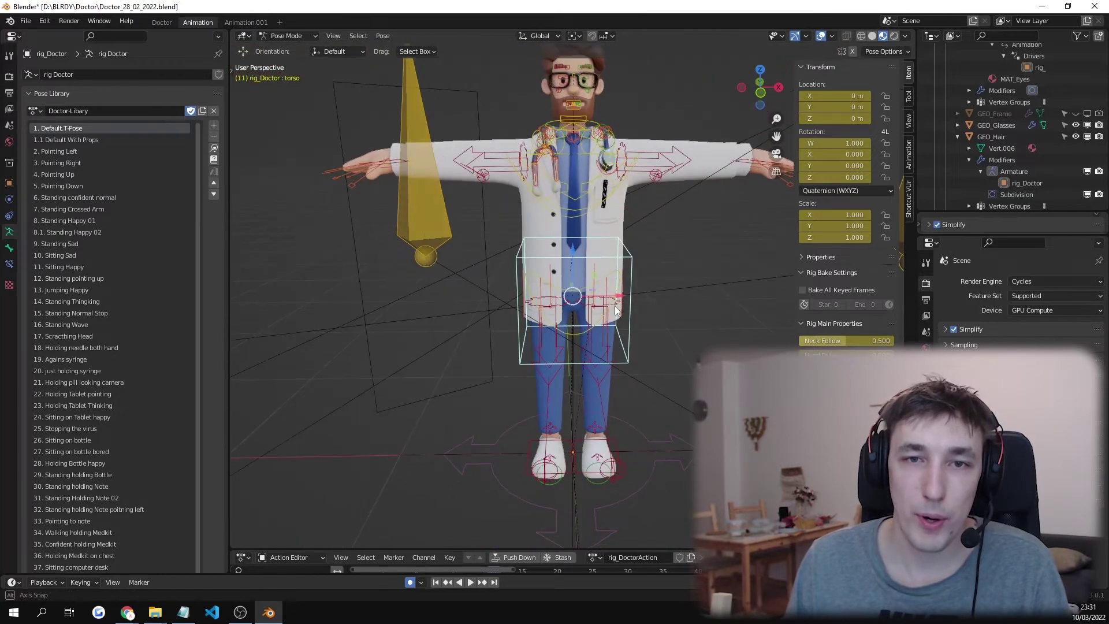
key(g)
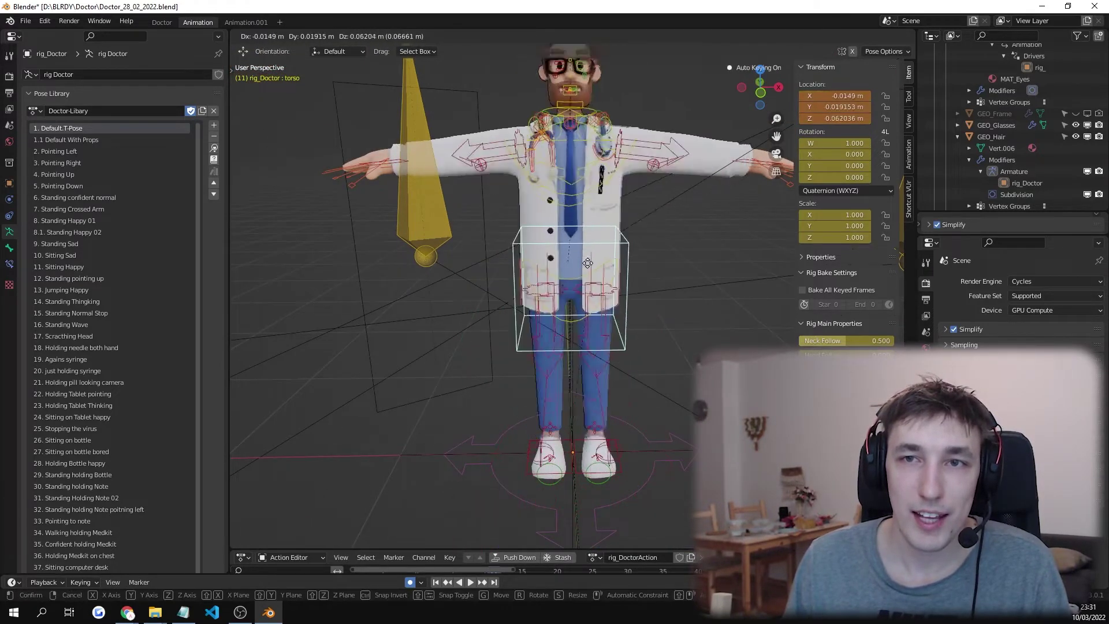
right_click(659, 271)
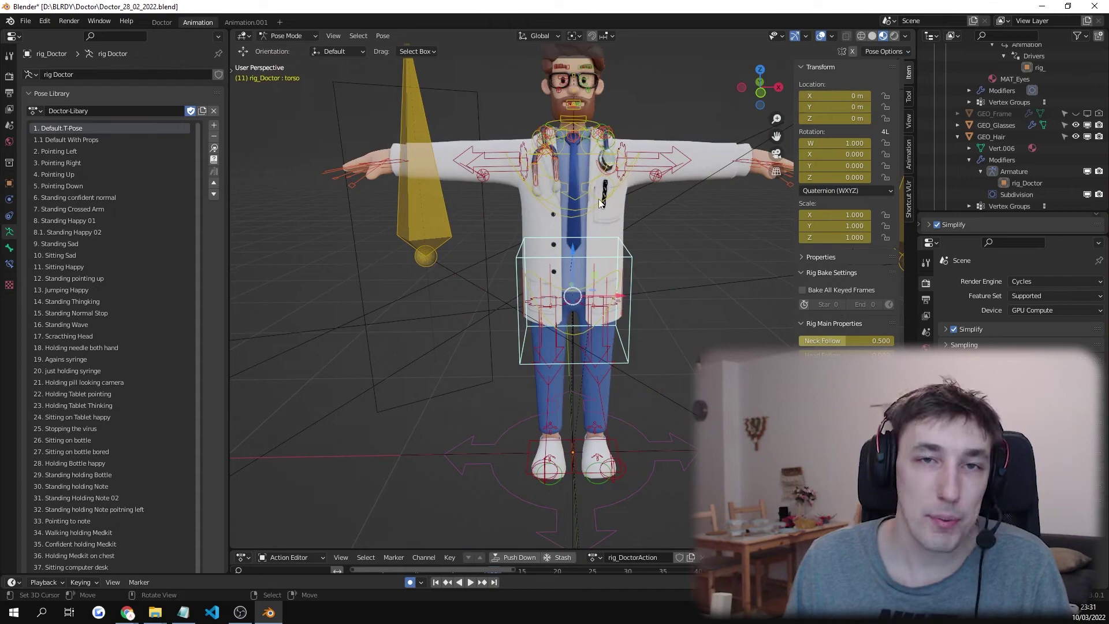
shift+middle_drag(601, 190, 599, 240)
scroll(599, 245, up, 3)
key(g)
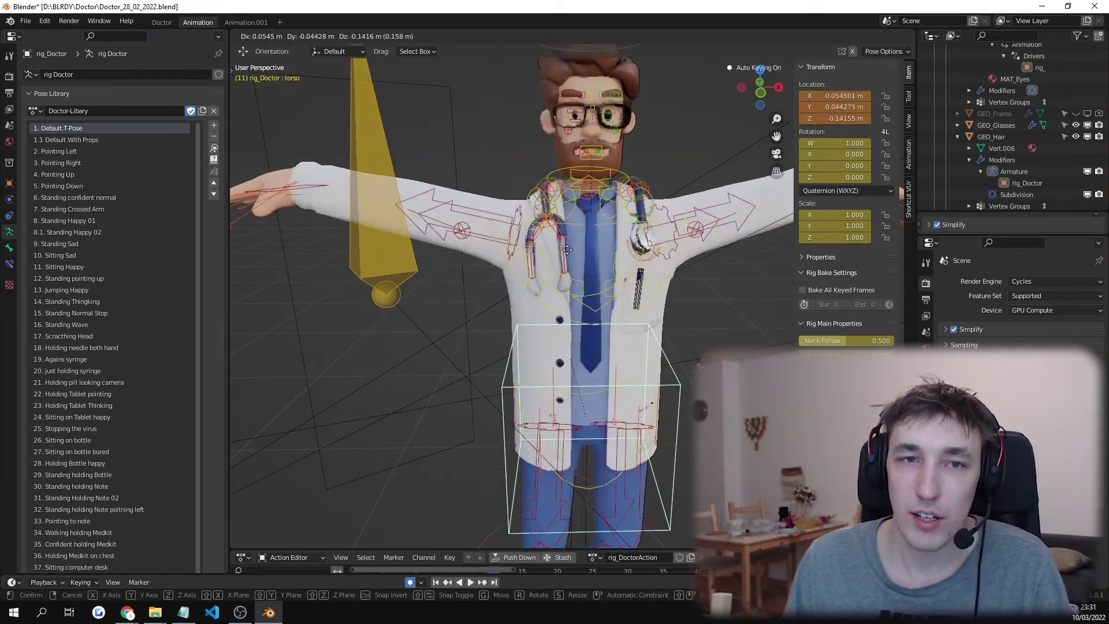
right_click(571, 277)
scroll(462, 249, down, 4)
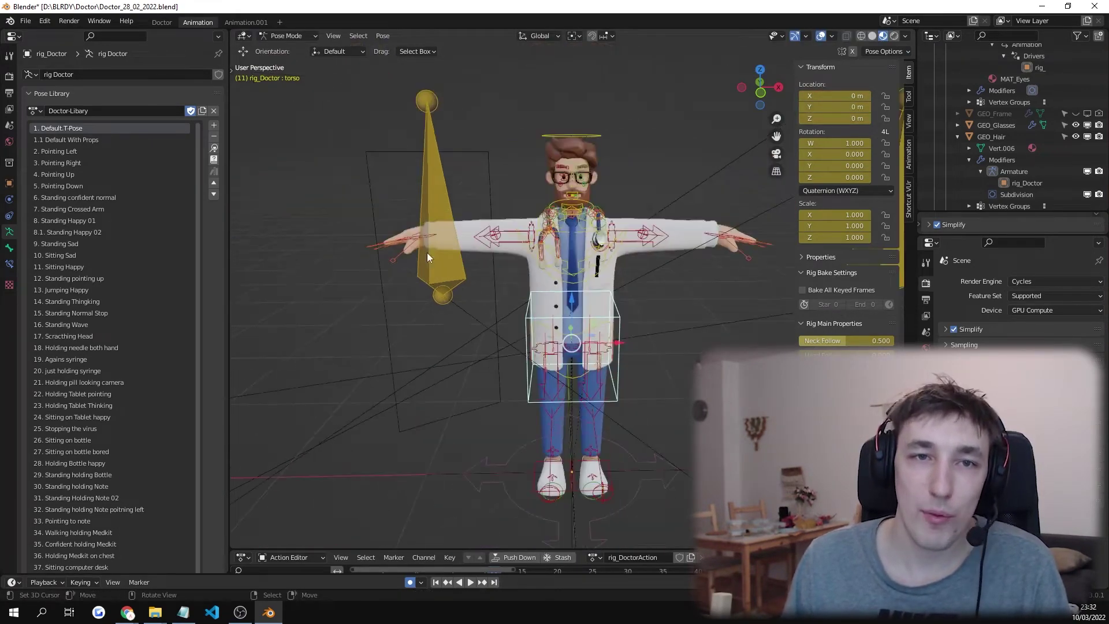
middle_drag(428, 251, 635, 324)
scroll(653, 341, up, 2)
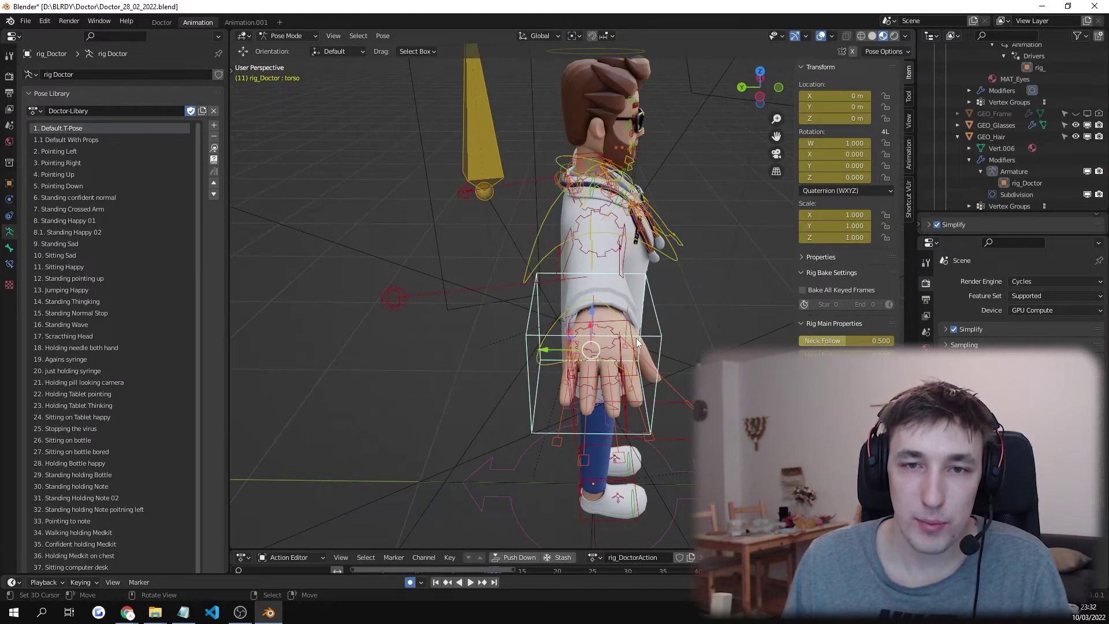
Turn on X-ray and reposition the right hand IK control.
click(631, 334)
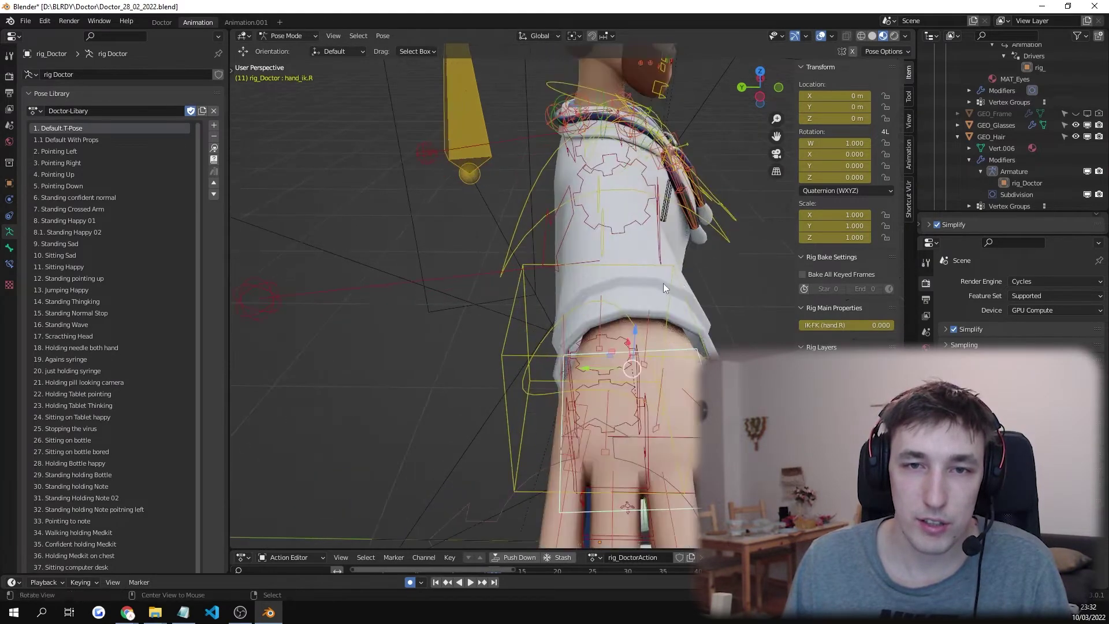
alt+drag(663, 283, 627, 283)
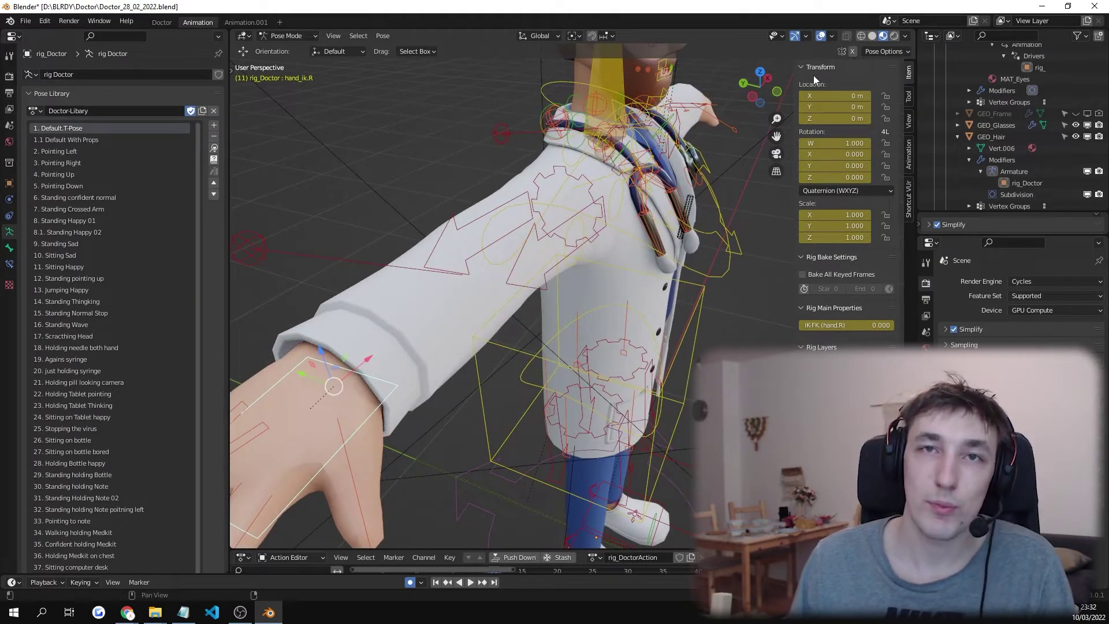
click(872, 36)
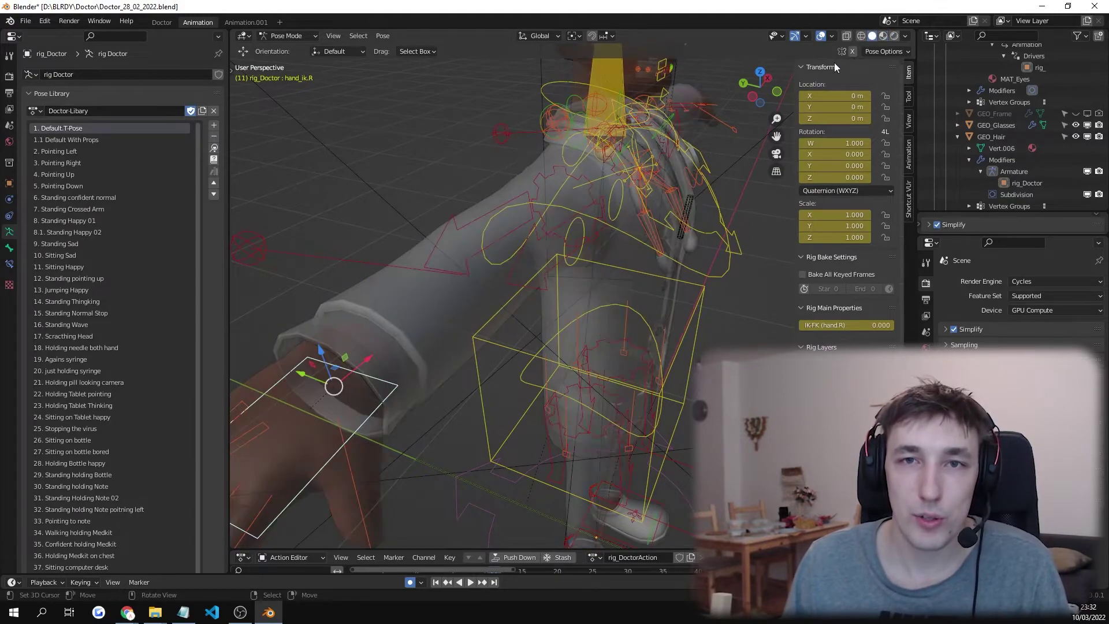
middle_drag(768, 133, 664, 166)
key(g)
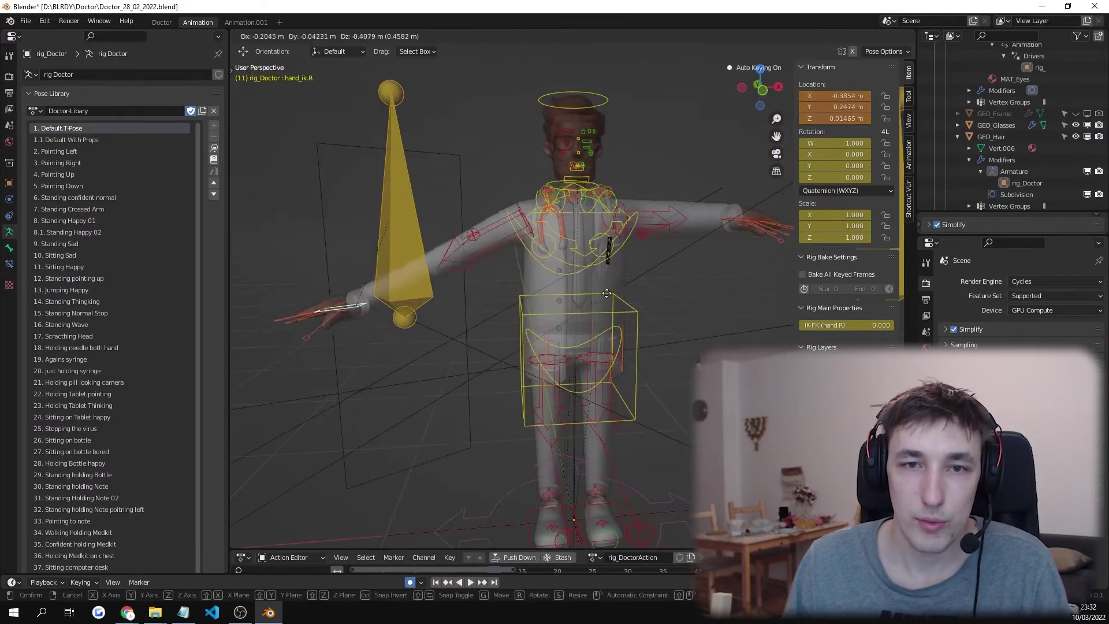
click(606, 293)
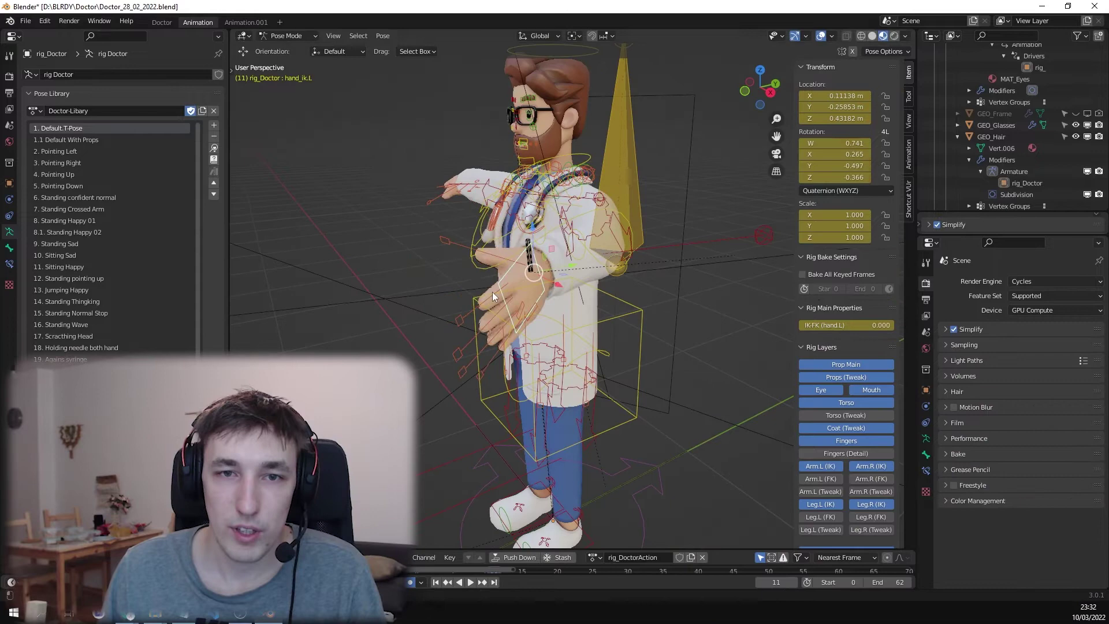
scroll(492, 292, up, 5)
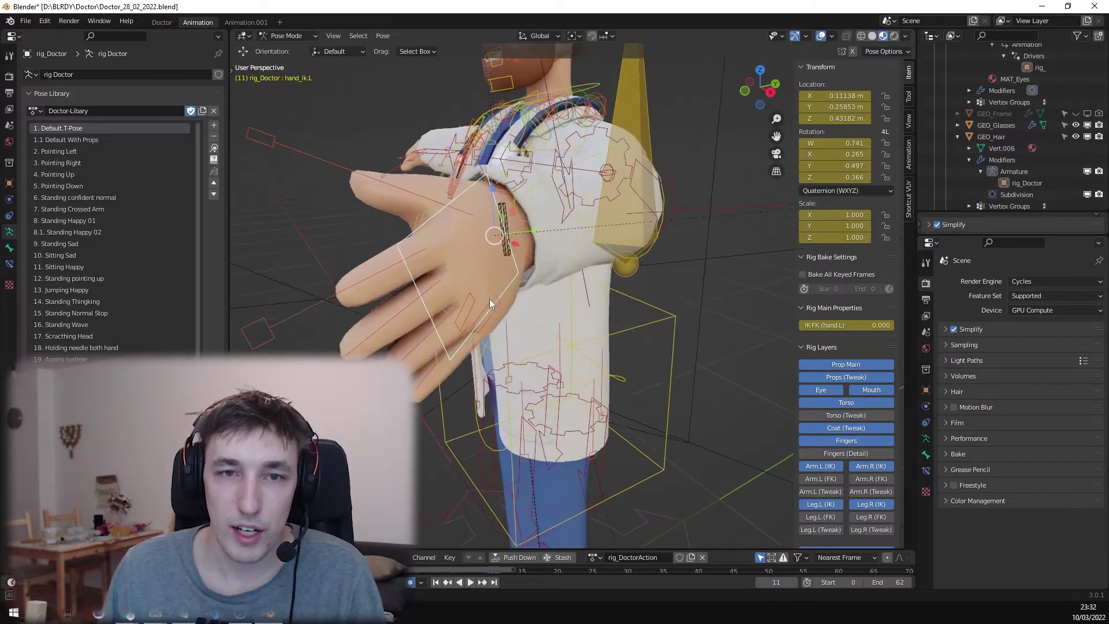
Toggle the detailed finger controls on and off, then view the legs from three-quarter angle.
click(851, 451)
click(851, 449)
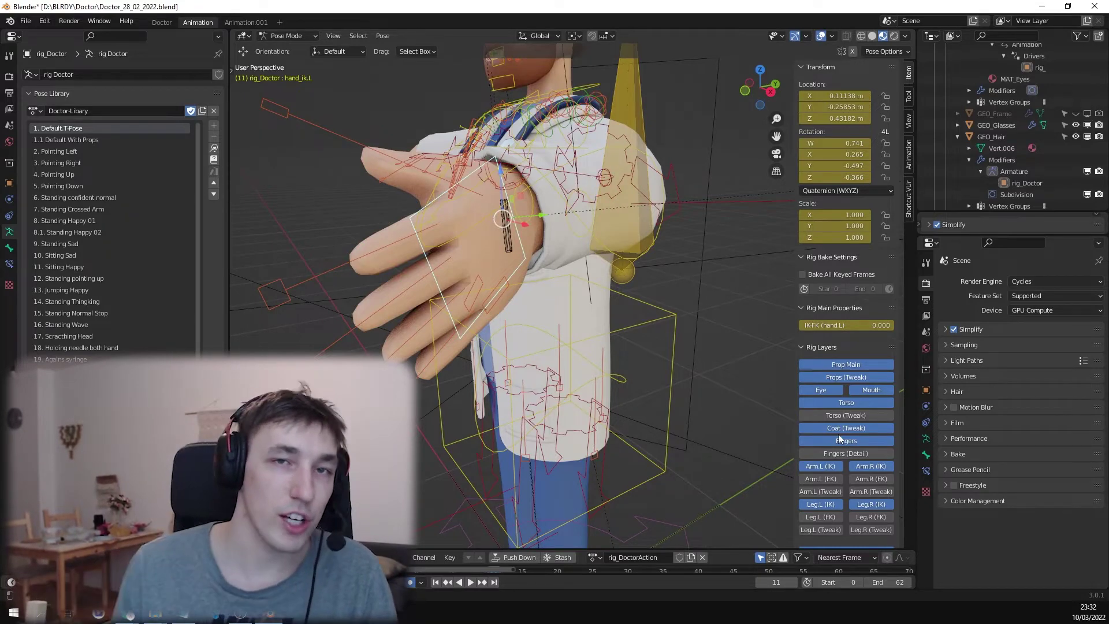
middle_drag(699, 142, 676, 193)
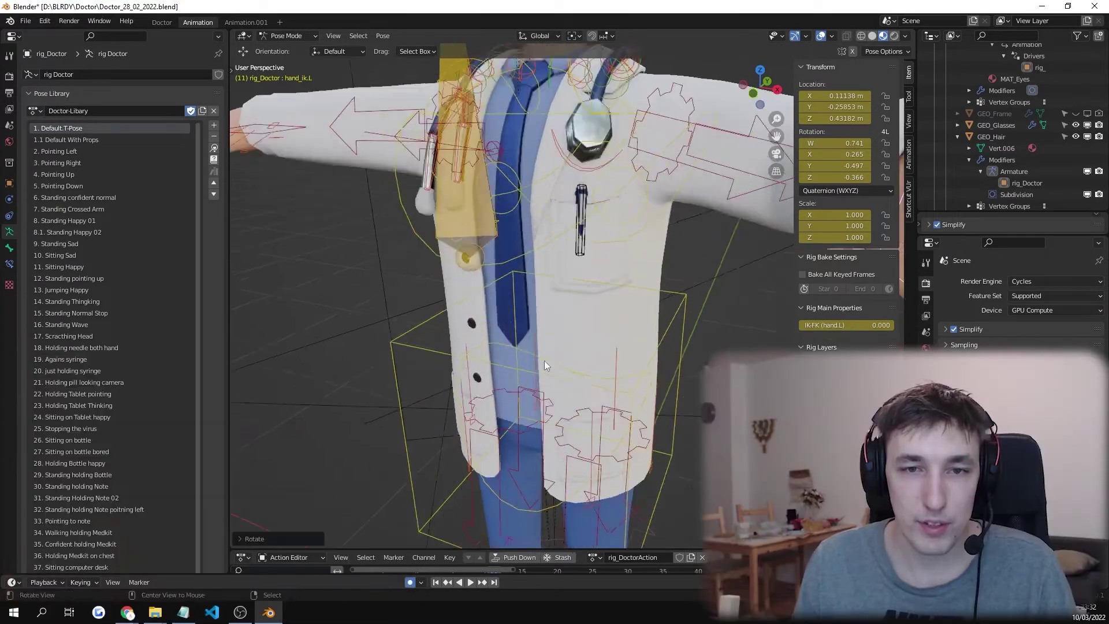
middle_drag(544, 361, 622, 341)
scroll(625, 375, down, 2)
scroll(600, 408, down, 5)
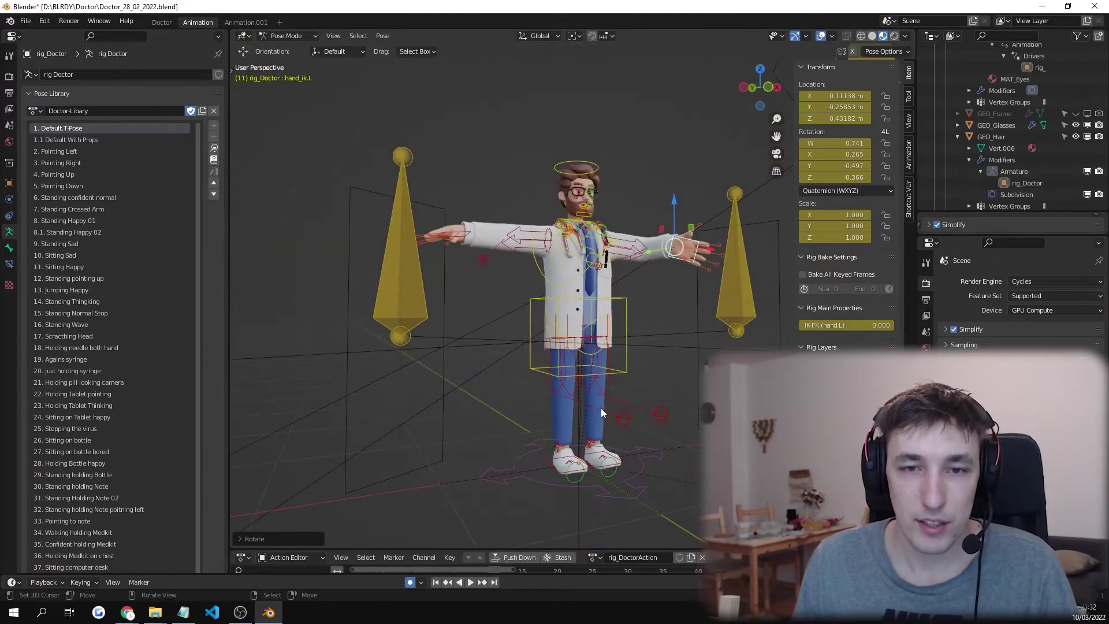
middle_drag(601, 408, 636, 404)
scroll(637, 401, up, 8)
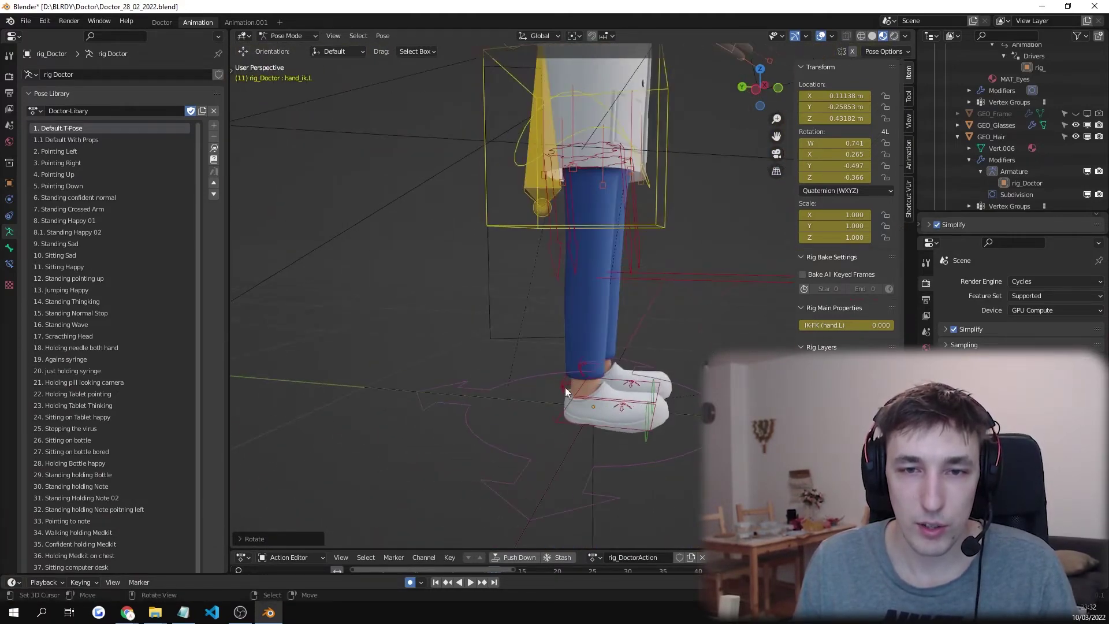
Slide the right foot IK forward along Y and raise it, after a cancelled heel tilt.
click(583, 384)
key(r)
key(x)
key(Escape)
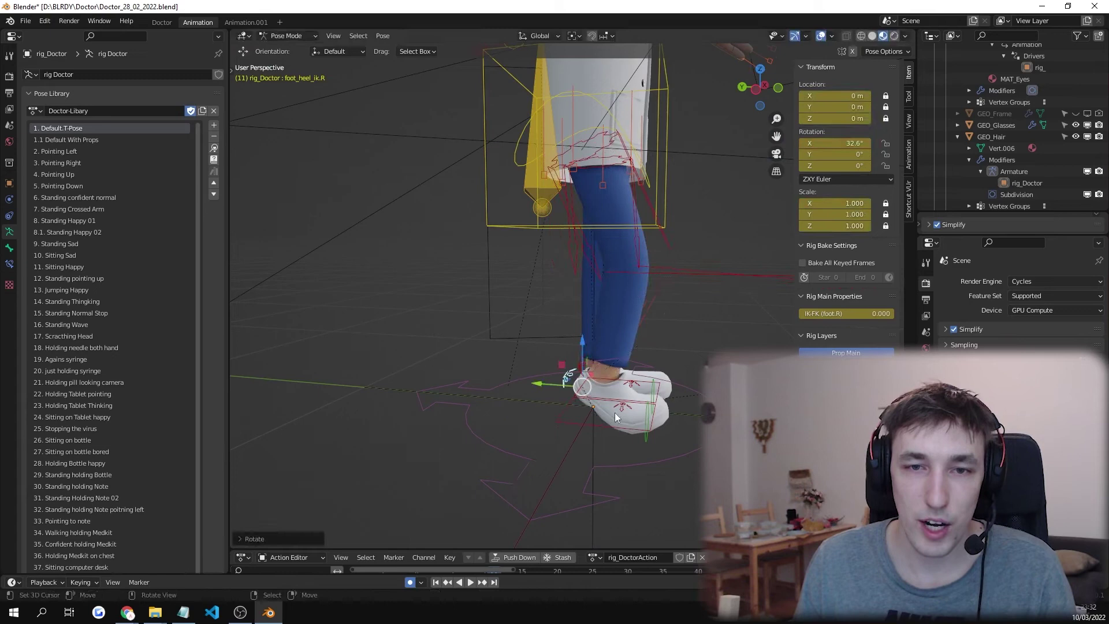
click(591, 418)
key(g)
key(x)
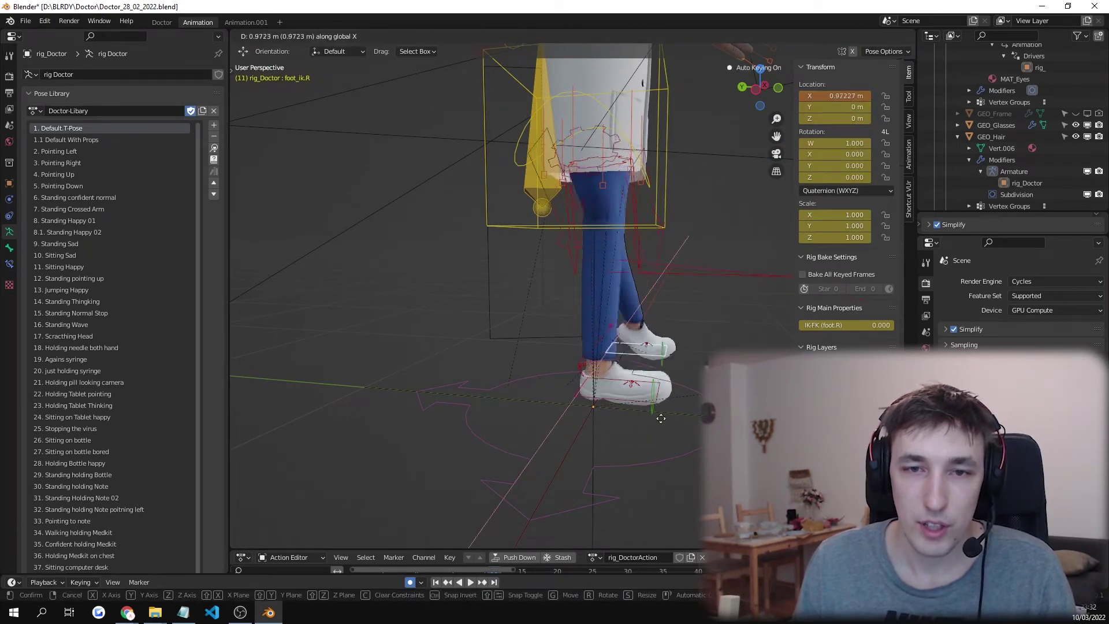
key(y)
click(707, 404)
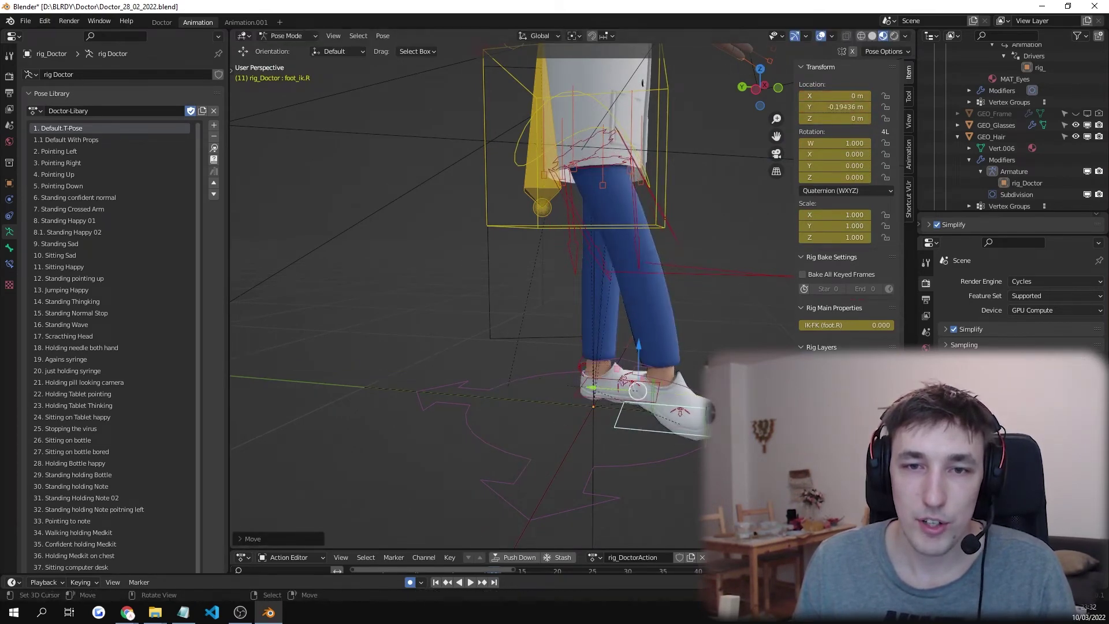
key(g)
click(710, 332)
Select the right heel control and tilt it on the X axis.
middle_drag(710, 332, 713, 312)
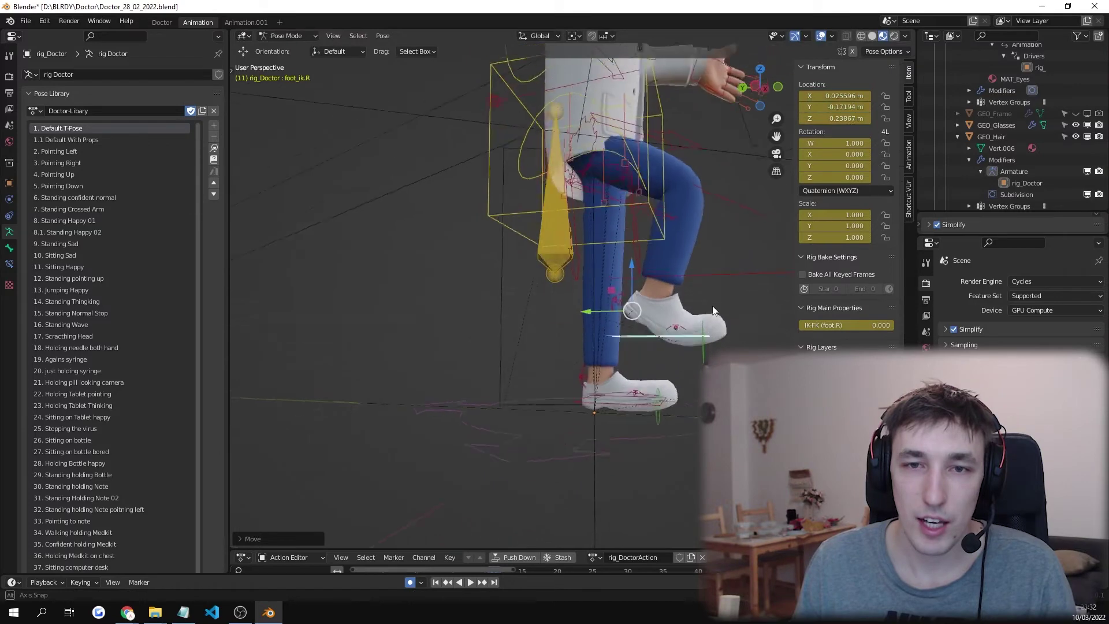
click(608, 297)
key(r)
key(x)
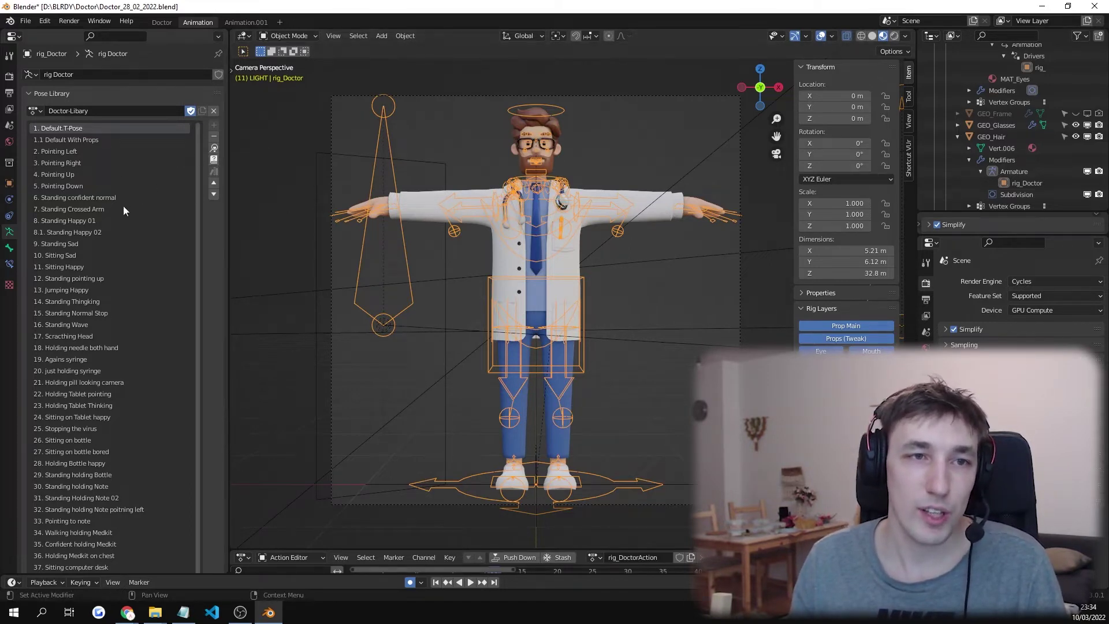
Try the Standing confident normal, Standing Thingking and Standing Normal Stop poses.
click(94, 197)
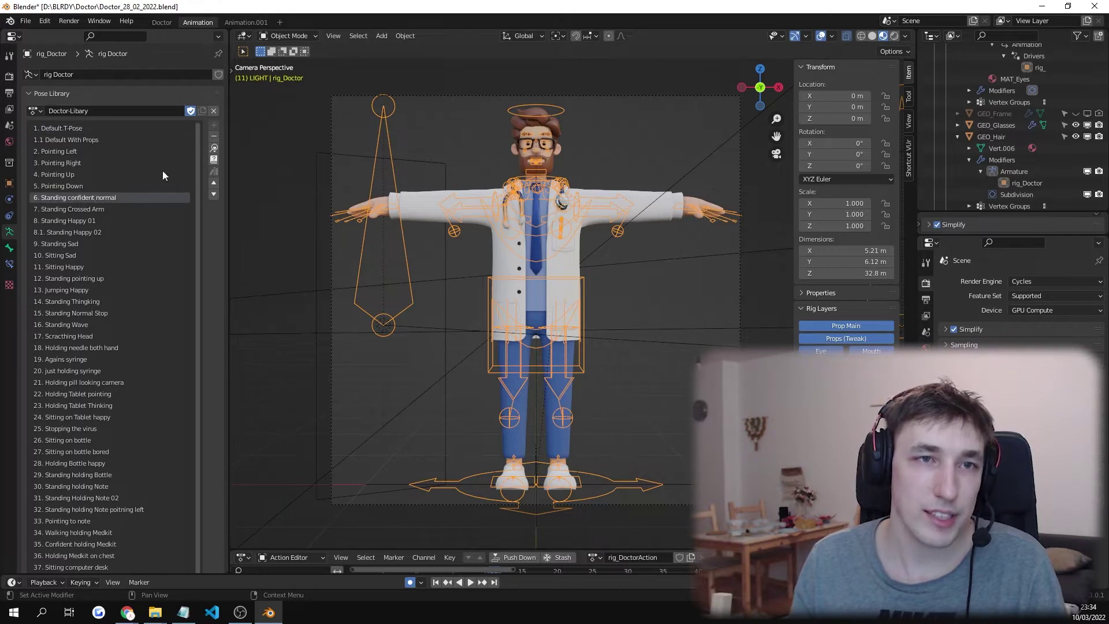
click(213, 148)
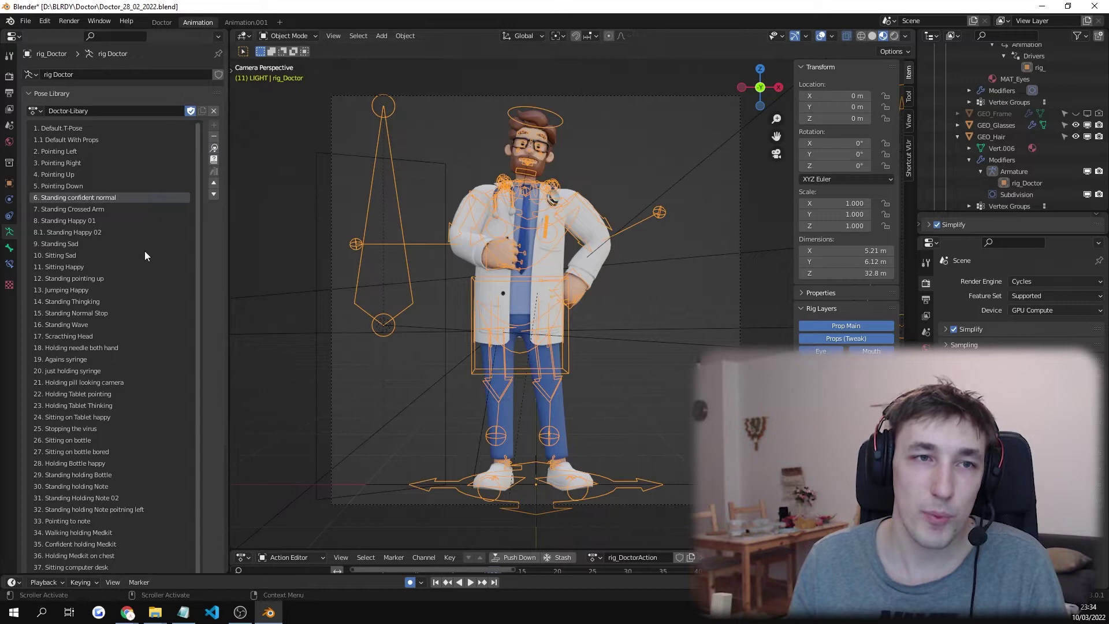
click(122, 301)
click(214, 147)
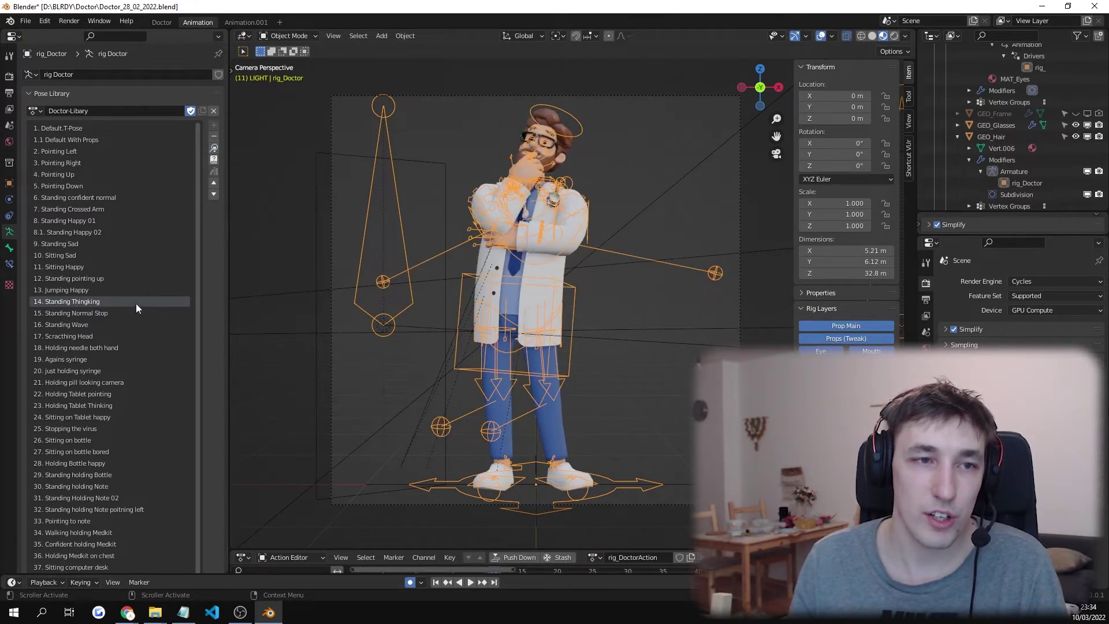
click(136, 312)
click(215, 149)
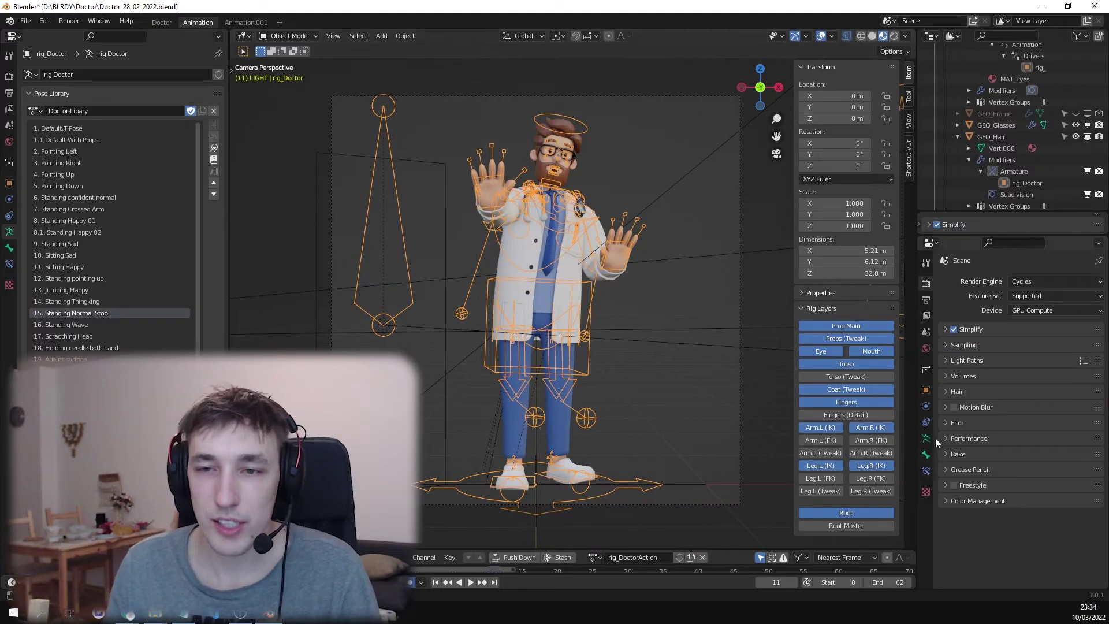
Check the rig's pose libraries in armature settings, then apply '5. Pointing Down'.
click(926, 439)
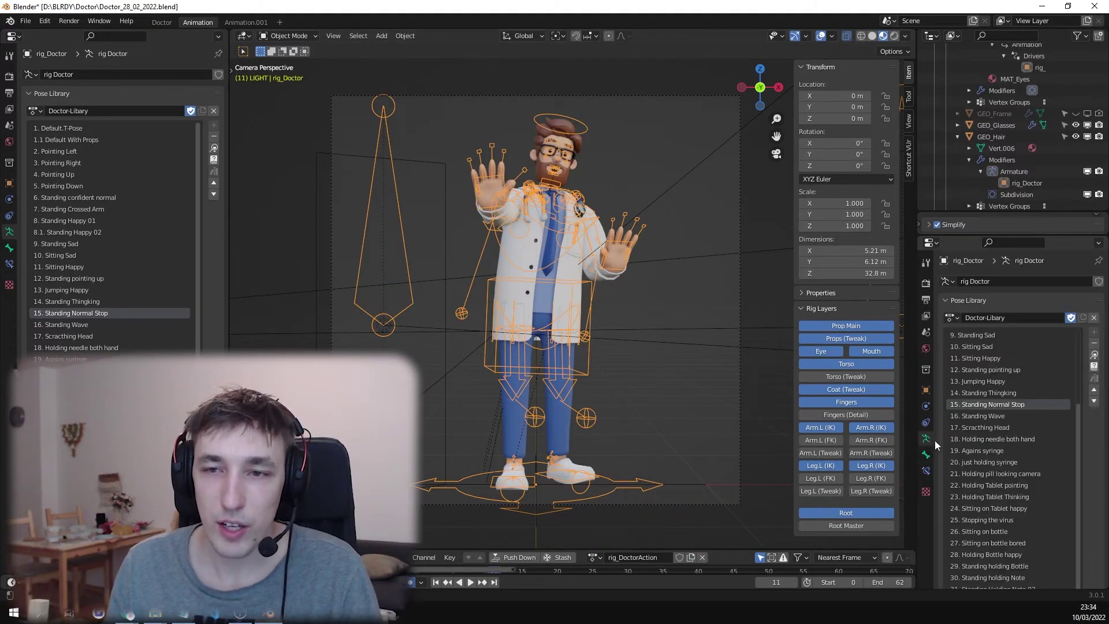
click(947, 301)
click(947, 301)
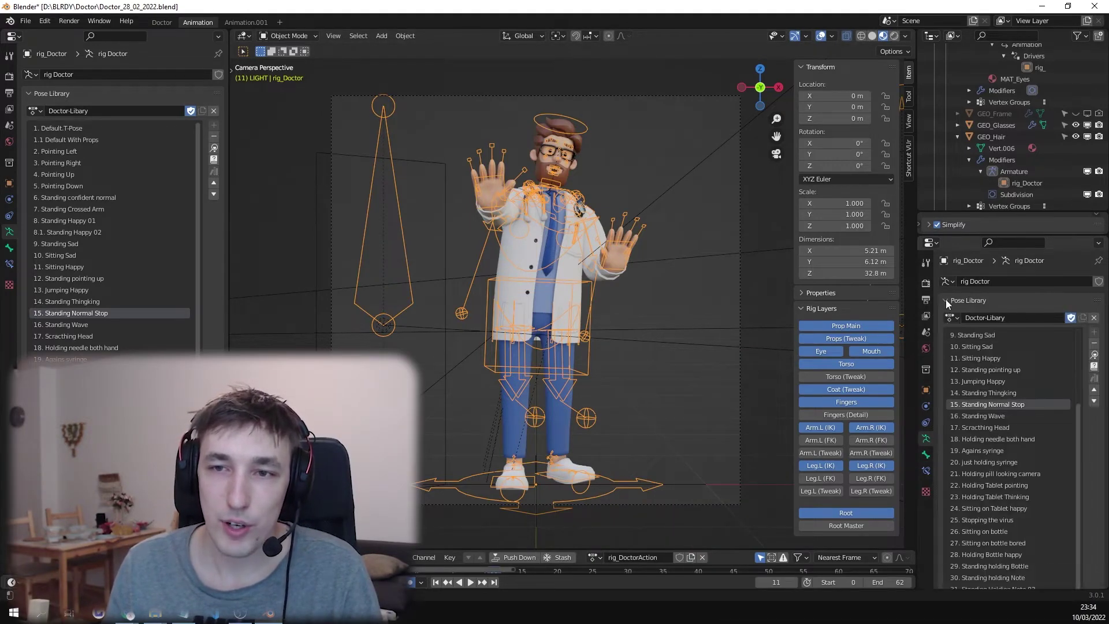
click(950, 317)
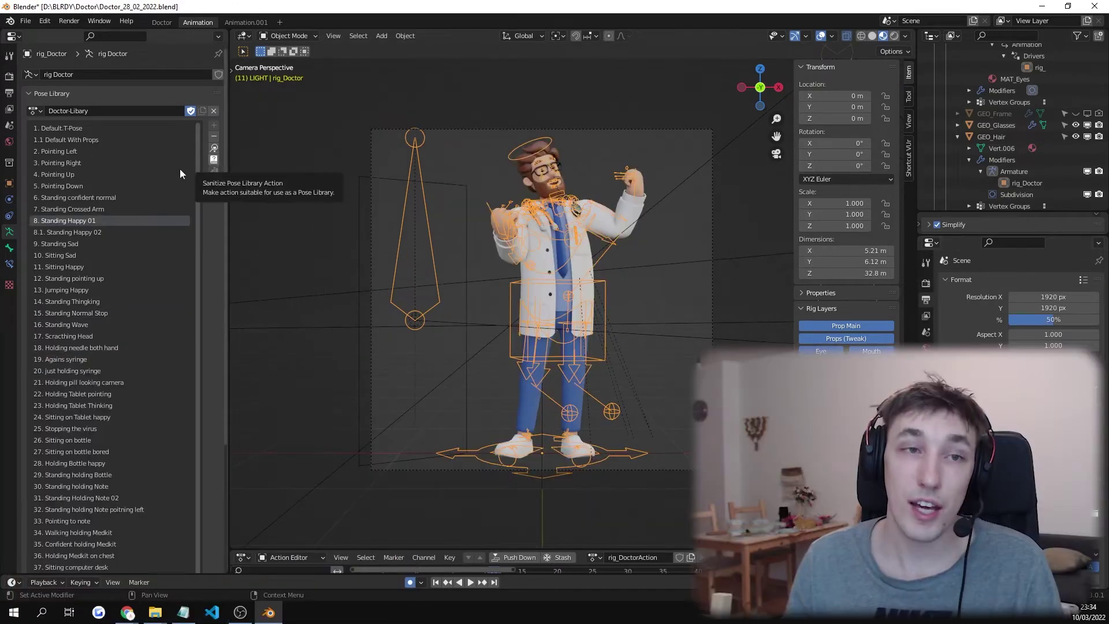
click(128, 187)
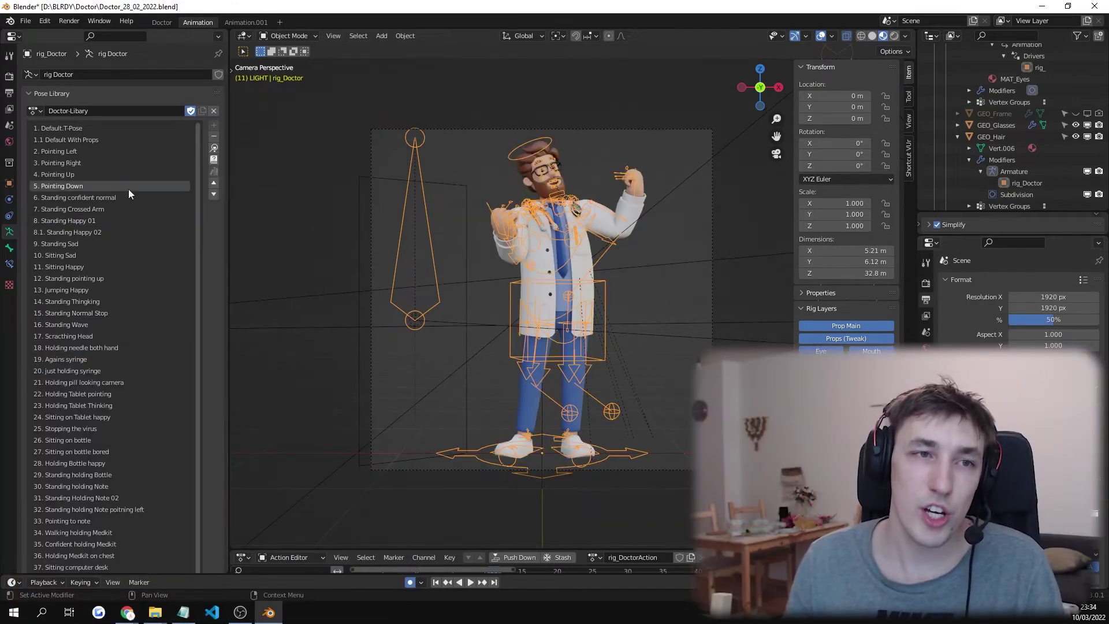
click(214, 152)
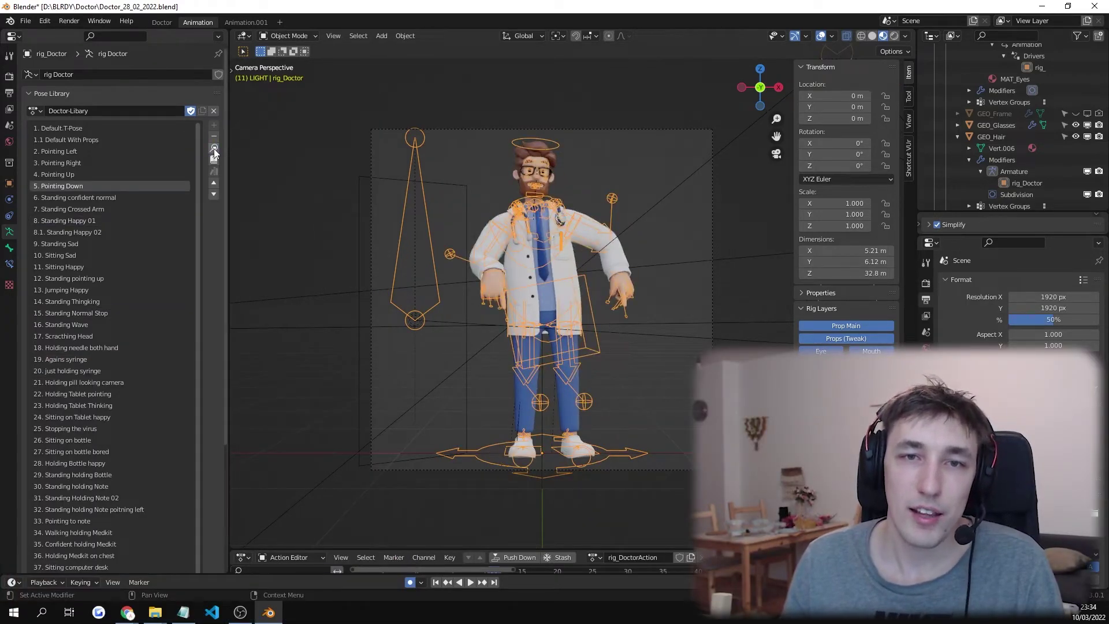
scroll(532, 279, up, 3)
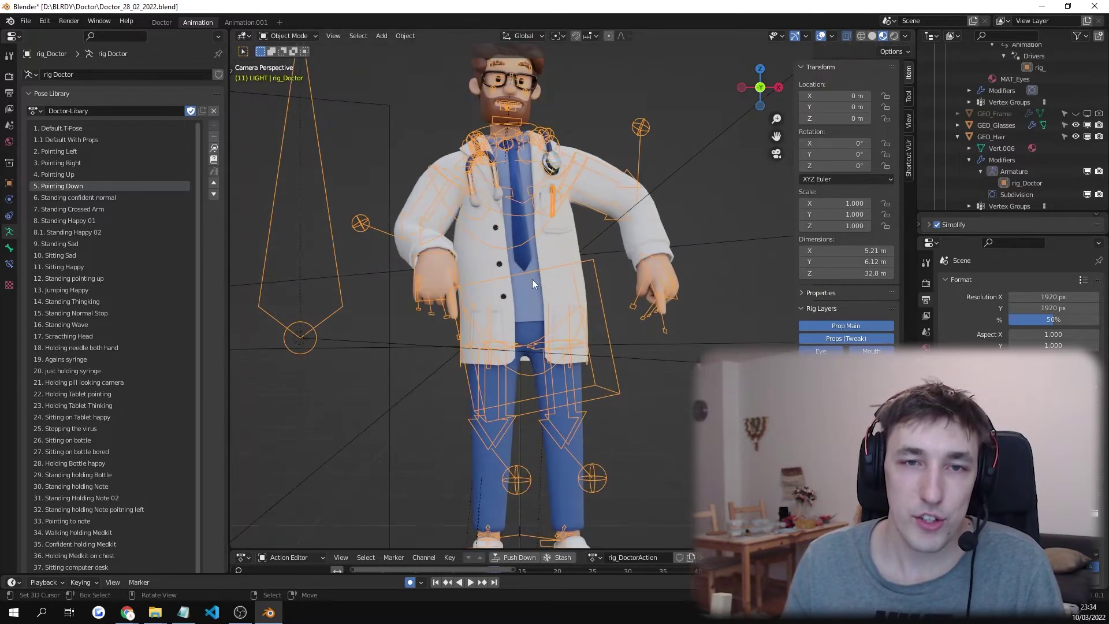
Enter Pose Mode and try moving the torso control, cancelling and deselecting it.
key(ctrl+Tab)
click(545, 348)
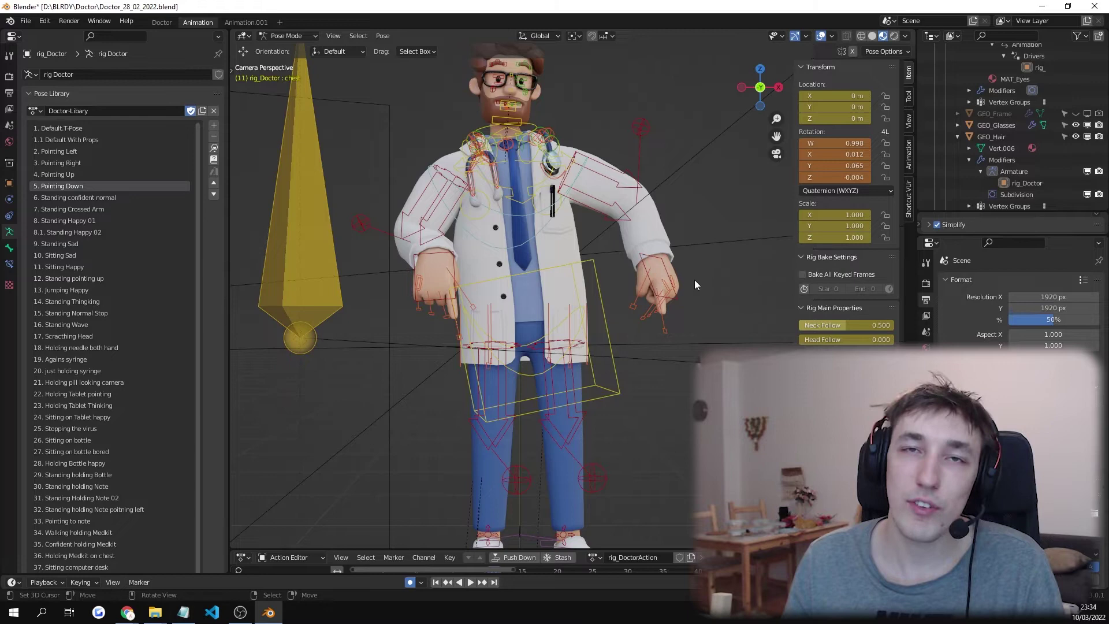
scroll(589, 268, down, 2)
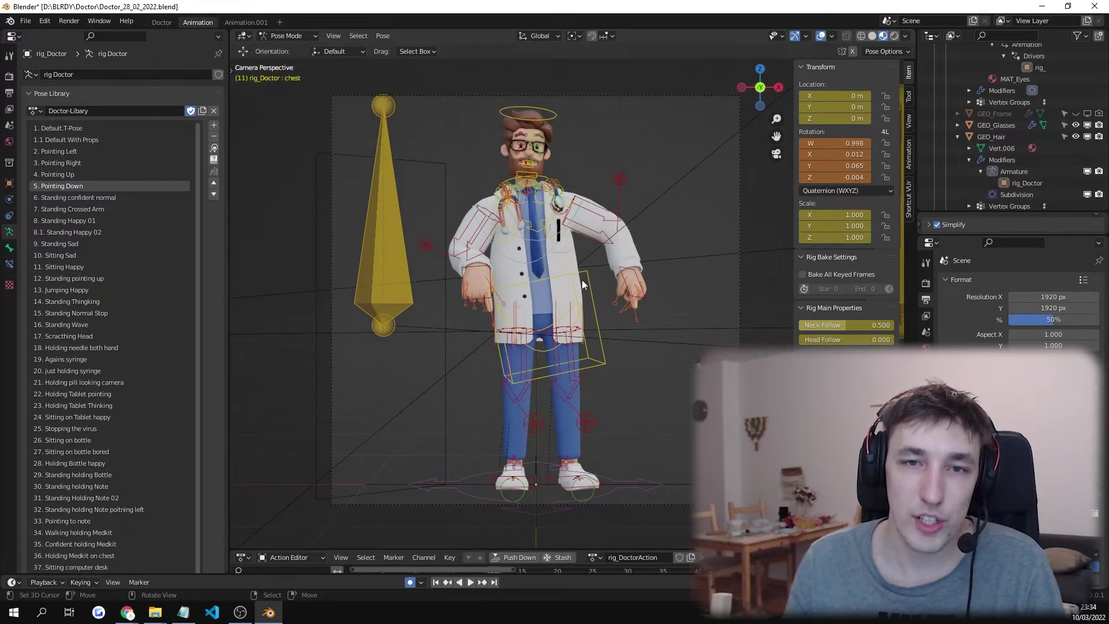
click(581, 279)
key(g)
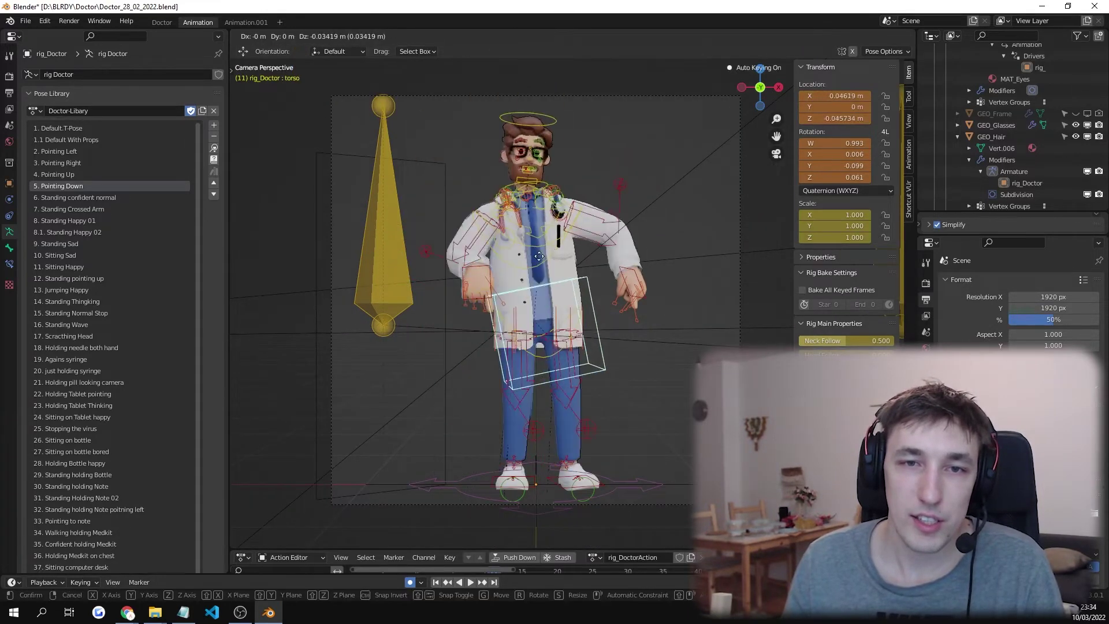
right_click(551, 278)
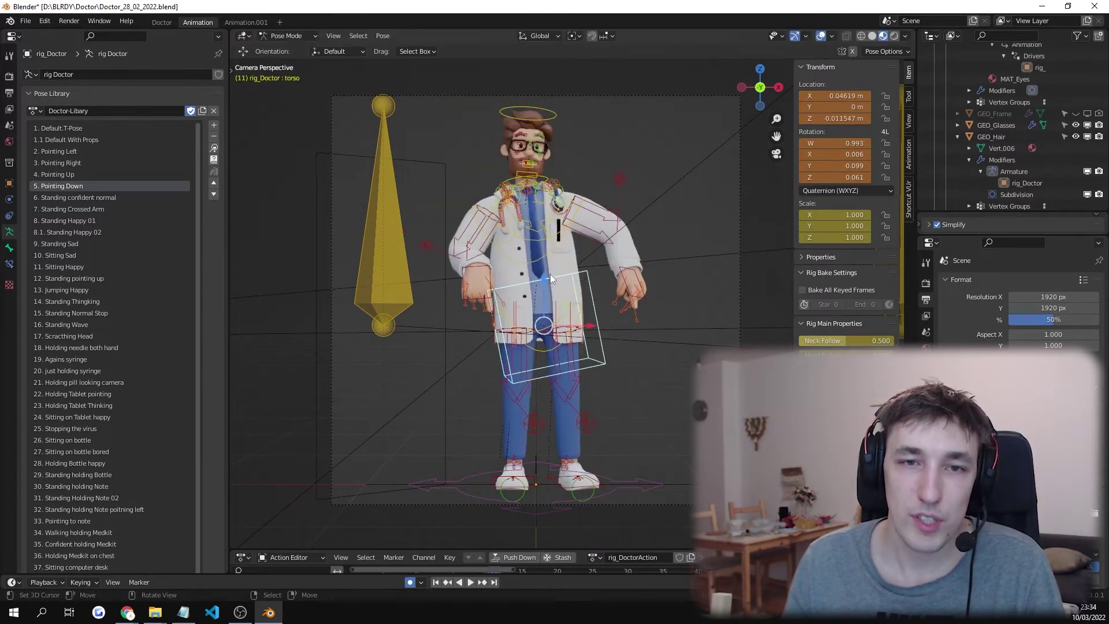
click(420, 368)
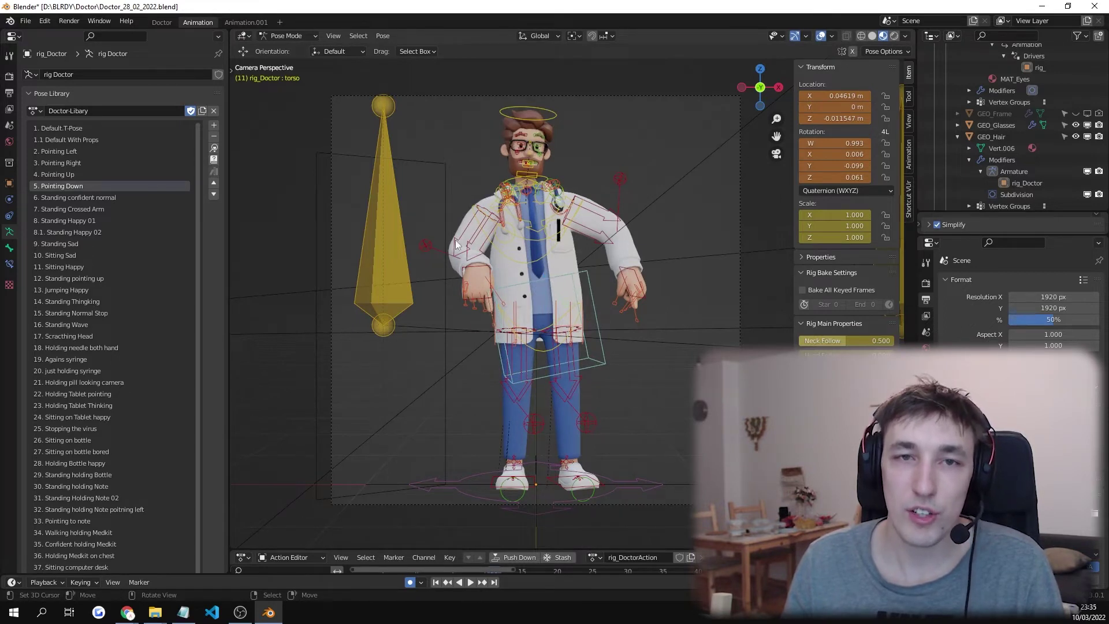
Switch to Object Mode and apply '9. Standing Sad' from the Pose Library.
key(ctrl+Tab)
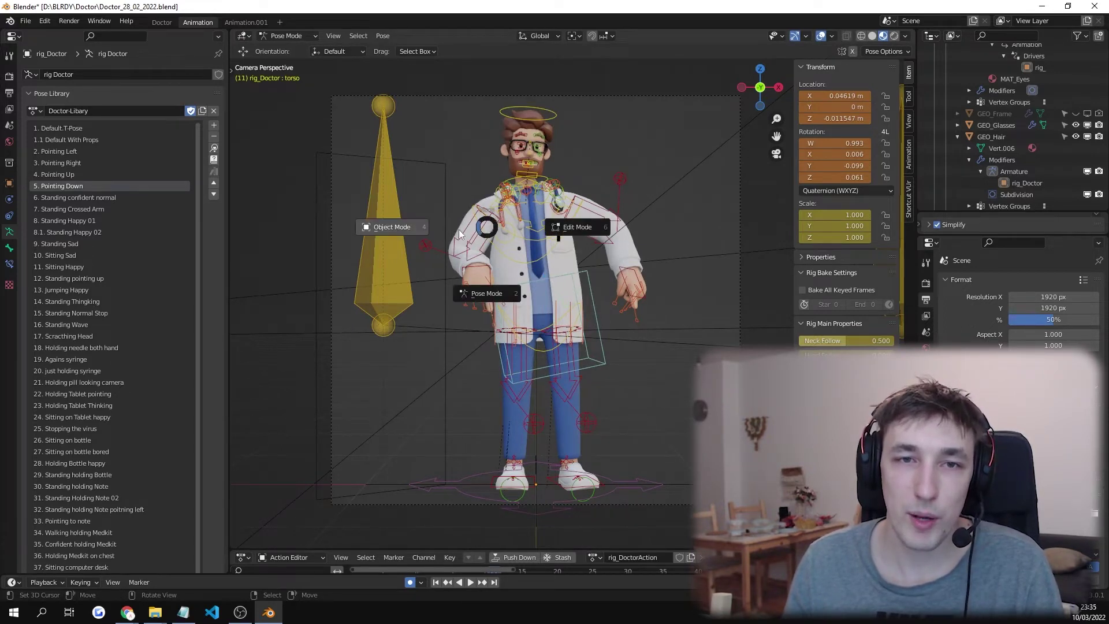
click(78, 245)
click(77, 243)
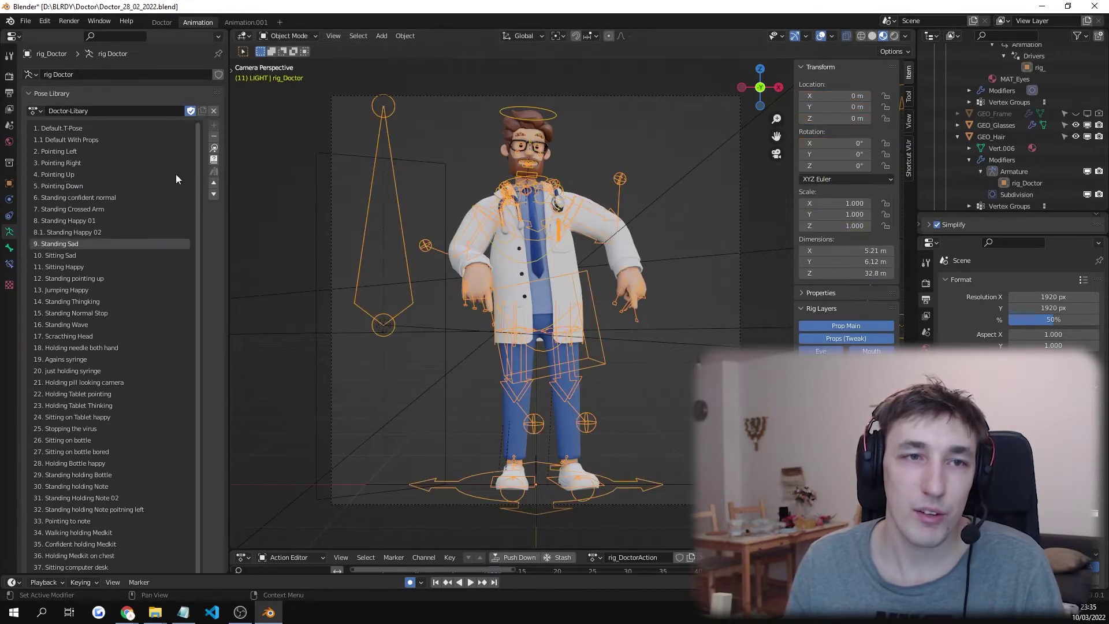
click(214, 149)
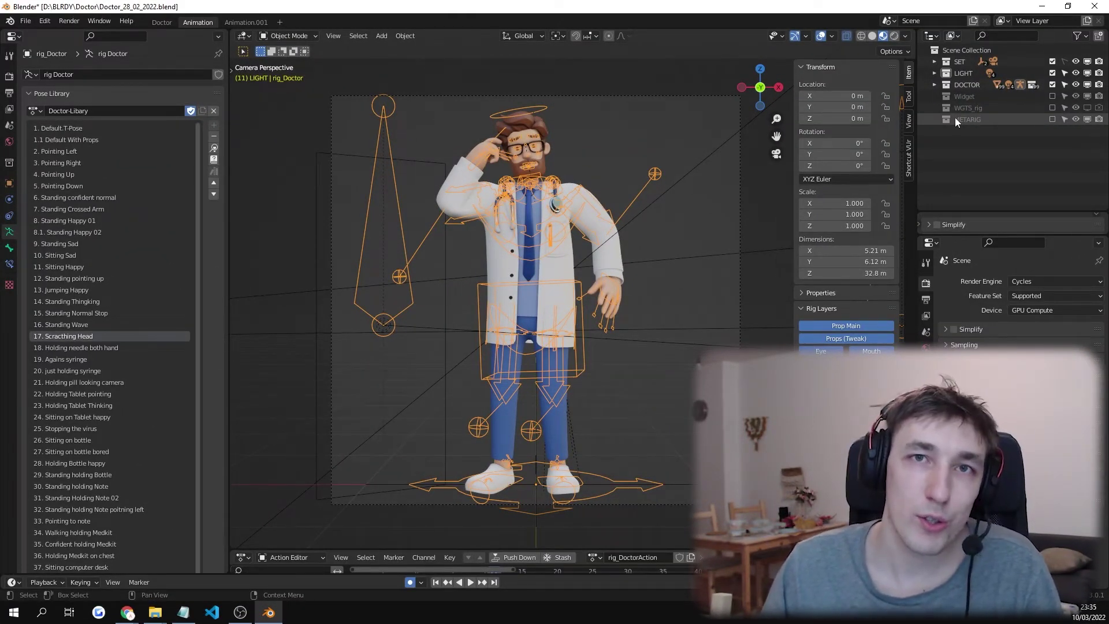
Toggle the LIGHT collection off and back on, then apply '17. Scratching Head'.
click(1054, 73)
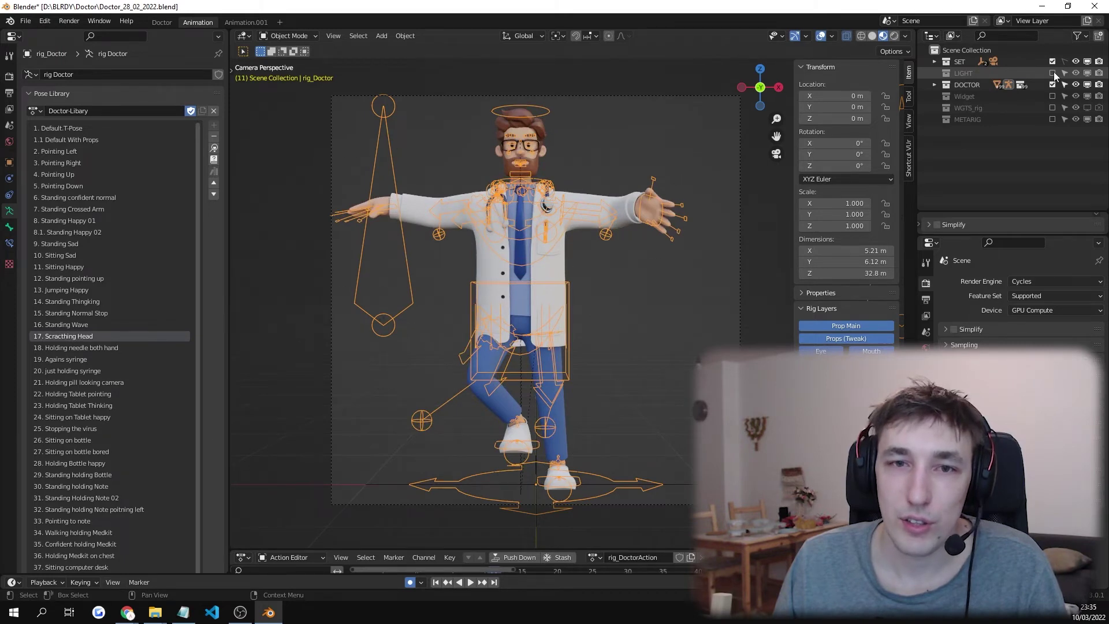
click(1053, 73)
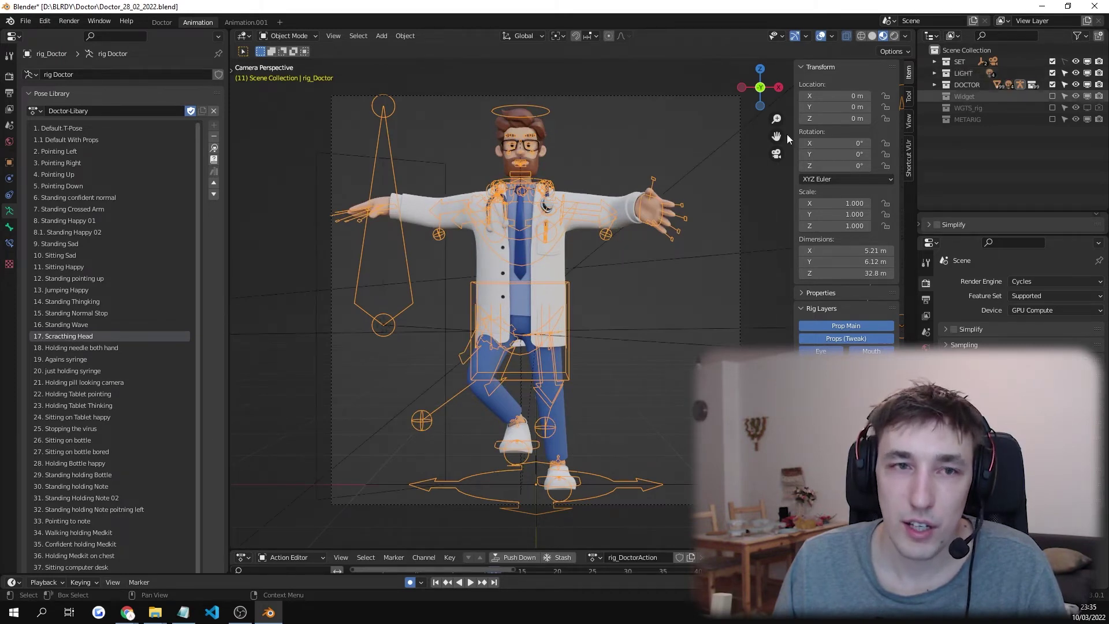
click(215, 148)
click(214, 160)
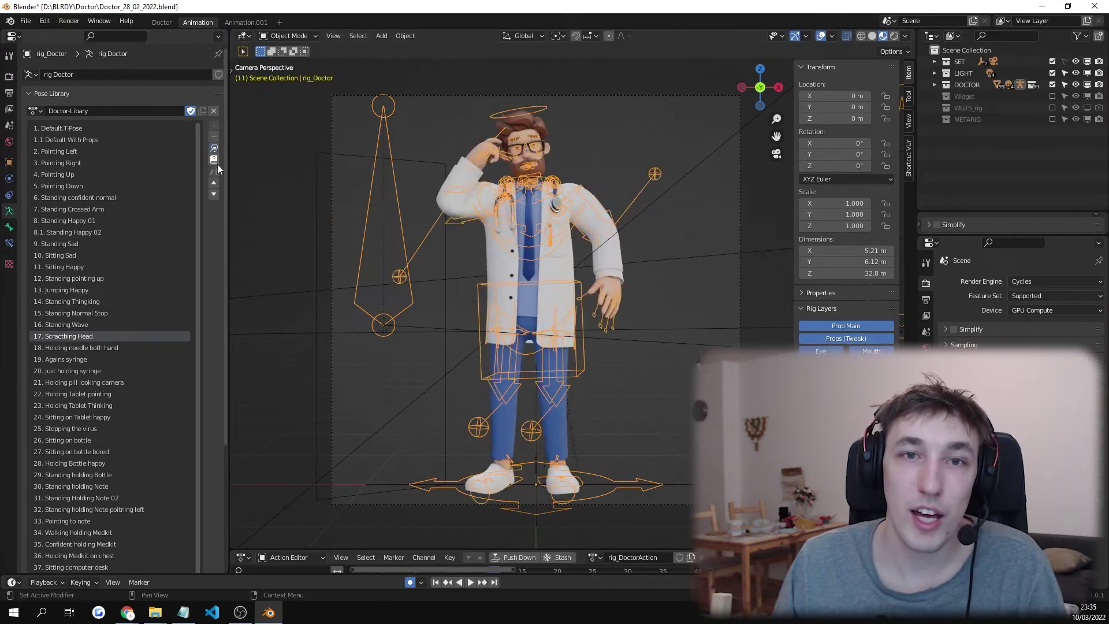
Render the frame with Render Image and save the result under the name 1.png.
click(69, 22)
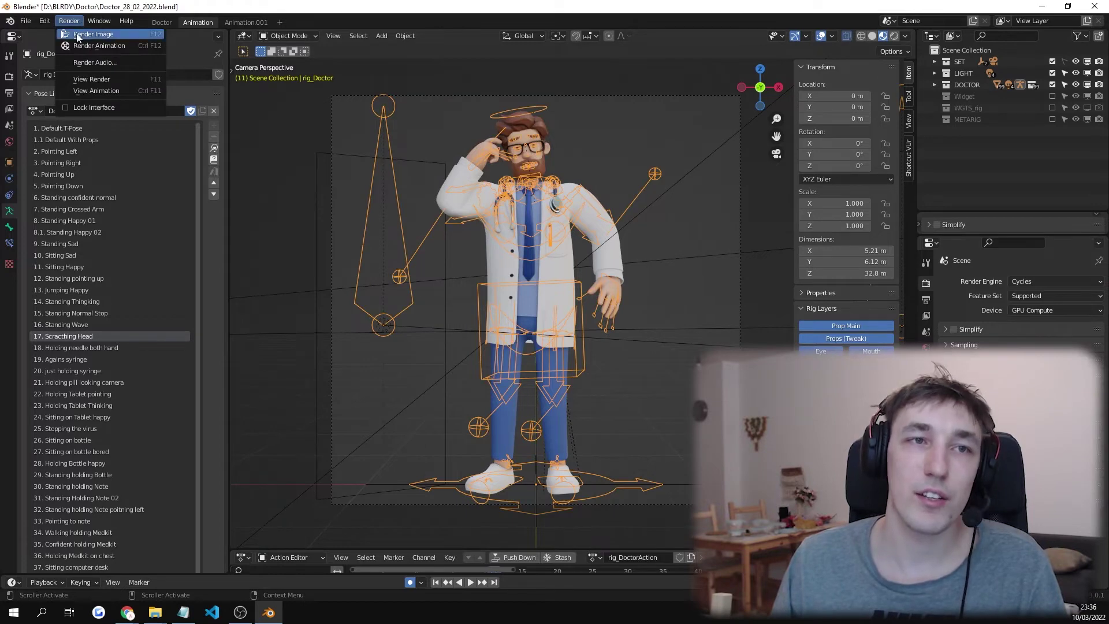
click(70, 35)
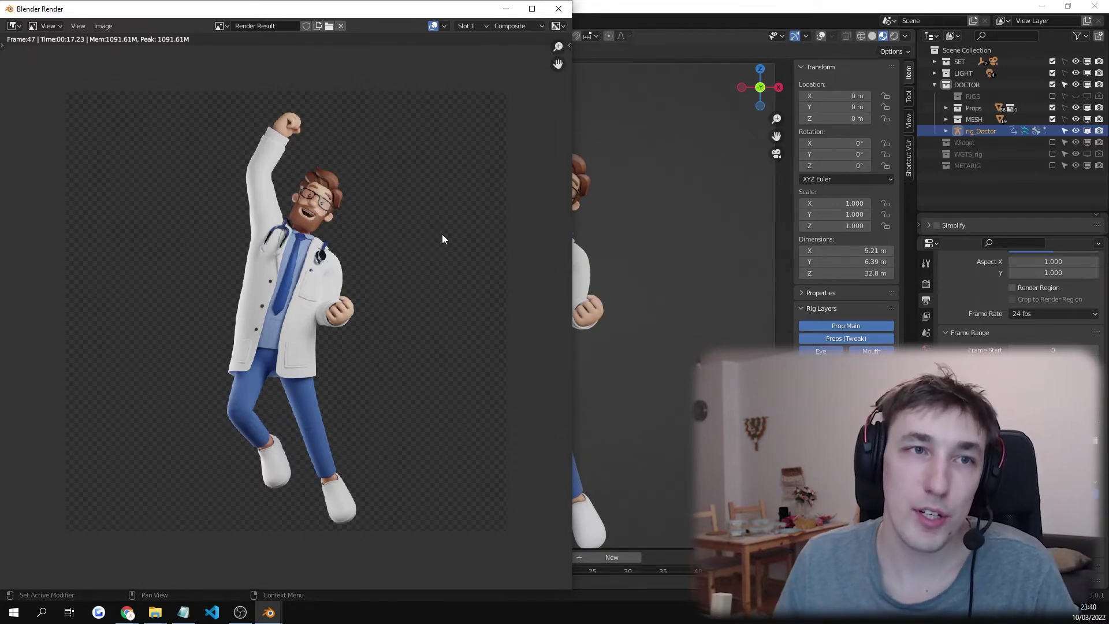
click(105, 27)
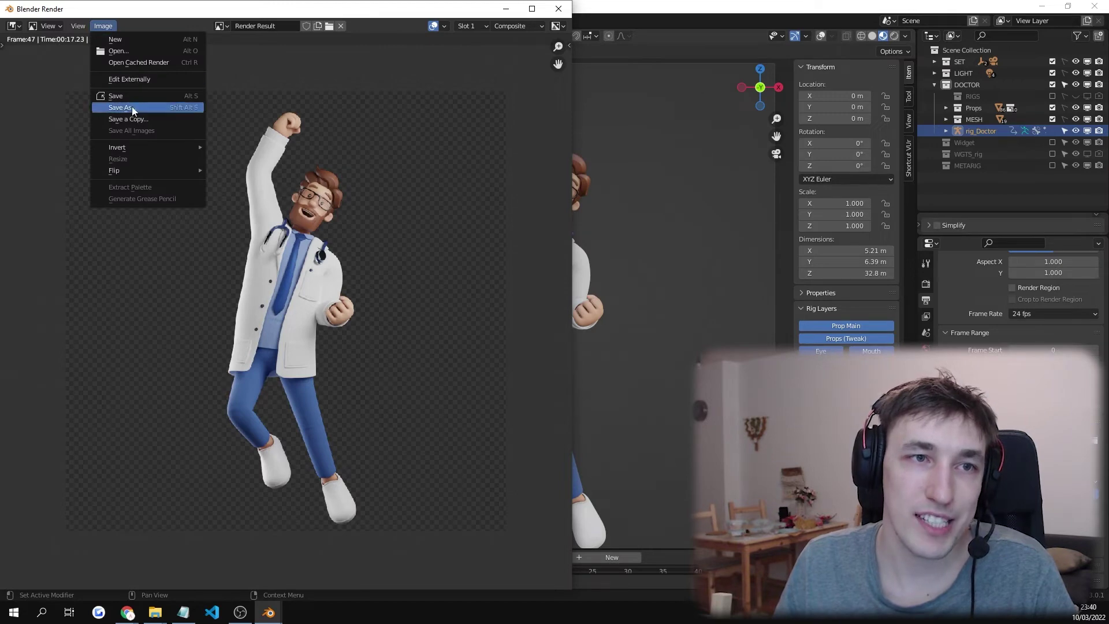
click(122, 107)
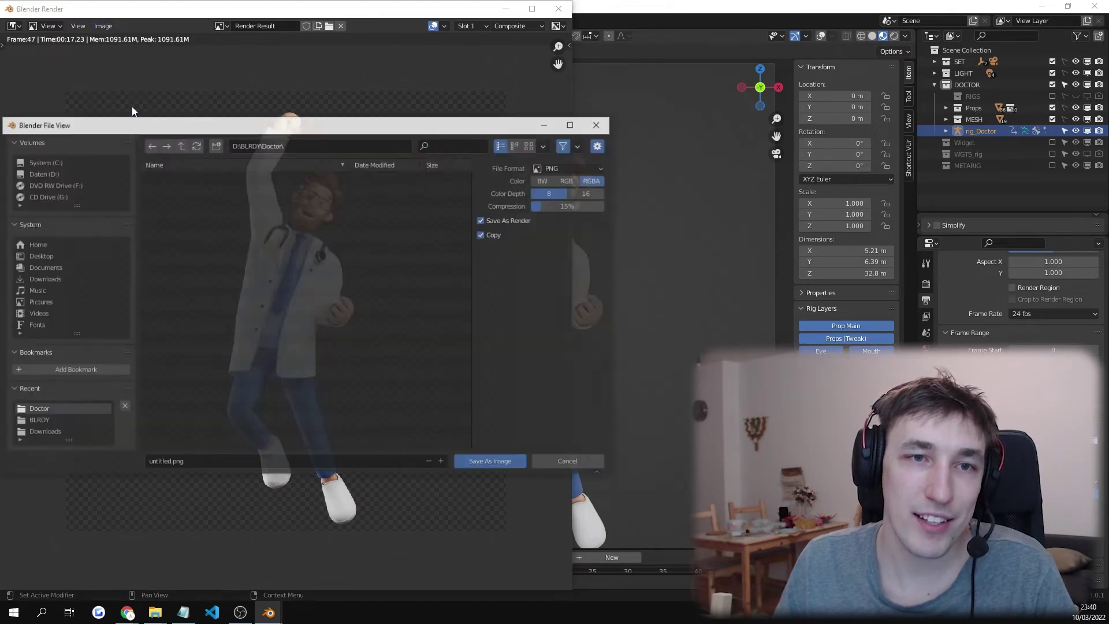
click(172, 462)
click(187, 463)
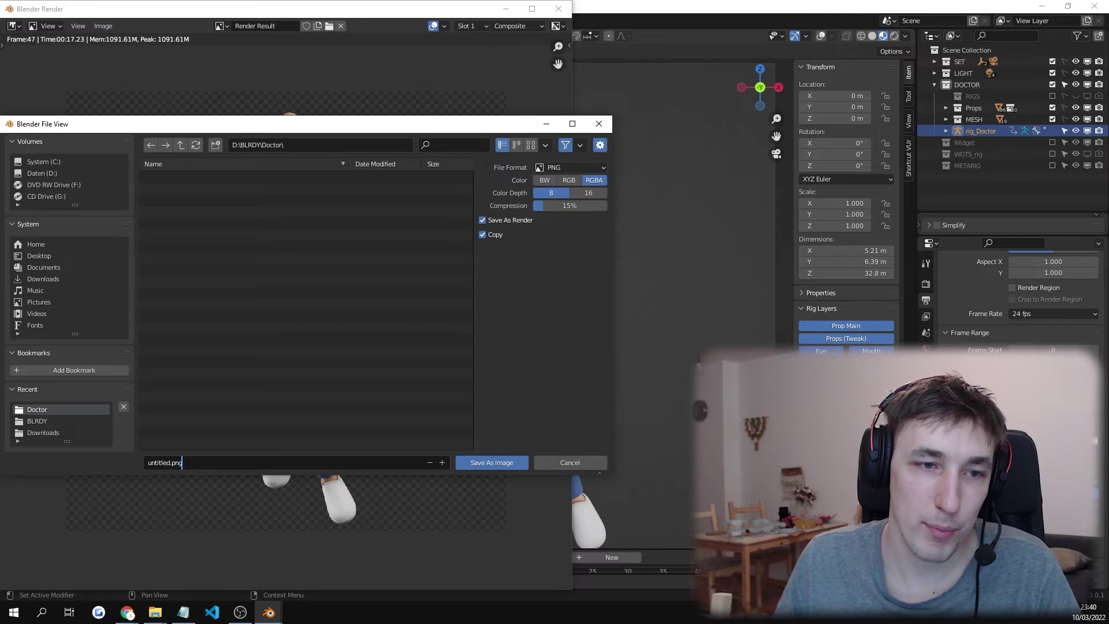
drag(170, 463, 134, 466)
text(1)
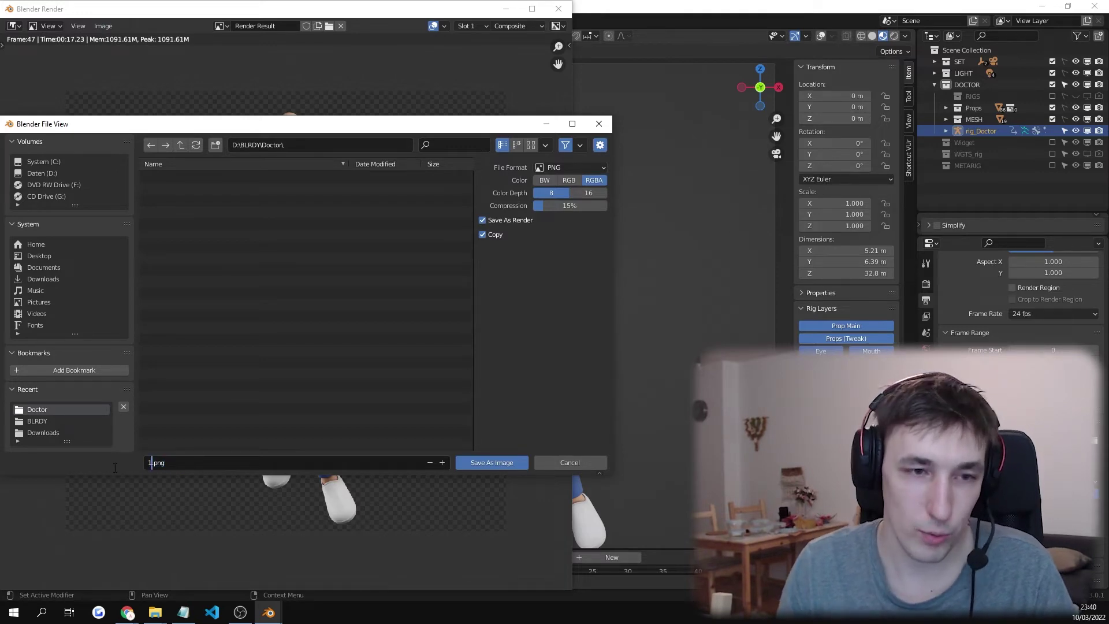
click(490, 463)
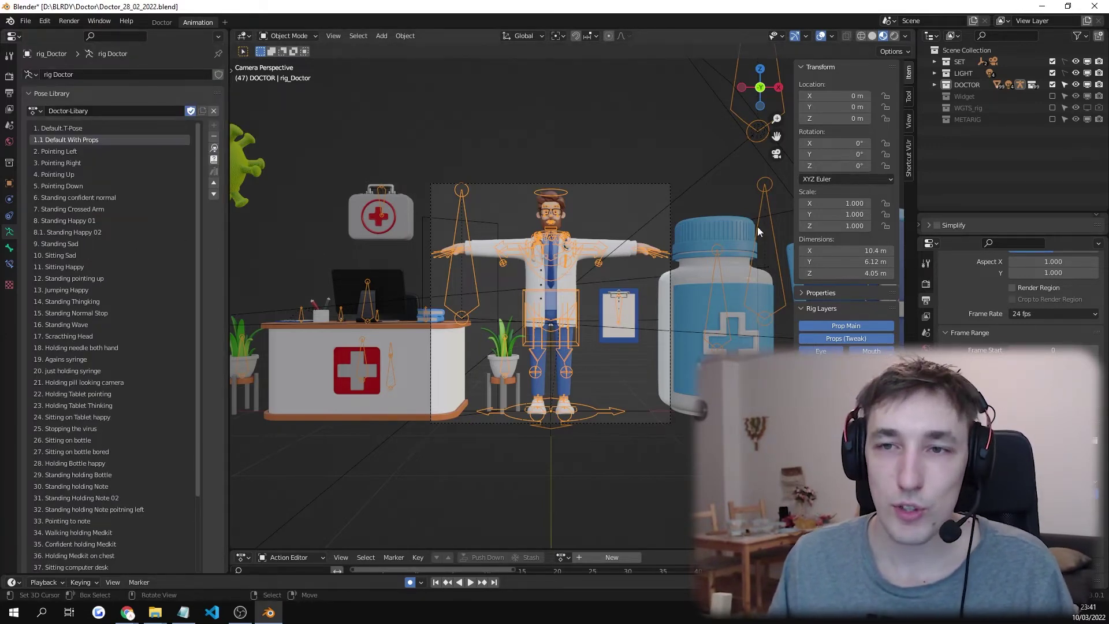
Enable Simplify, orbit out of camera view and switch the rig into Pose Mode.
click(937, 225)
scroll(579, 272, down, 3)
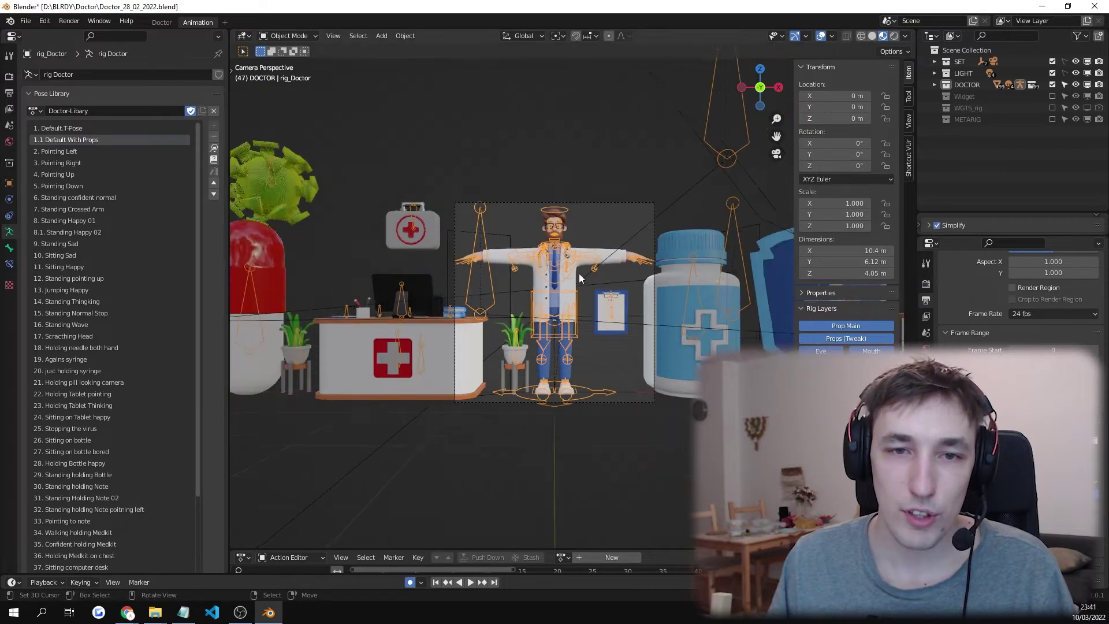
alt+drag(599, 280, 633, 286)
key(Tab)
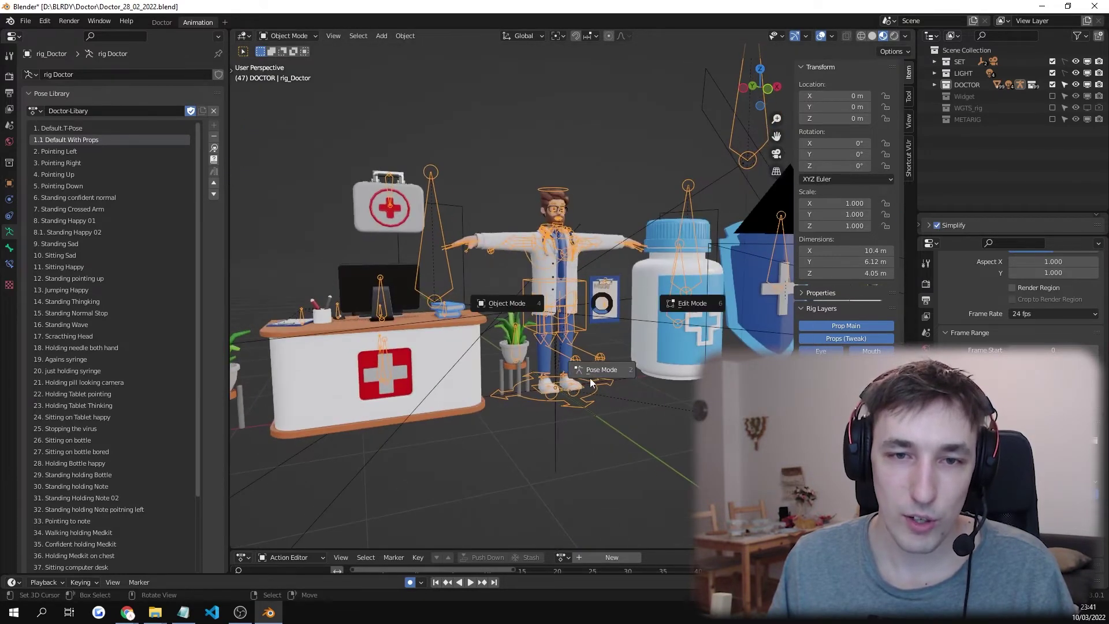
click(589, 380)
scroll(620, 334, down, 3)
middle_drag(621, 333, 507, 327)
scroll(506, 327, up, 4)
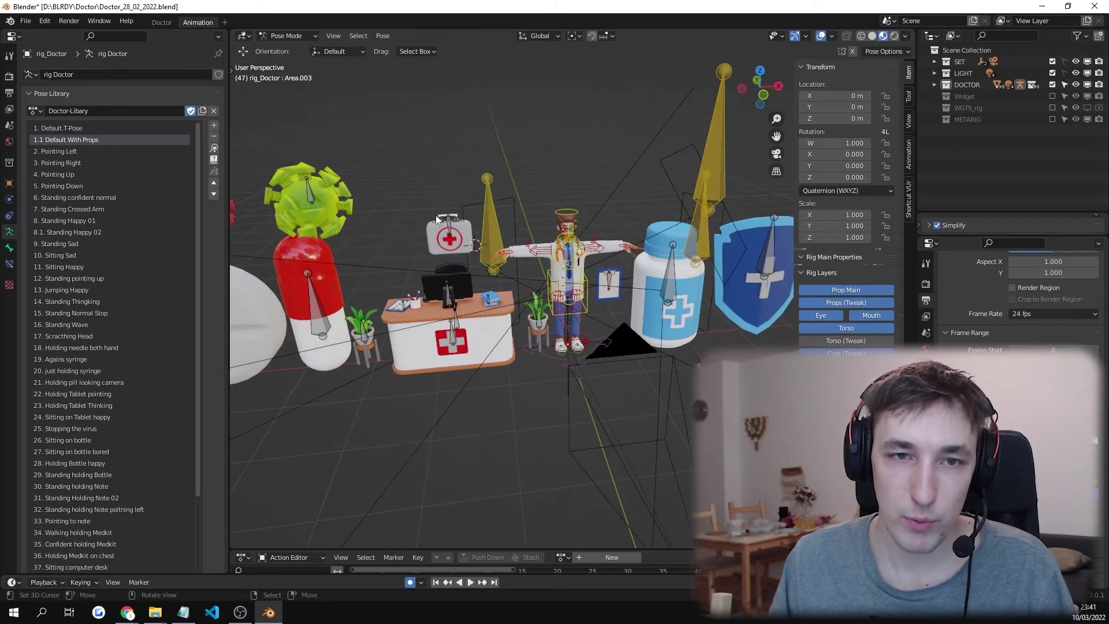
Move the Medic Bag bone from beside the desk to hover just above the doctor's head.
right_click(446, 221)
key(g)
click(505, 290)
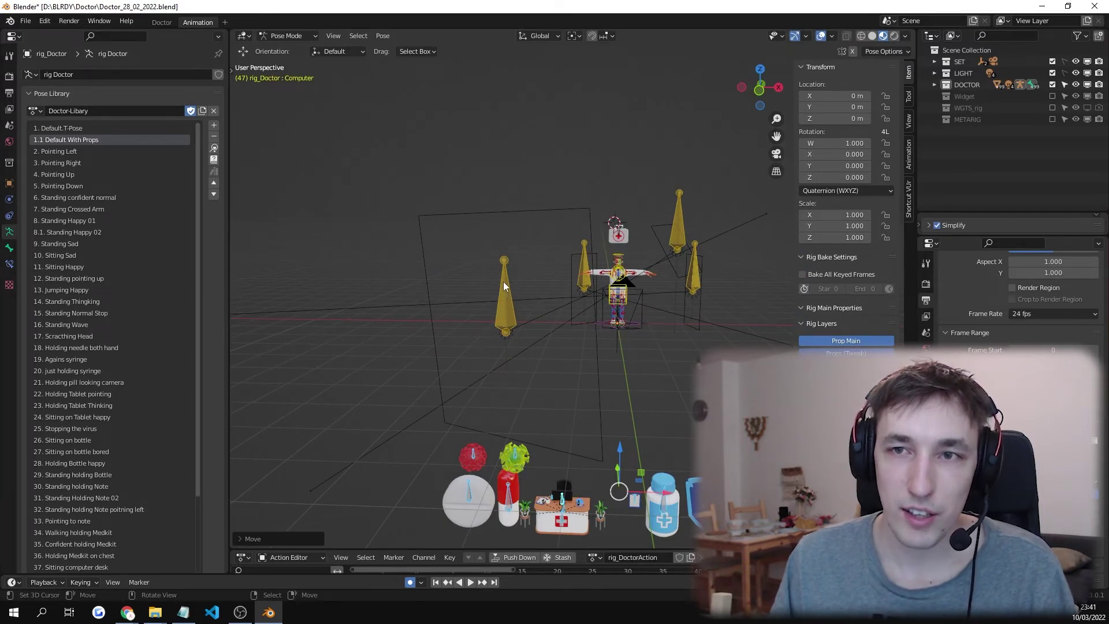
click(508, 295)
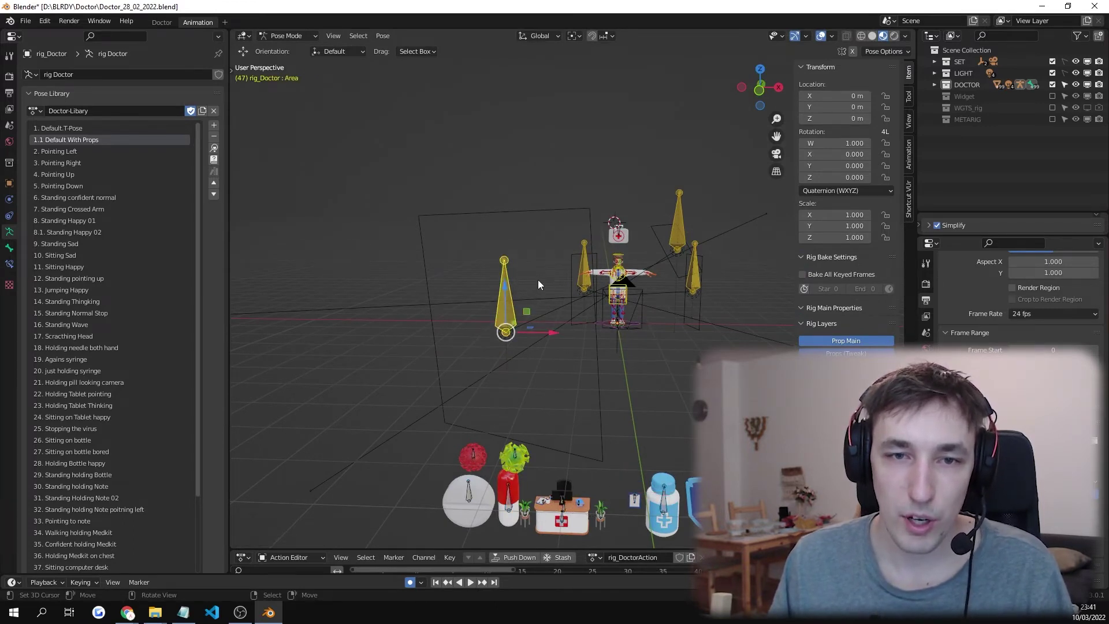
click(629, 384)
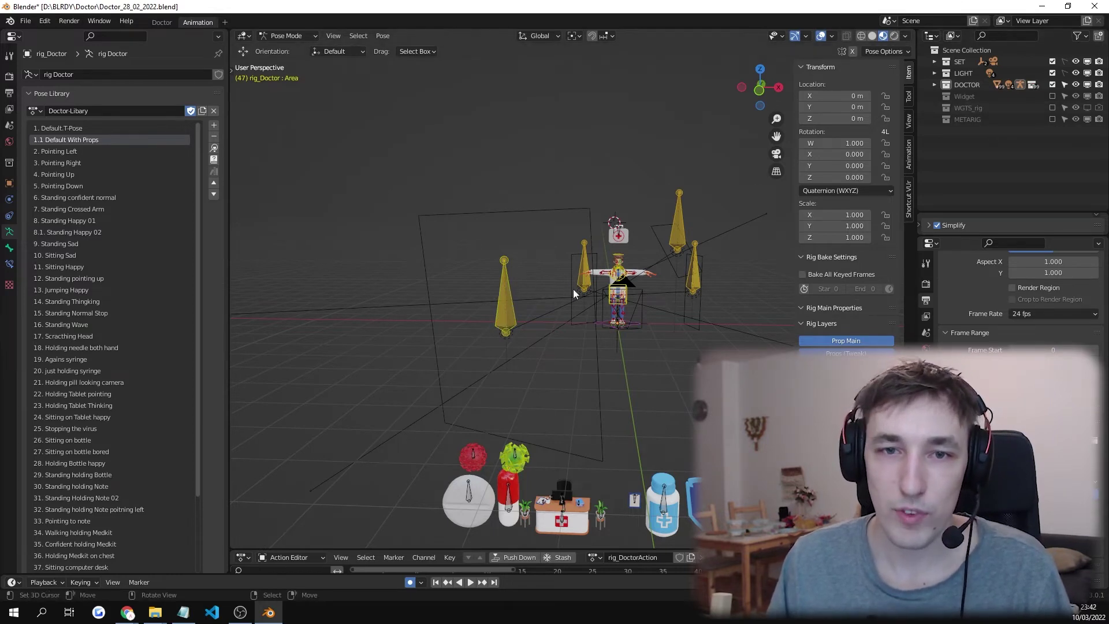
Zoom and orbit around the doctor to inspect the props from new angles.
scroll(625, 309, up, 3)
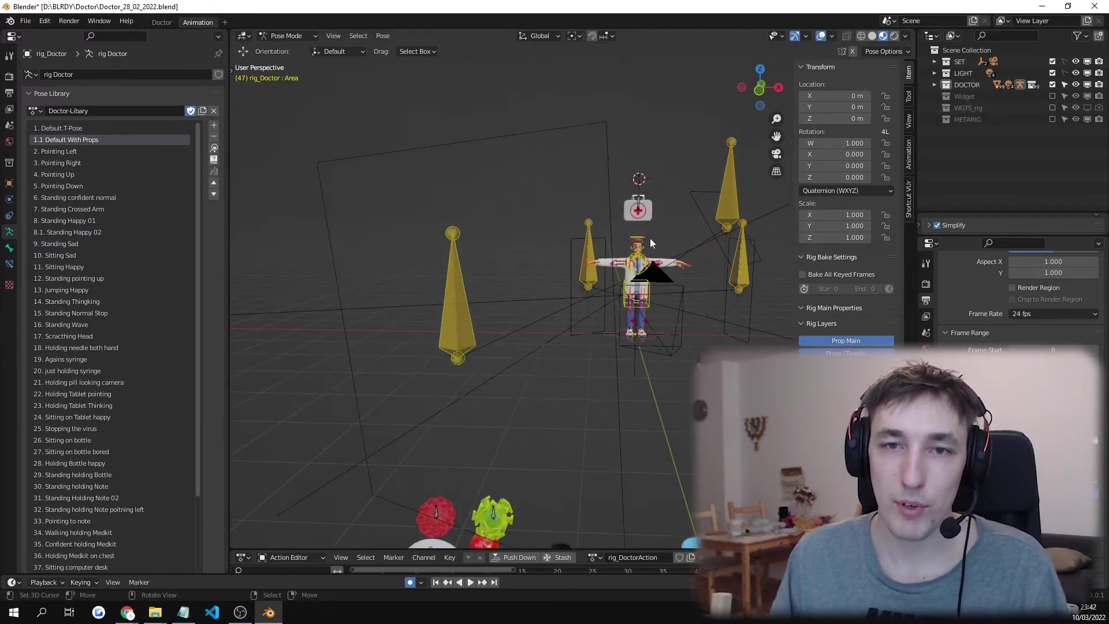
scroll(639, 280, up, 3)
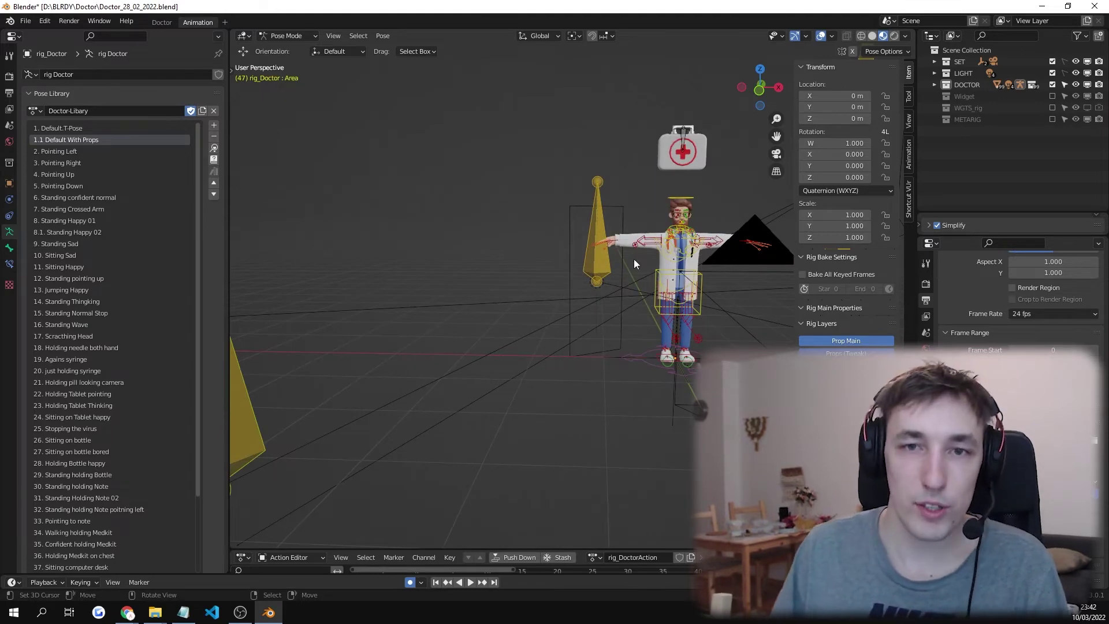
middle_drag(633, 259, 606, 317)
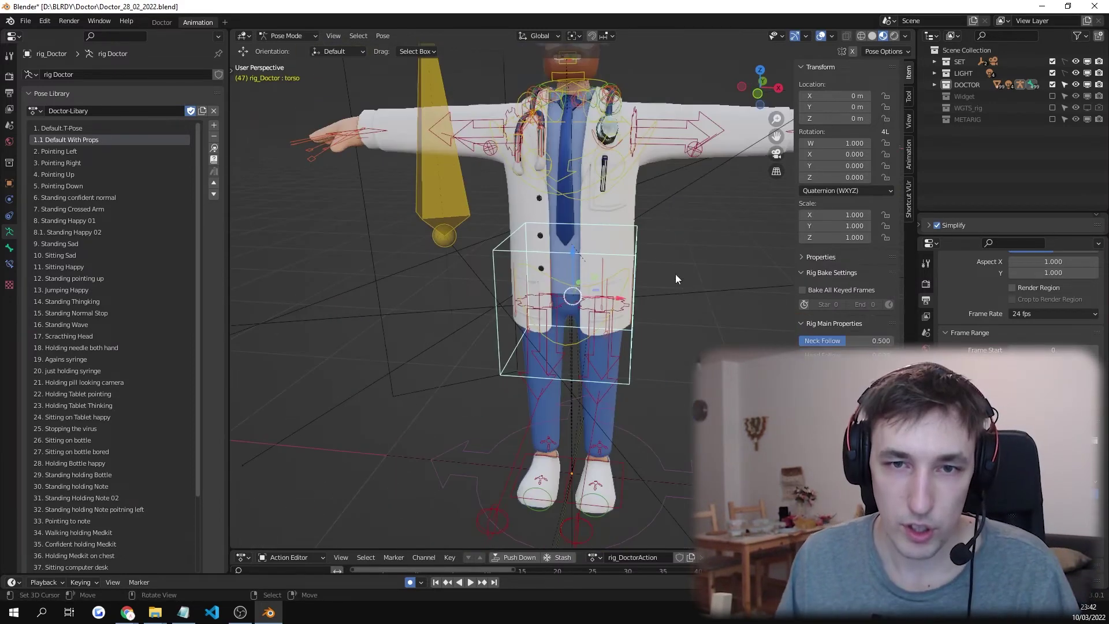
scroll(674, 277, down, 8)
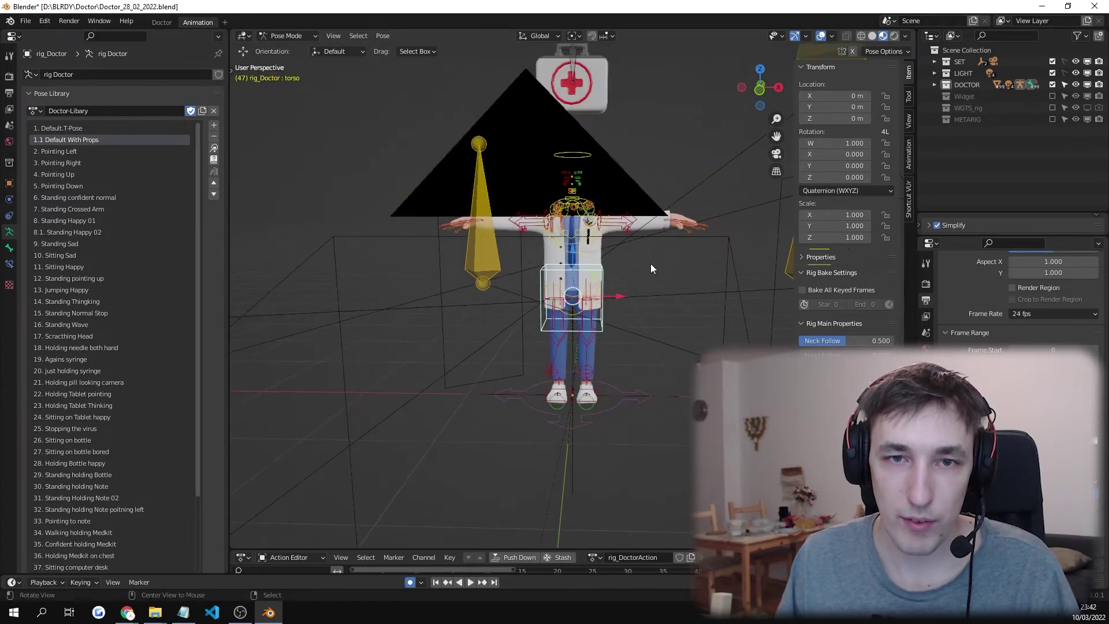
middle_drag(610, 107, 570, 97)
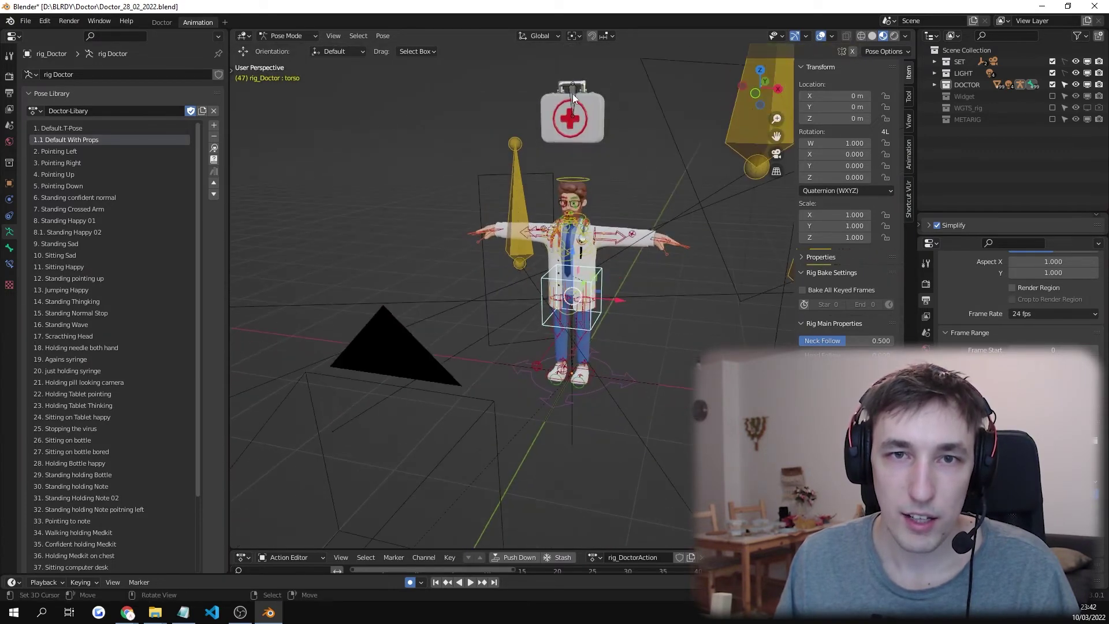
Move the Medic Bag bone down to the doctor's chest.
click(573, 94)
key(g)
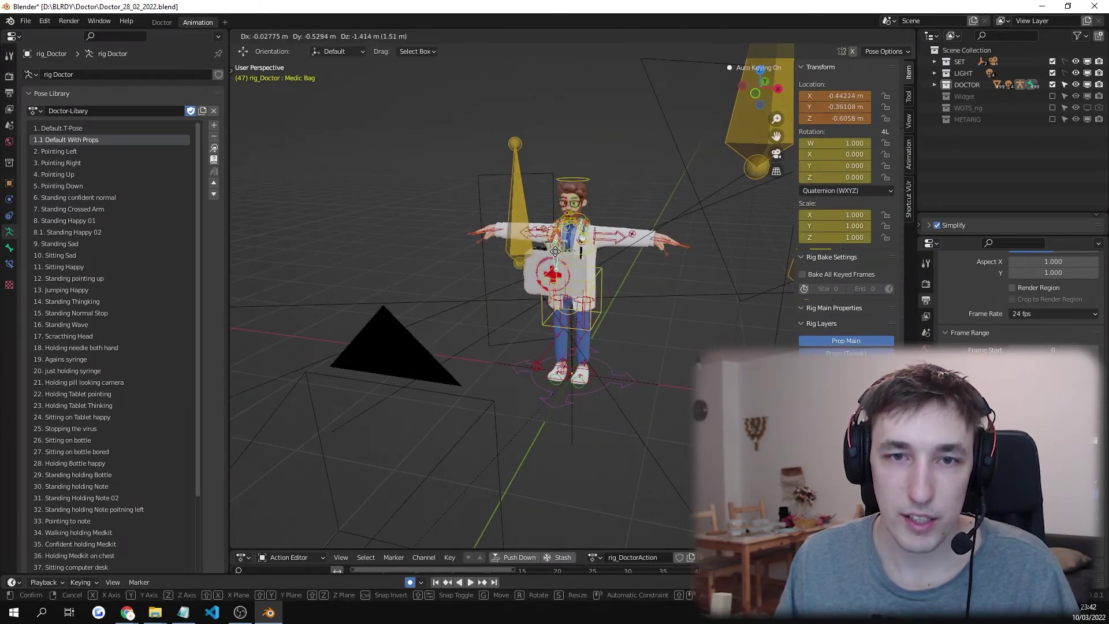
click(557, 250)
middle_drag(589, 241, 570, 259)
scroll(552, 276, up, 3)
Move and rotate the left hand IK control onto the medkit.
click(726, 210)
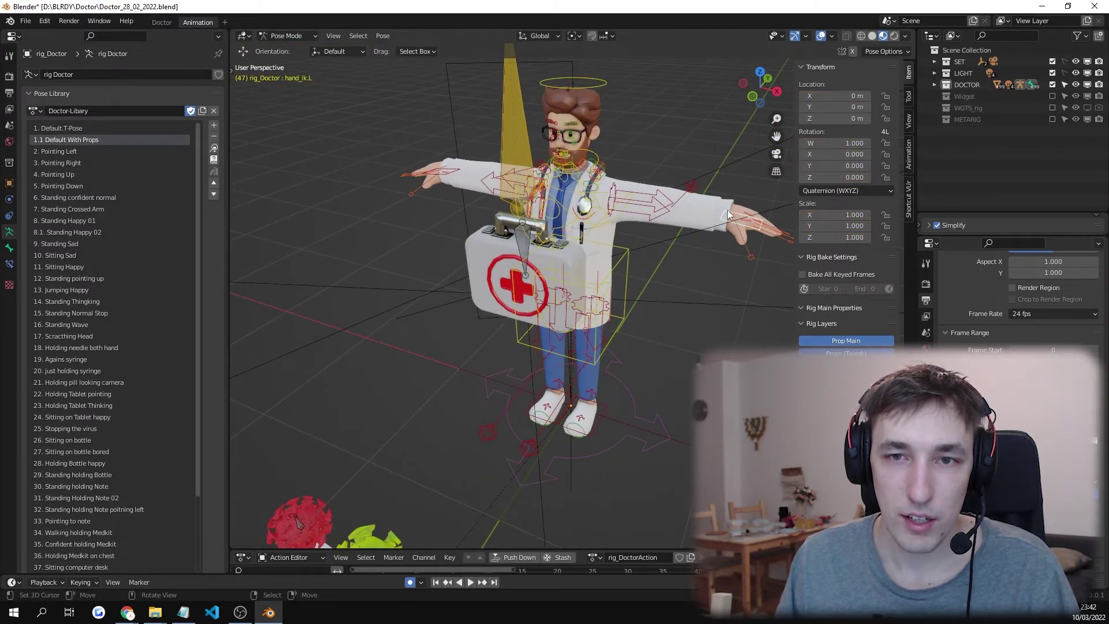
key(g)
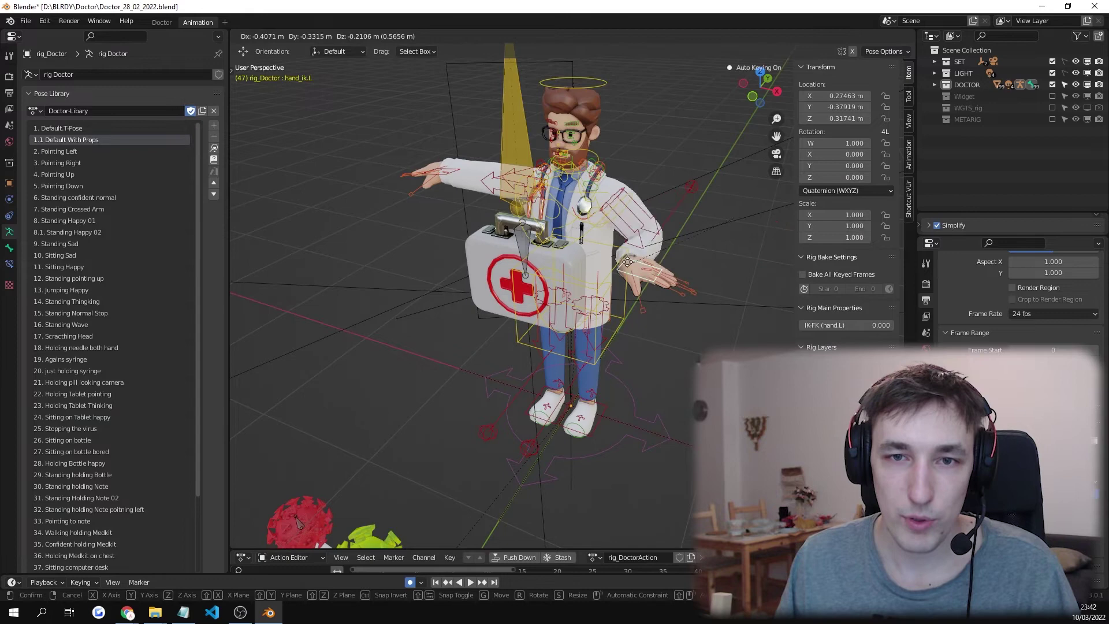
click(629, 260)
key(r)
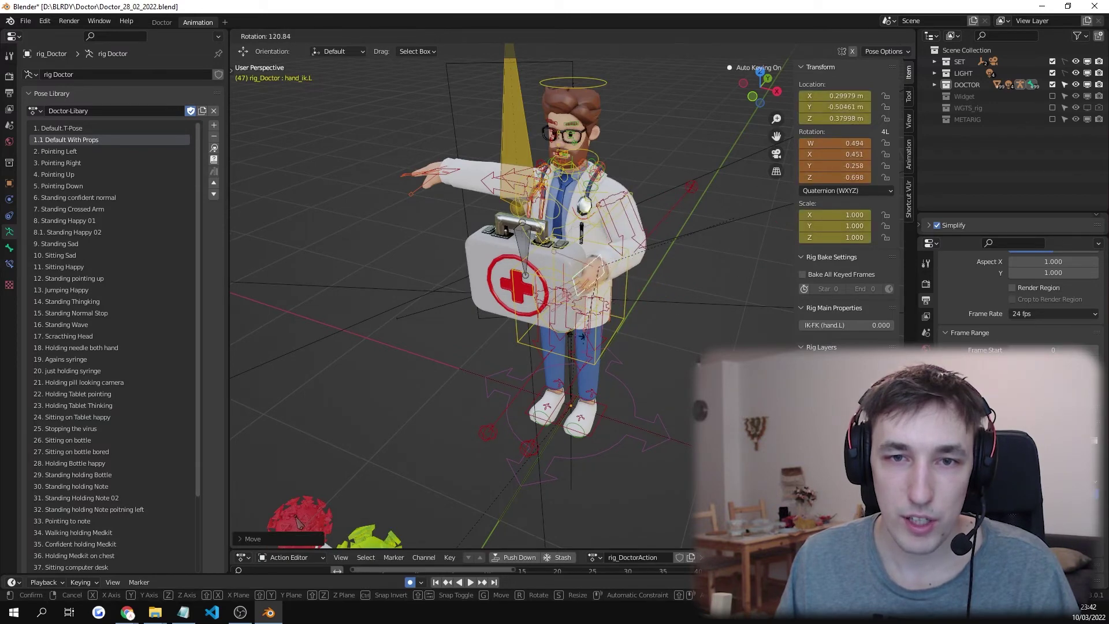
key(x)
key(y)
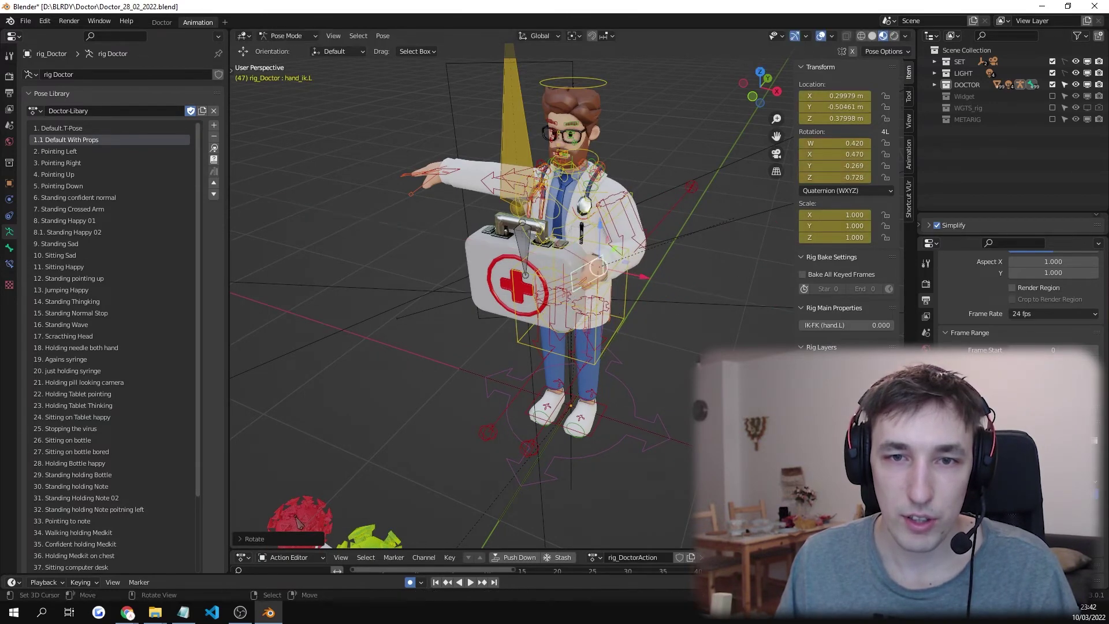
key(r)
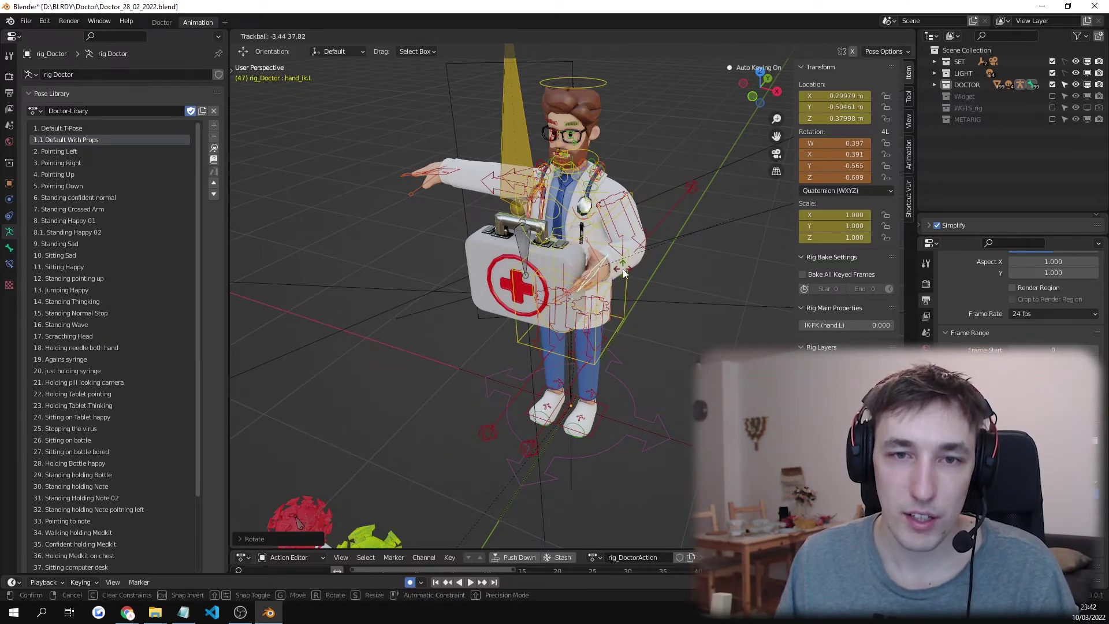
click(623, 269)
middle_drag(623, 266, 646, 244)
key(g)
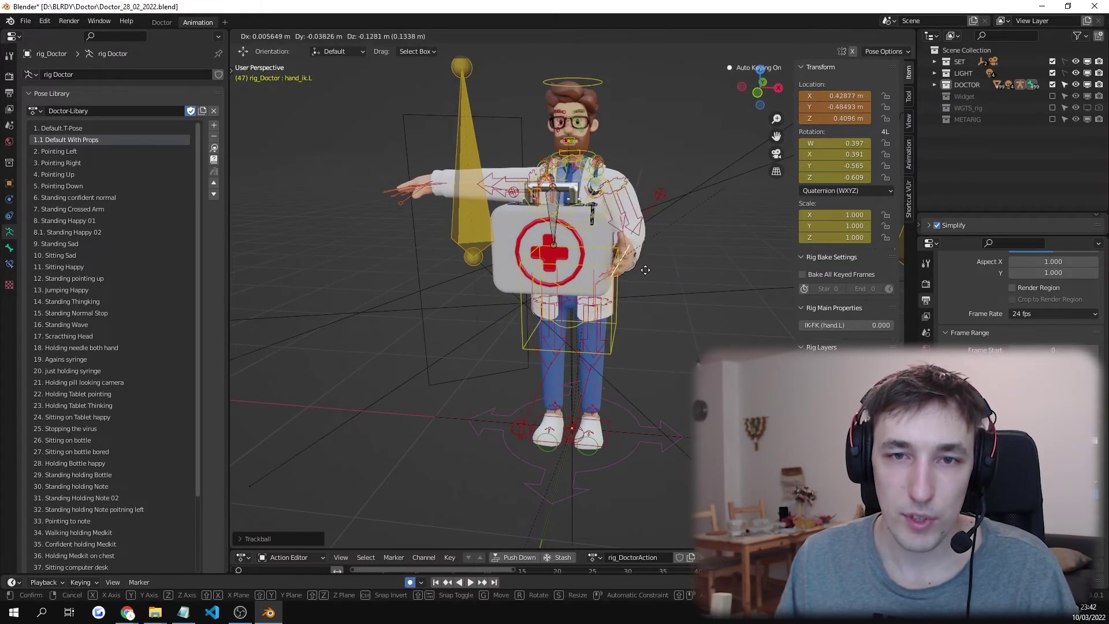
click(639, 266)
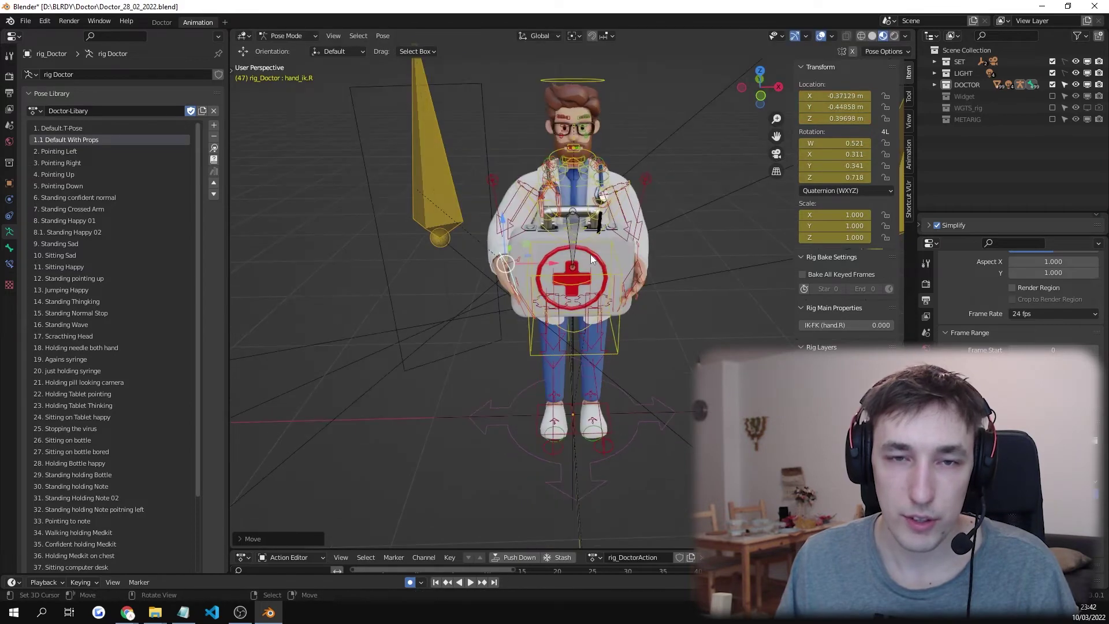
Frame the right hand and move its IK control onto the medkit.
key(KP_Decimal)
scroll(614, 241, down, 4)
alt+drag(651, 232, 638, 306)
key(g)
click(611, 282)
middle_drag(638, 306, 650, 254)
scroll(859, 350, down, 1)
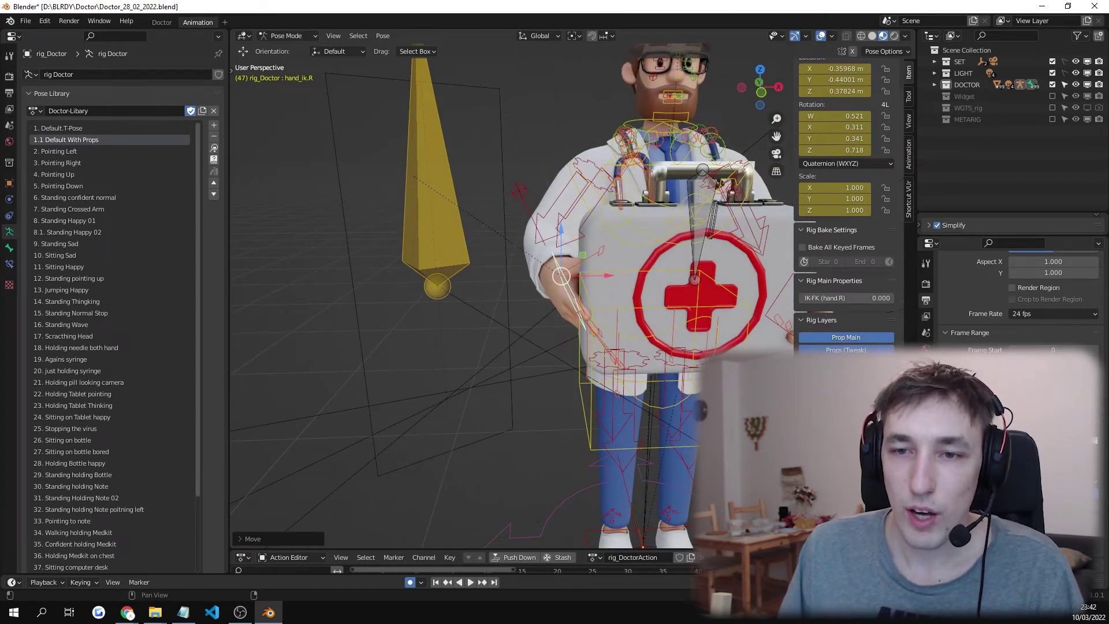
middle_drag(629, 353, 623, 283)
scroll(635, 300, up, 2)
key(g)
click(614, 290)
key(g)
click(574, 371)
Rotate the right hand about X and Y so it stands upright, and nudge it into place.
key(r)
key(x)
click(635, 312)
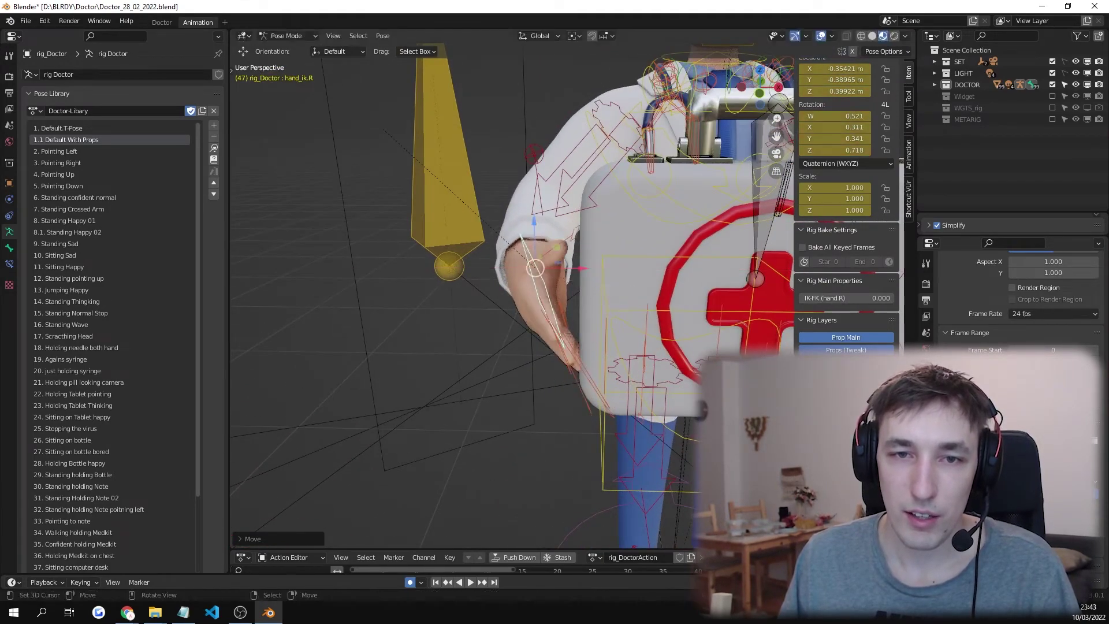
key(r)
key(y)
click(606, 345)
key(g)
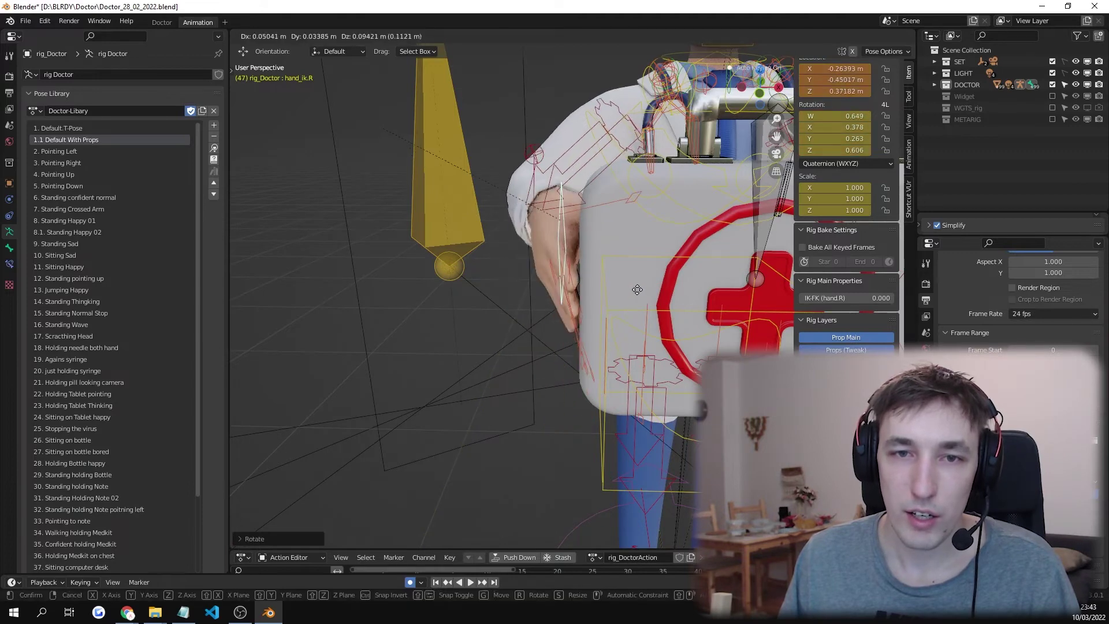
click(637, 292)
alt+drag(638, 292, 667, 283)
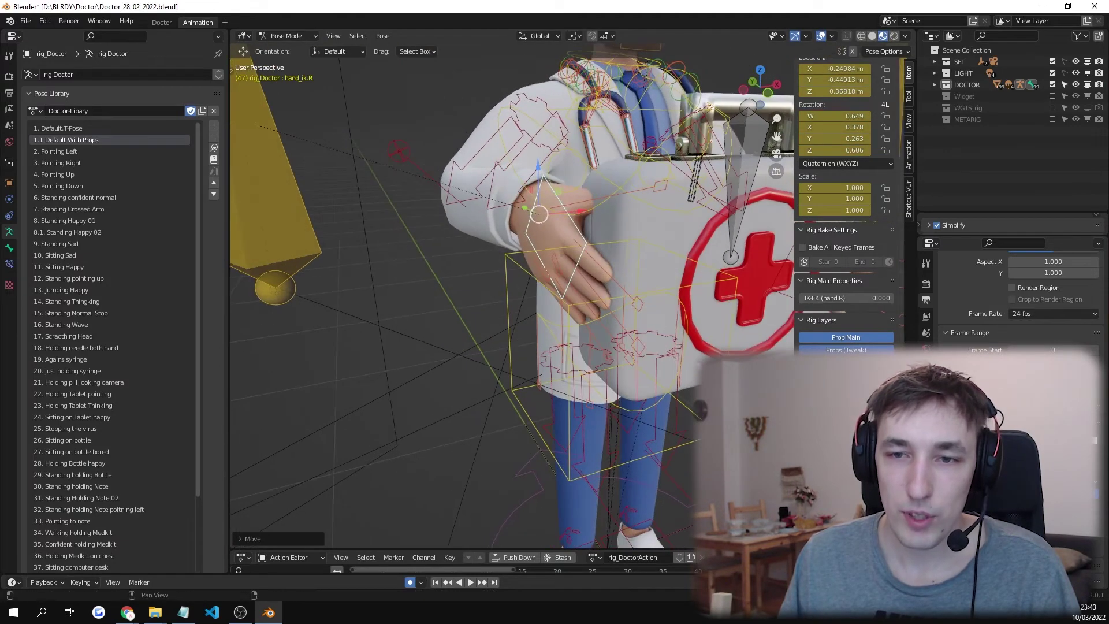
middle_drag(616, 279, 605, 207)
Rotate the right index finger's middle segment about X to curl it around the medkit.
right_click(613, 237)
scroll(622, 202, up, 4)
right_click(642, 191)
key(r)
key(x)
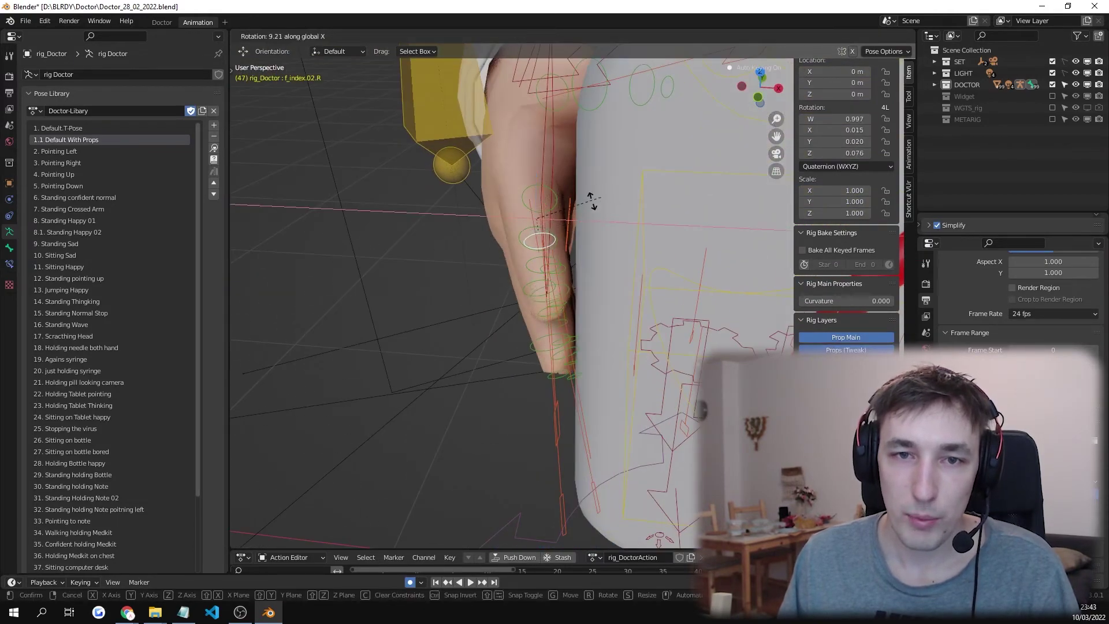
click(568, 203)
middle_drag(569, 203, 715, 286)
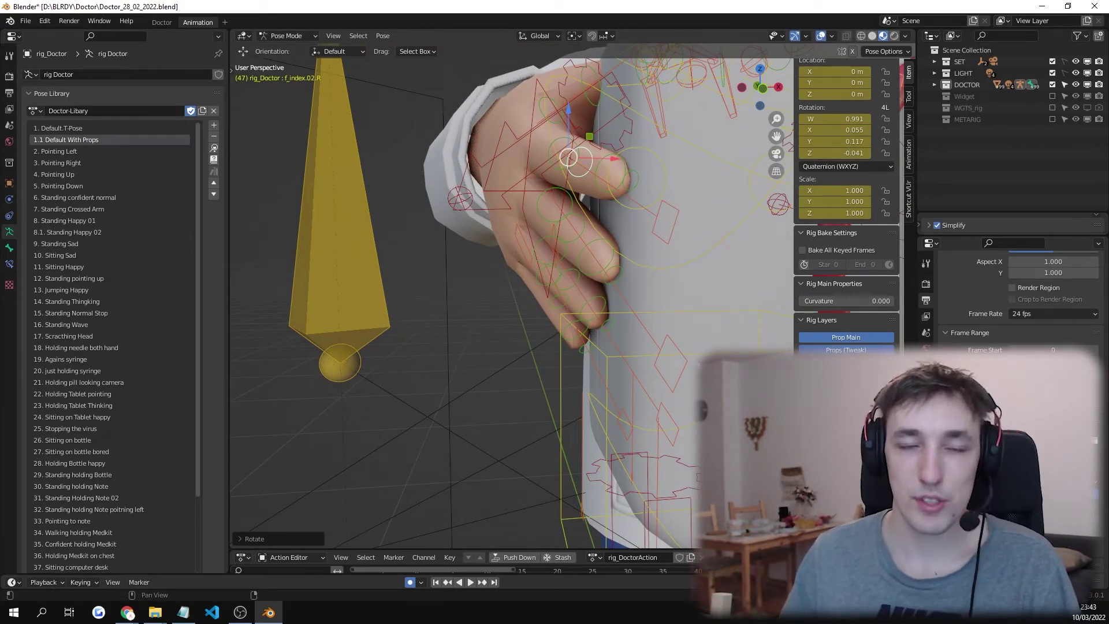
scroll(661, 282, down, 3)
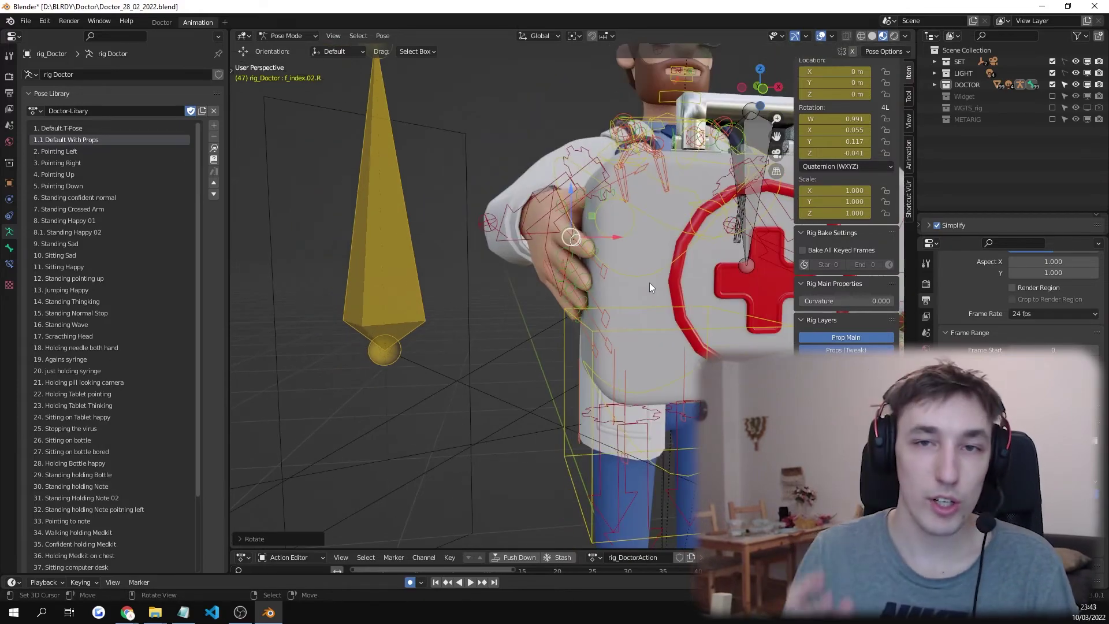
middle_drag(591, 240, 608, 298)
alt+drag(608, 298, 547, 291)
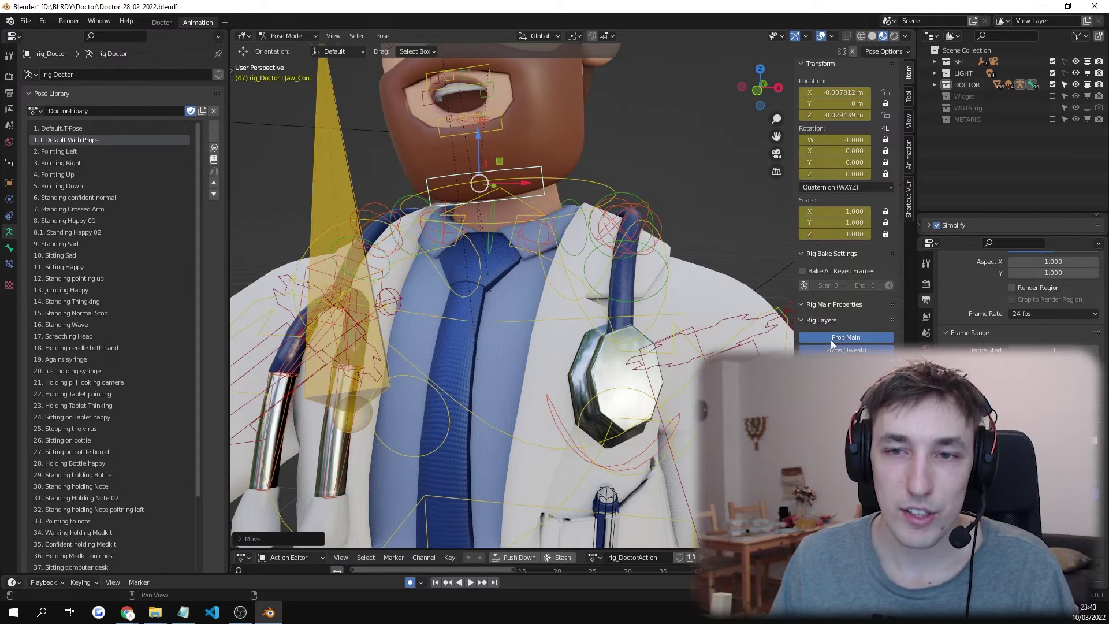
Toggle the prop tweak controls off and on, then select the right eyebrow and upper teeth controls.
click(835, 353)
click(834, 353)
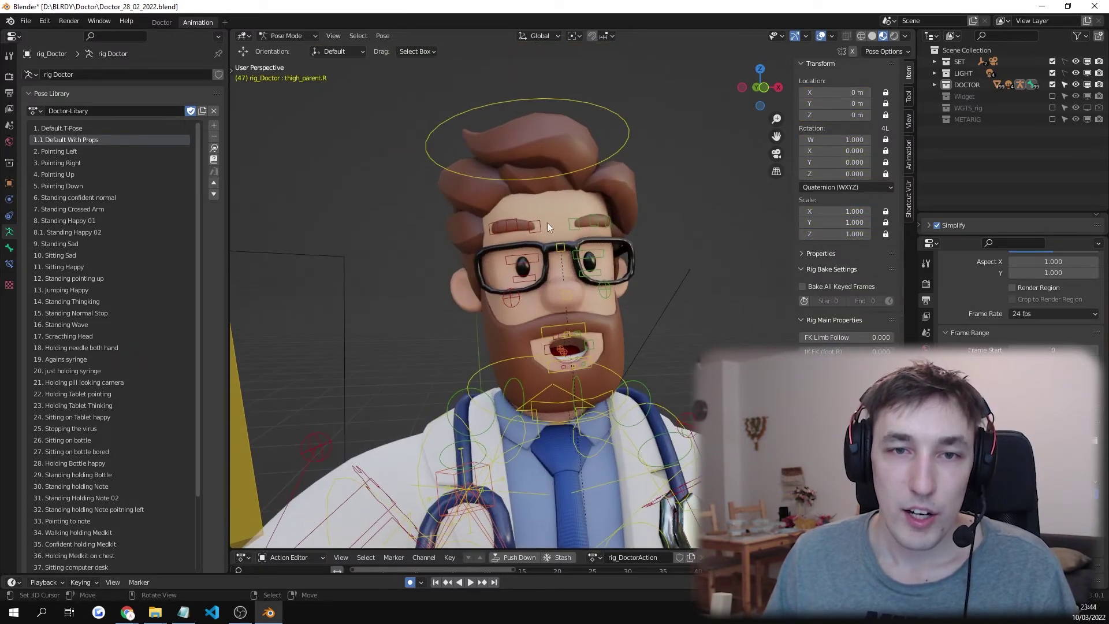
click(547, 223)
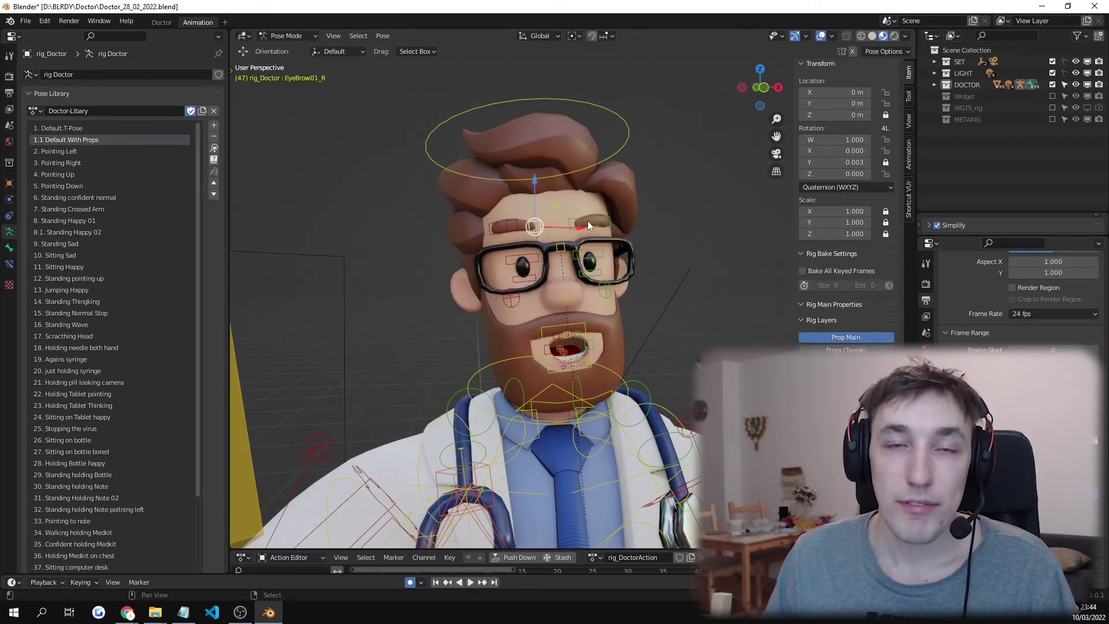
scroll(552, 278, up, 3)
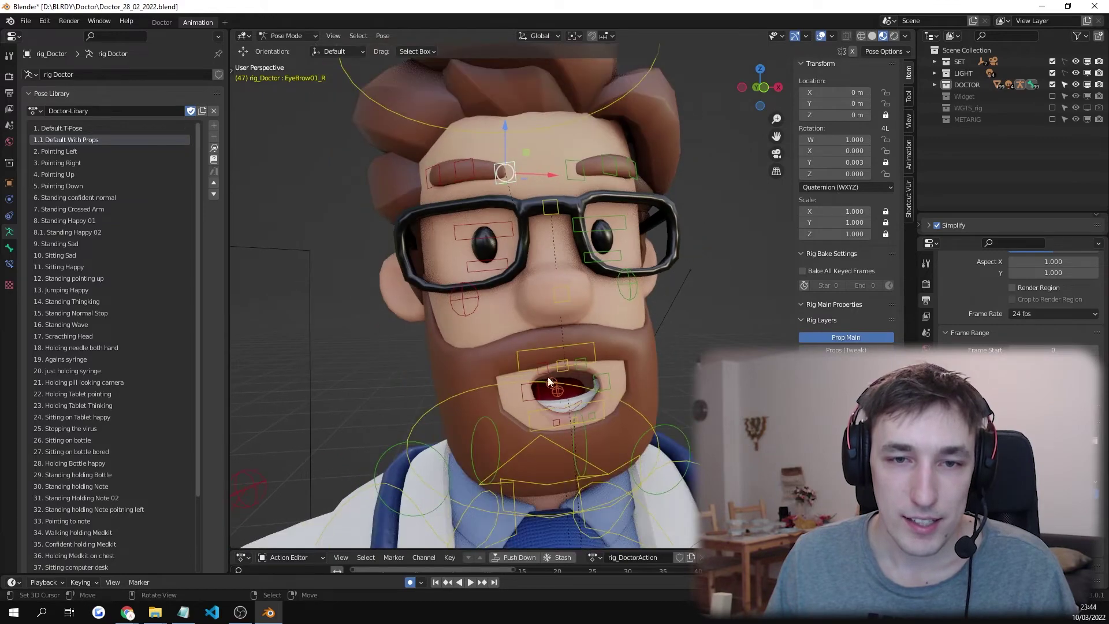
click(541, 346)
scroll(603, 416, down, 3)
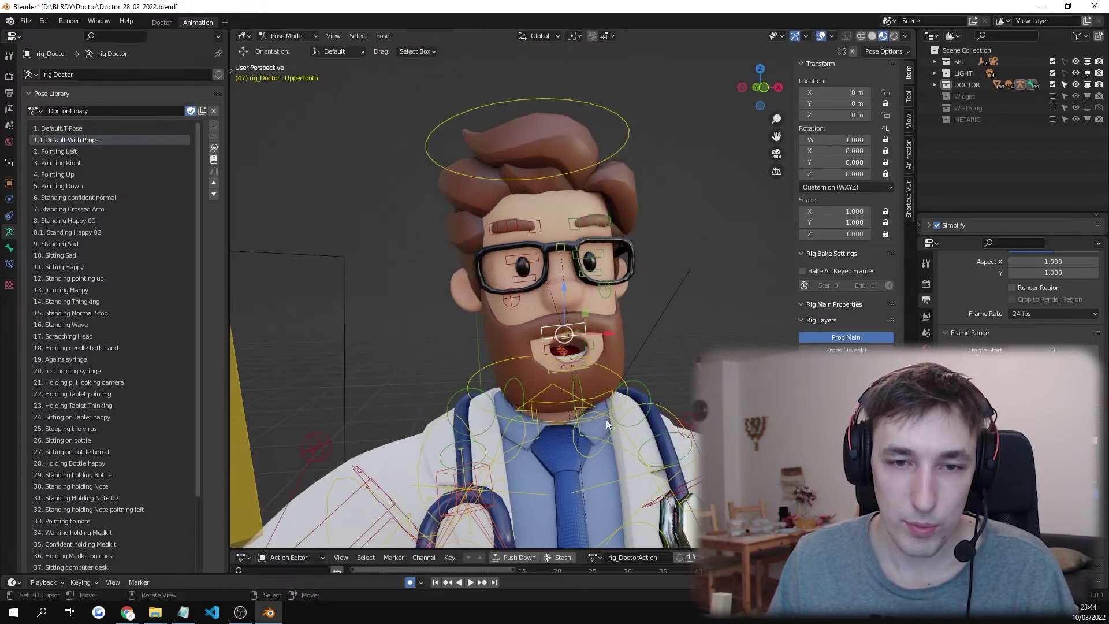
Slide the left foot IK control 0.2378 m outward along X to widen the stance.
shift+middle_drag(606, 434, 598, 202)
scroll(608, 387, down, 6)
shift+middle_drag(601, 424, 584, 159)
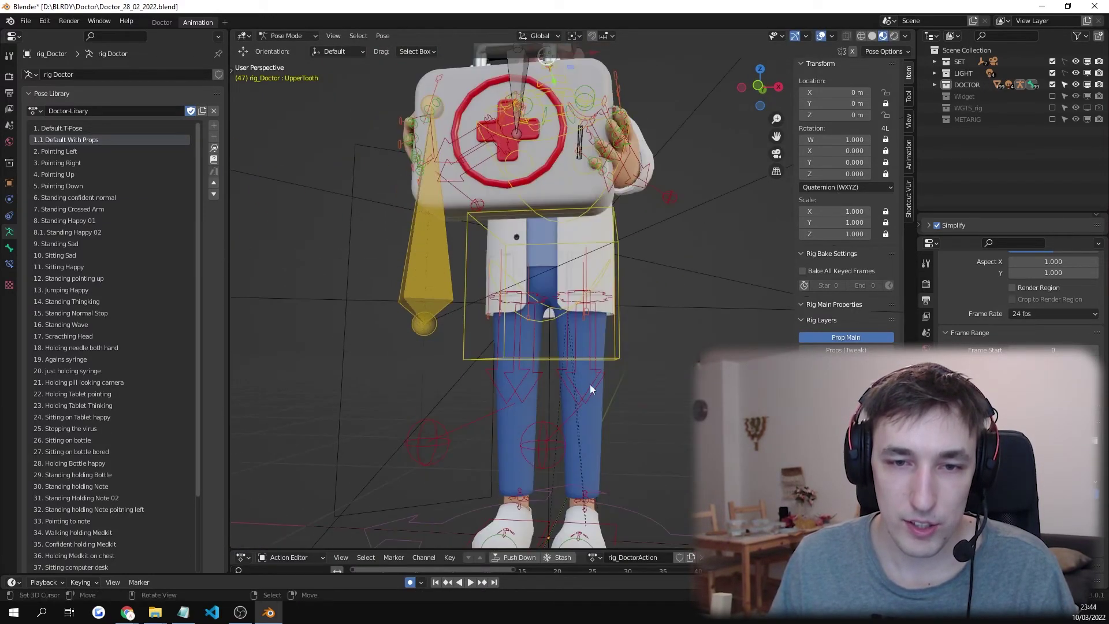
shift+middle_drag(590, 383, 590, 247)
scroll(603, 355, up, 2)
middle_drag(603, 355, 592, 417)
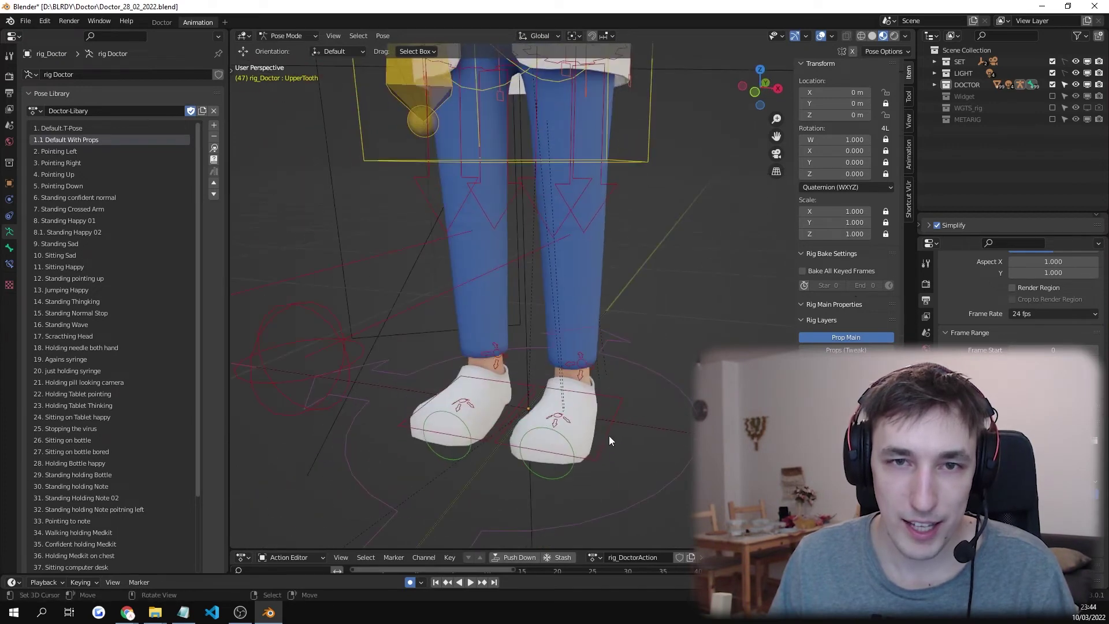
click(609, 440)
key(g)
key(x)
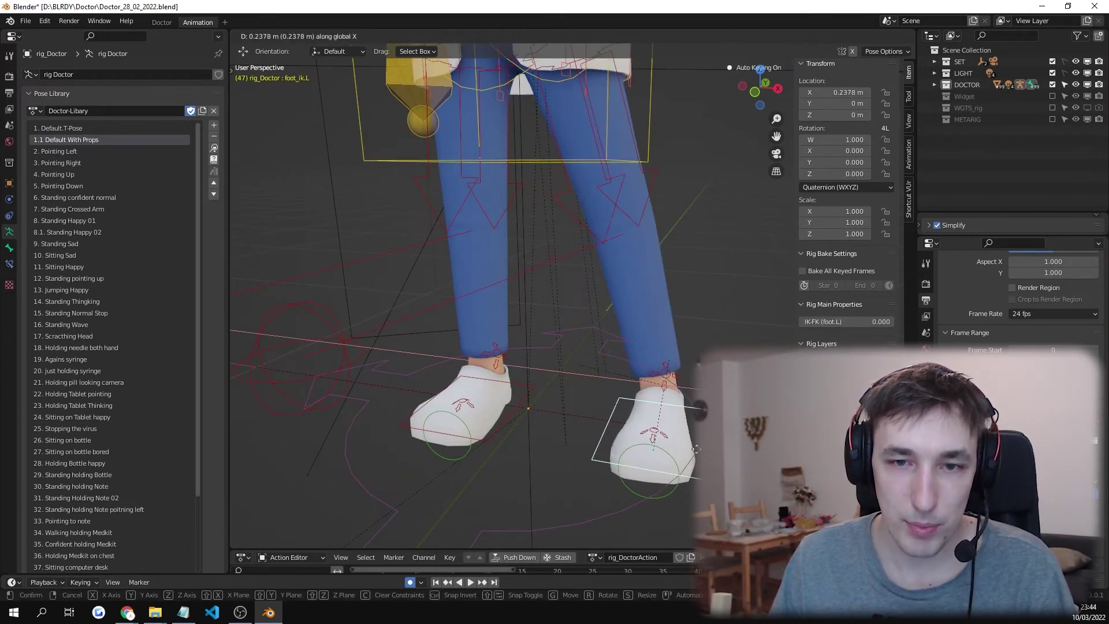
click(696, 449)
middle_drag(675, 390, 581, 420)
click(604, 385)
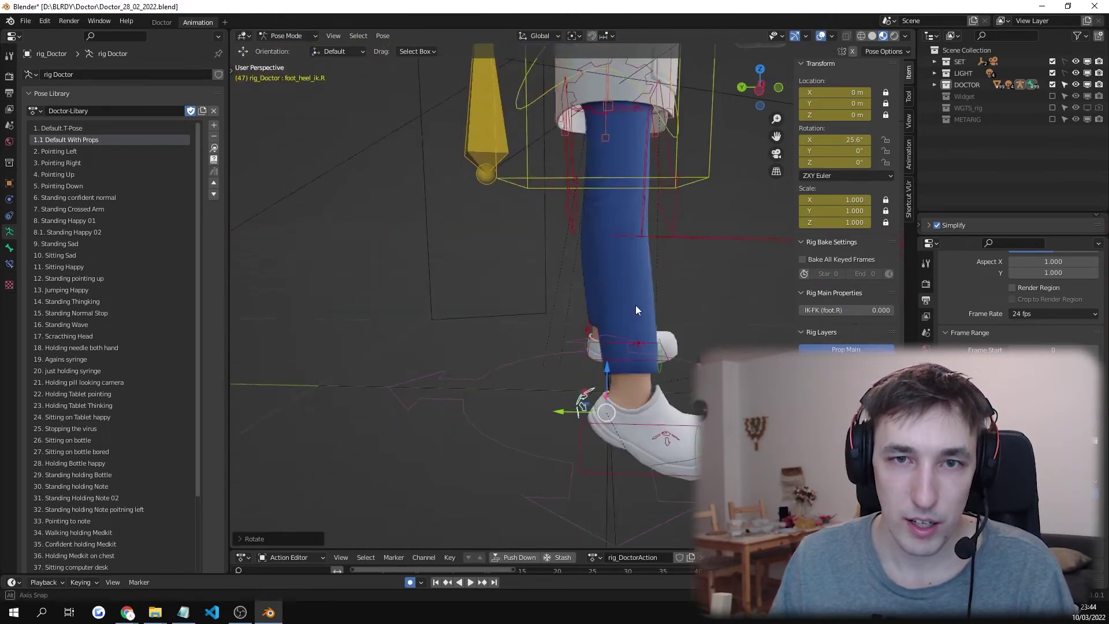
alt+drag(635, 305, 577, 338)
middle_drag(577, 339, 602, 366)
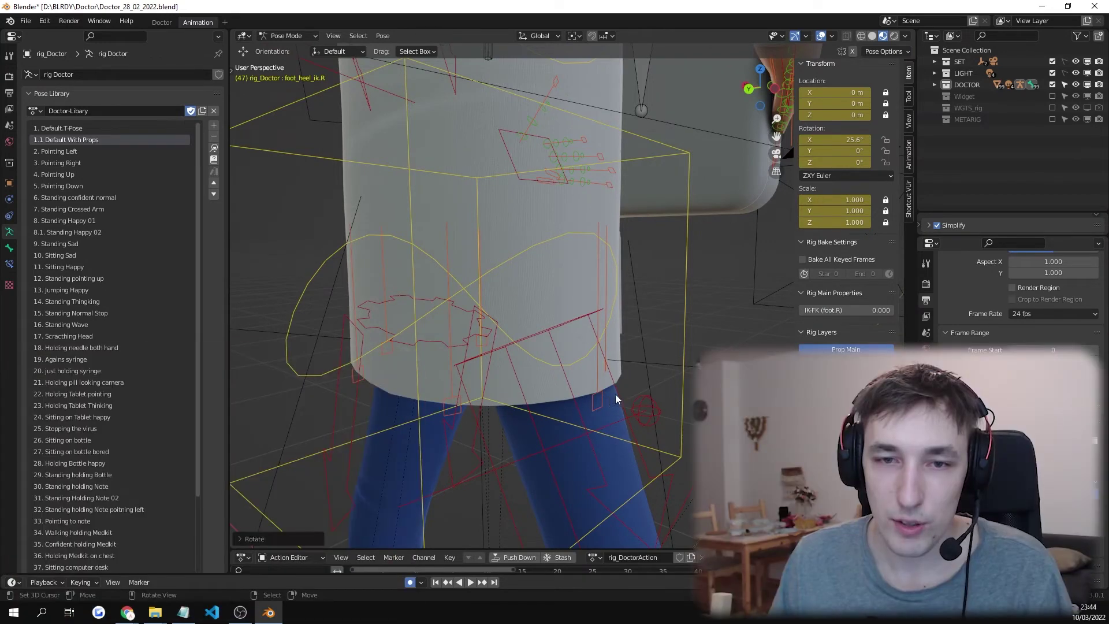
Shift the CoatSide.R bone outward by 0.042879 m and check it from the front.
click(600, 396)
middle_drag(615, 394, 656, 390)
key(g)
key(x)
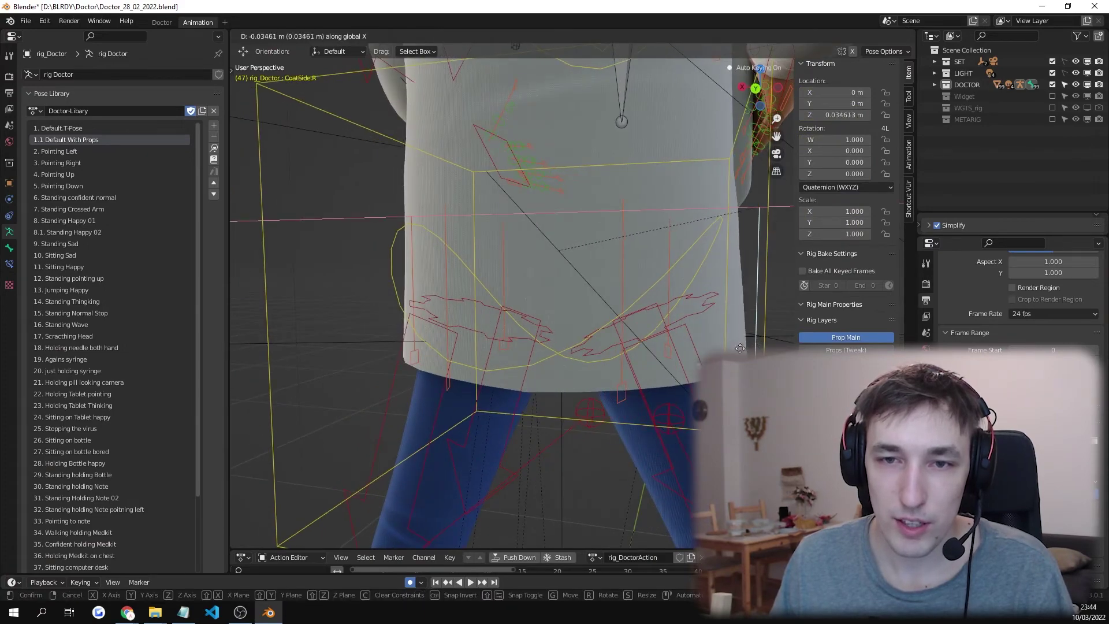
click(739, 348)
middle_drag(740, 348, 594, 373)
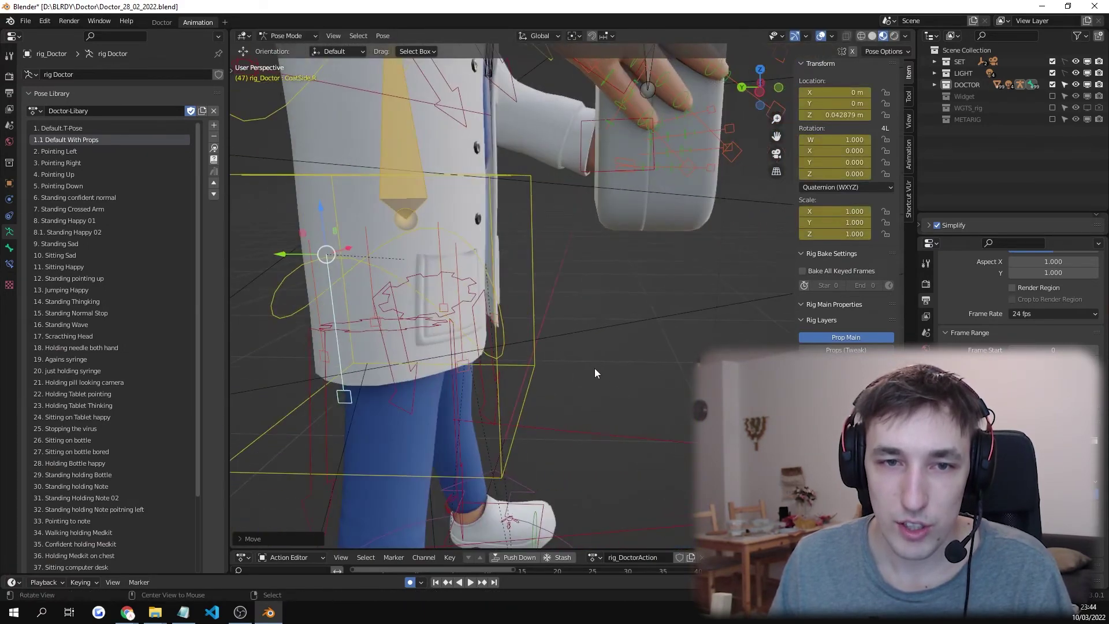
scroll(534, 350, down, 3)
middle_drag(534, 350, 431, 322)
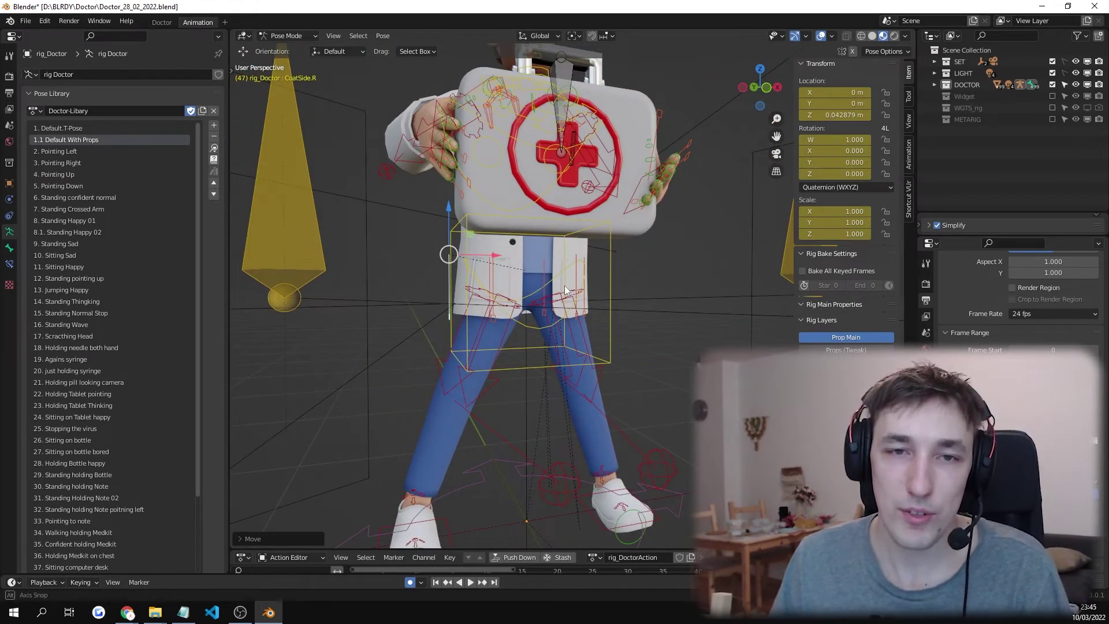
middle_drag(519, 317, 579, 297)
View the pose through the scene camera with viewport overlays hidden.
key(KP_0)
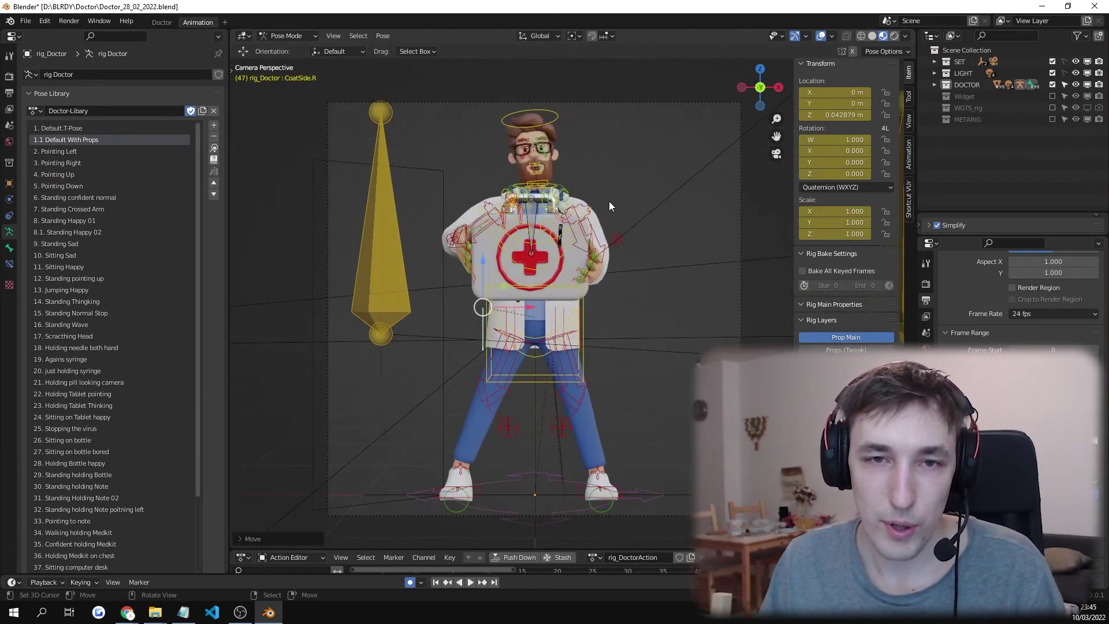
click(820, 36)
scroll(696, 369, down, 3)
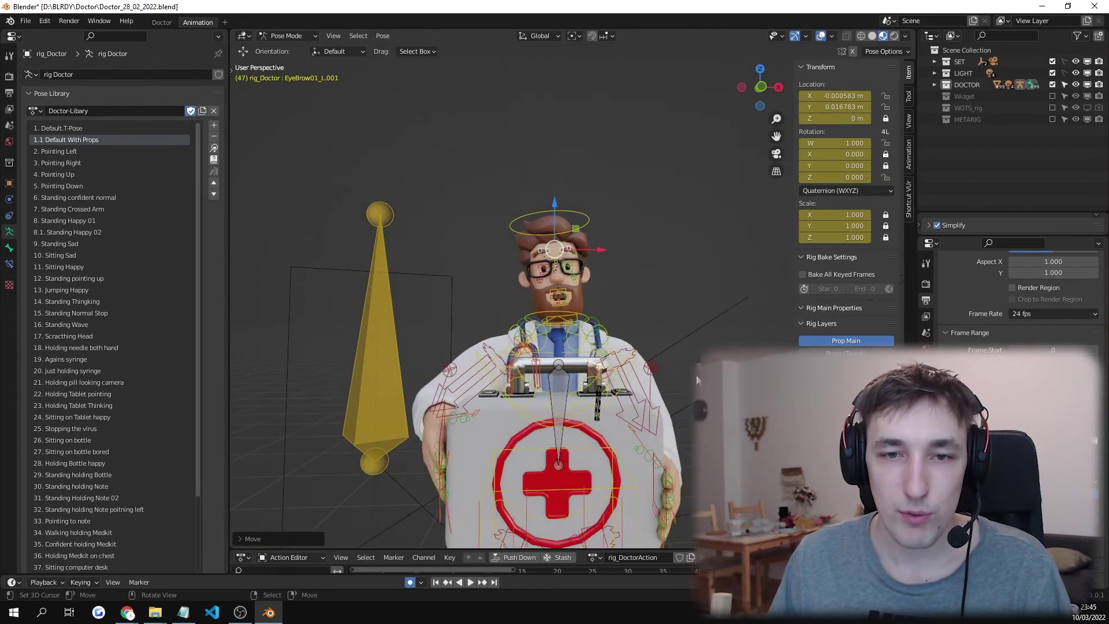
Switch the doctor rig to Object Mode and reframe the view on the doctor.
key(ctrl+Tab)
click(527, 364)
scroll(641, 336, down, 2)
shift+middle_drag(642, 335, 642, 244)
scroll(643, 244, up, 1)
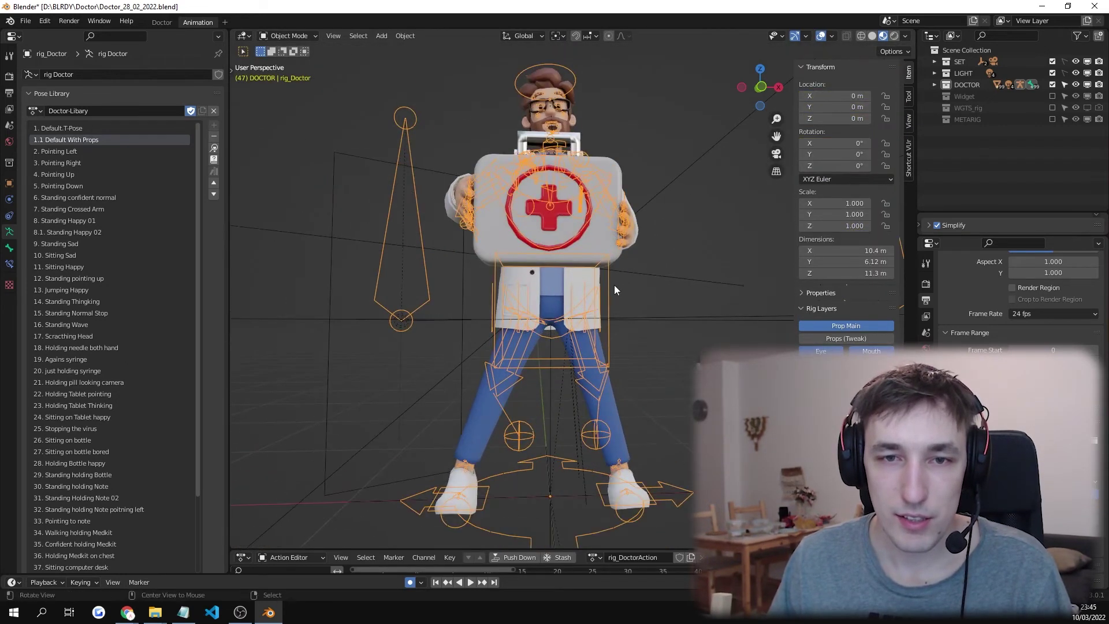
middle_drag(615, 285, 612, 302)
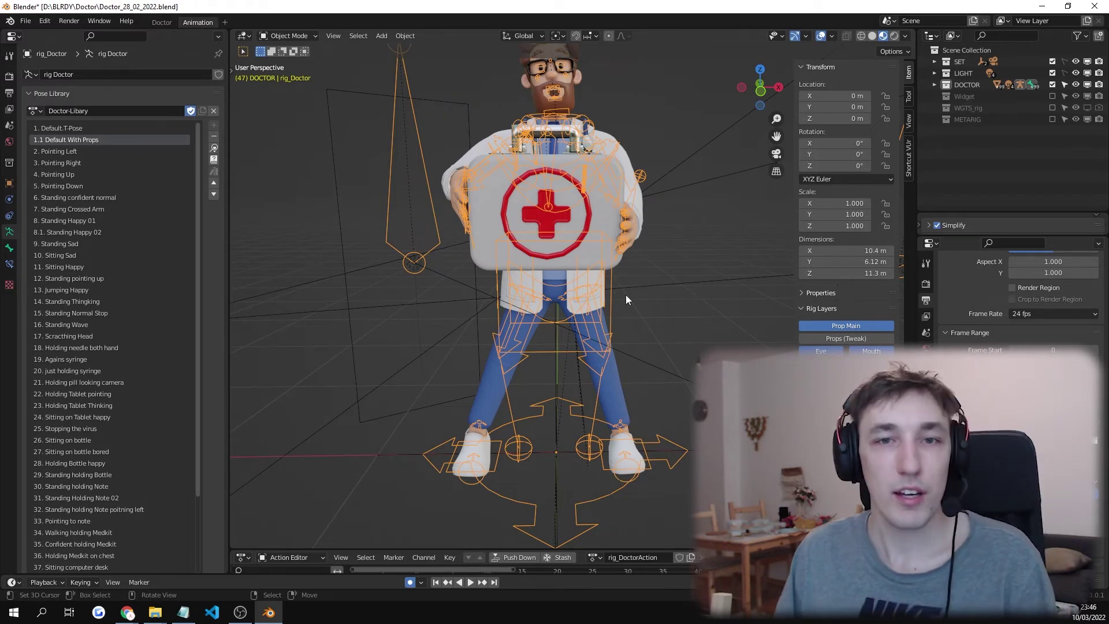
Switch the doctor rig back into Pose Mode via the Ctrl+Tab mode menu.
middle_drag(676, 267, 664, 342)
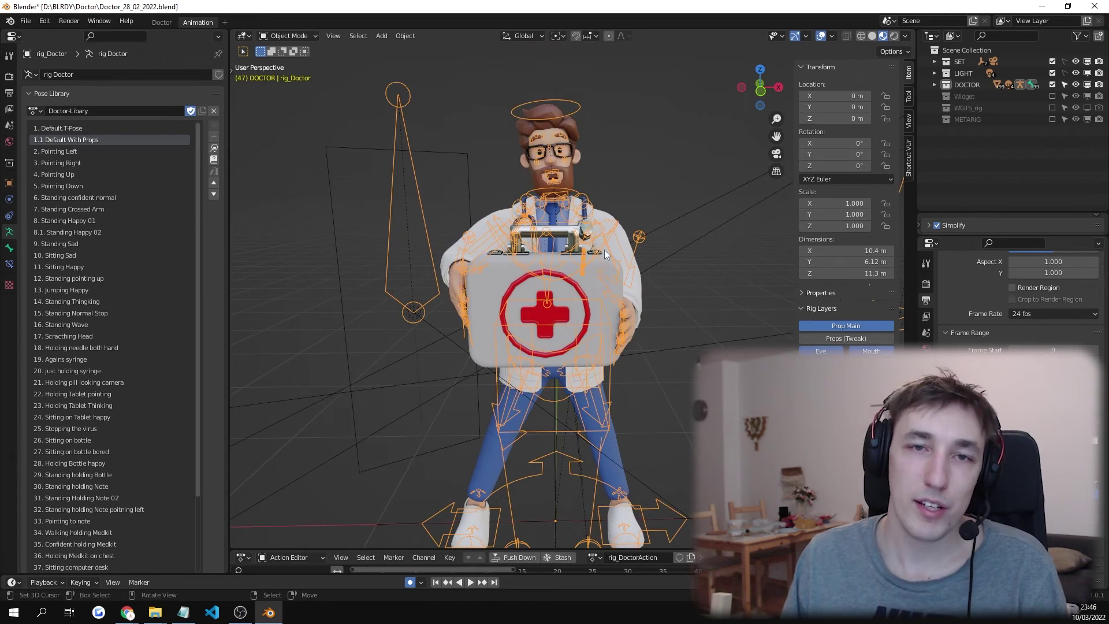
scroll(604, 254, up, 5)
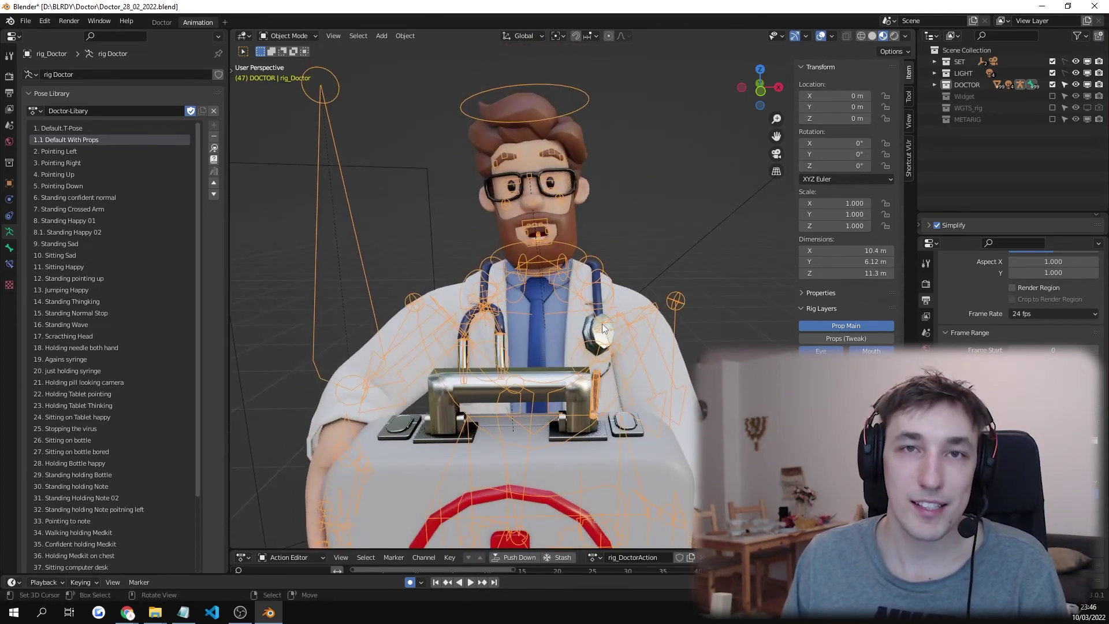
scroll(602, 324, down, 5)
key(ctrl+Tab)
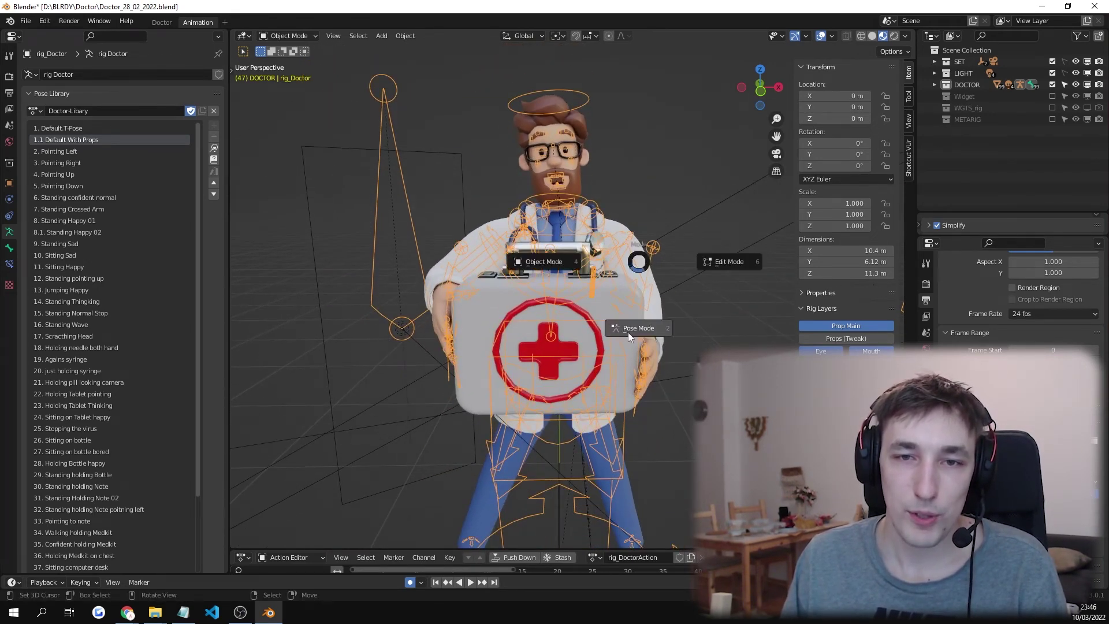
click(630, 330)
scroll(600, 289, down, 3)
Try moving the head bone, then cancel so it stays at rest, and deselect it.
middle_drag(602, 277, 650, 271)
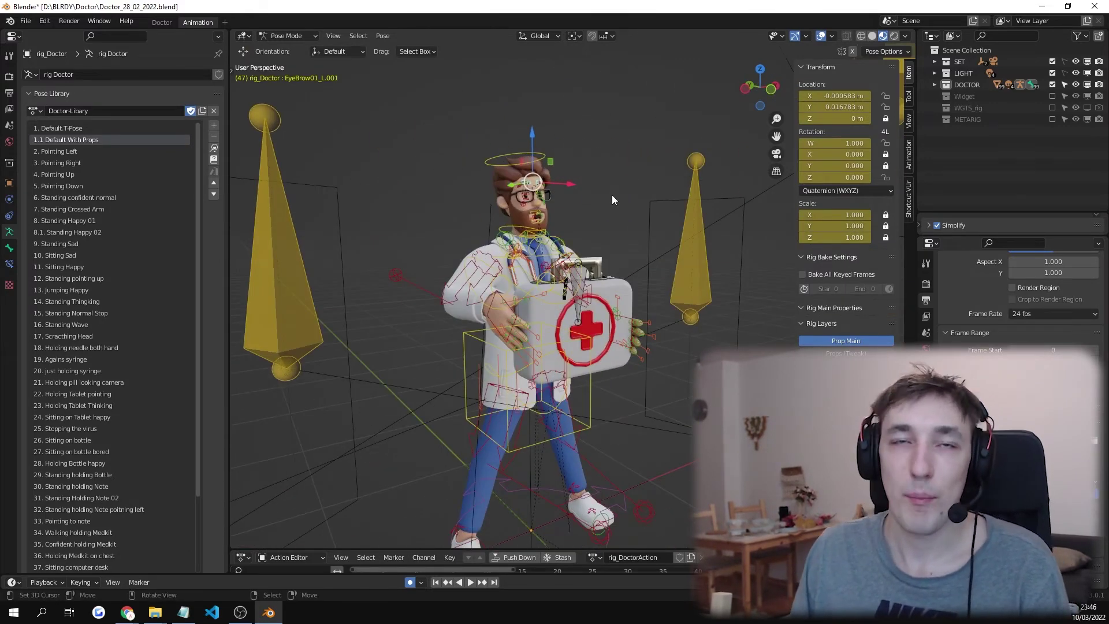
scroll(601, 187, up, 4)
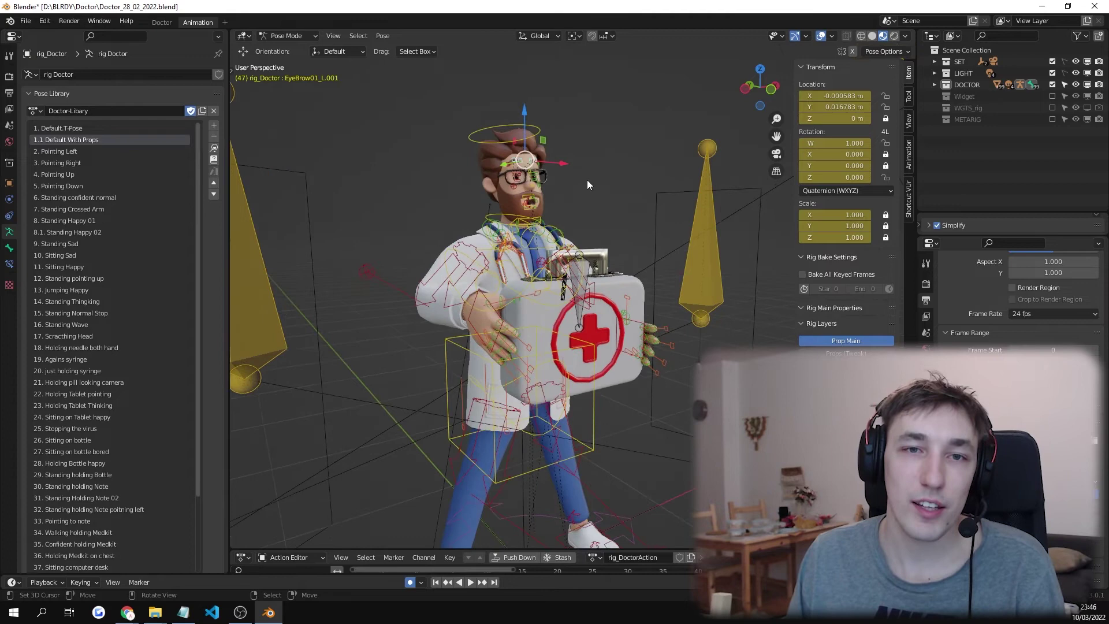
middle_drag(587, 179, 559, 249)
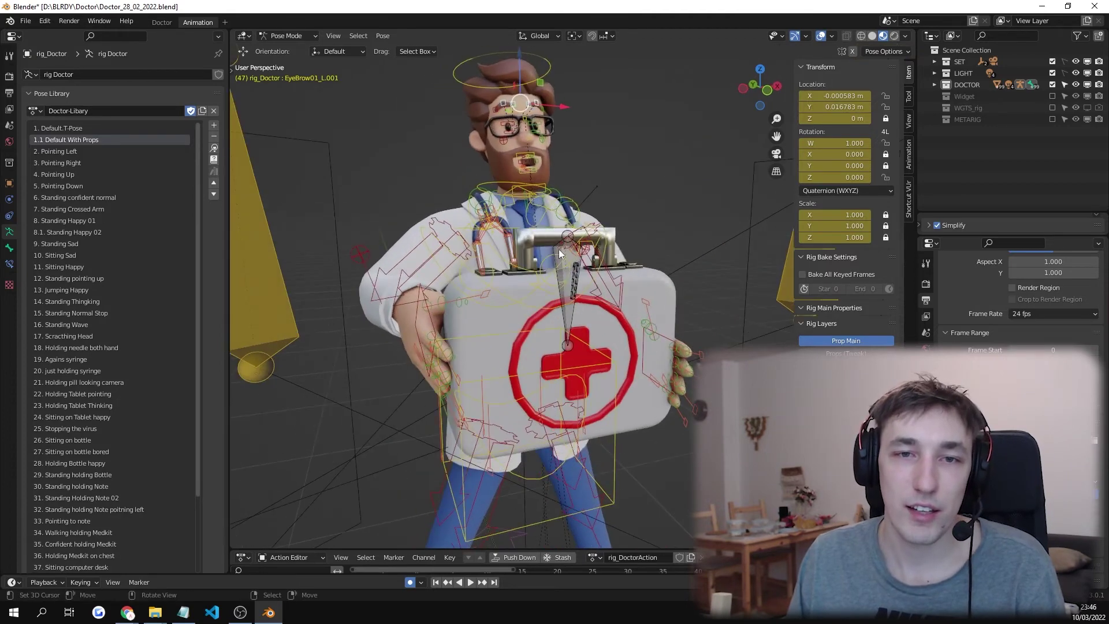
click(462, 78)
key(g)
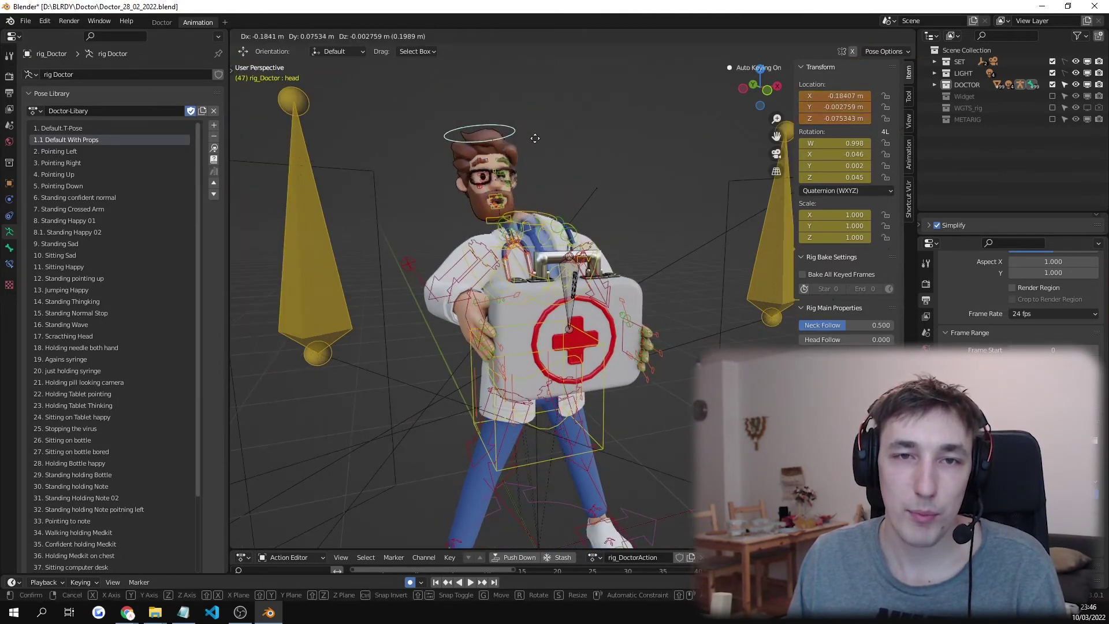
right_click(609, 124)
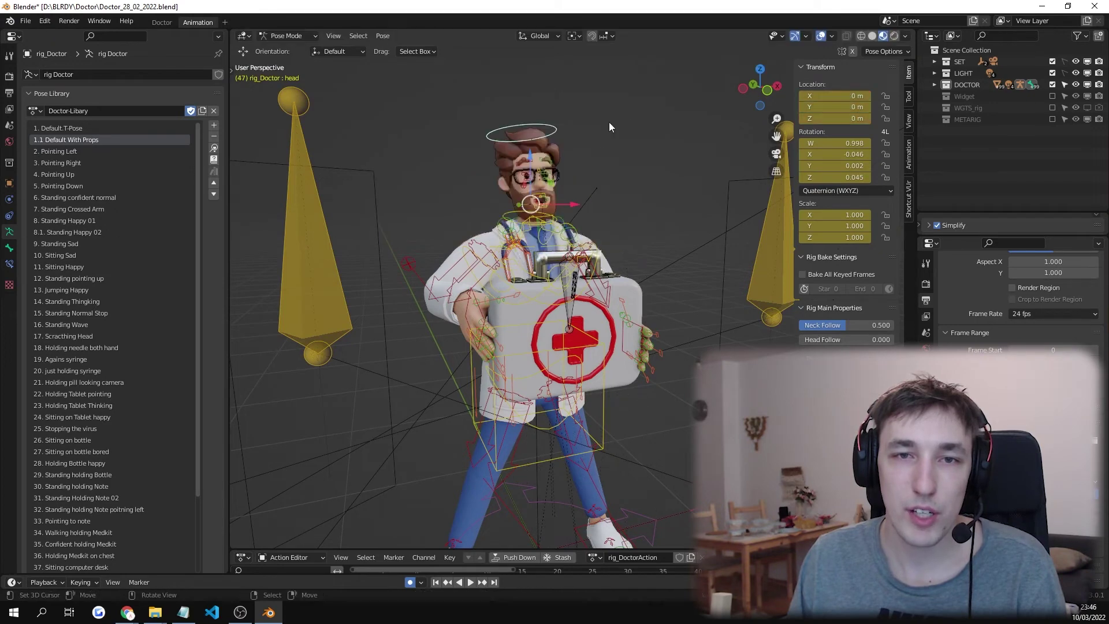
right_click(643, 116)
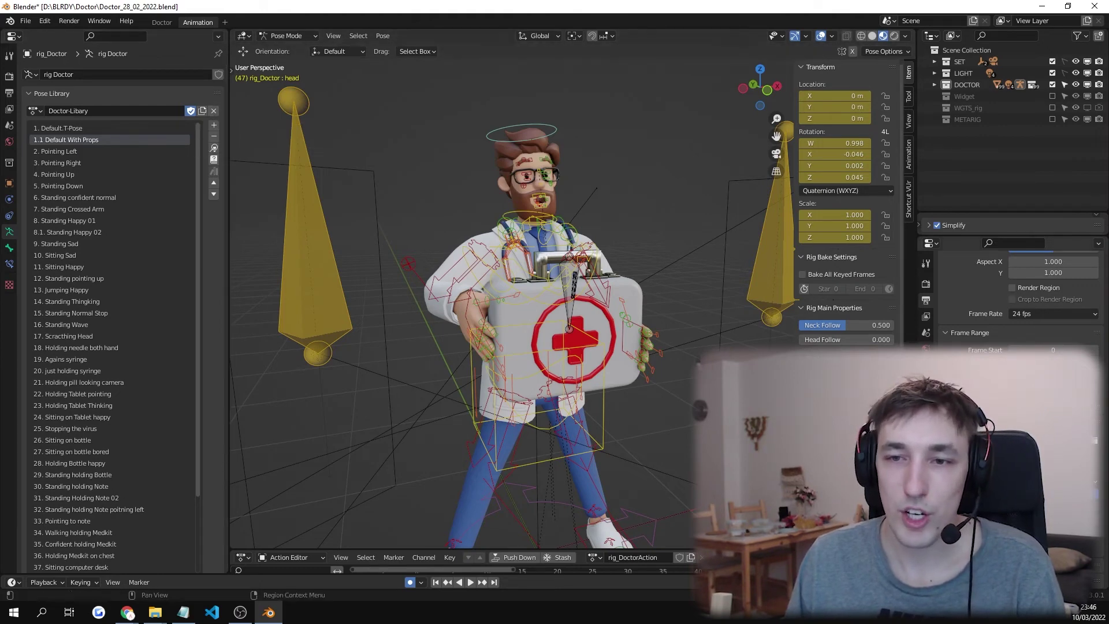
Add the current pose to the pose library and name it '46. Suprised chest'.
click(926, 440)
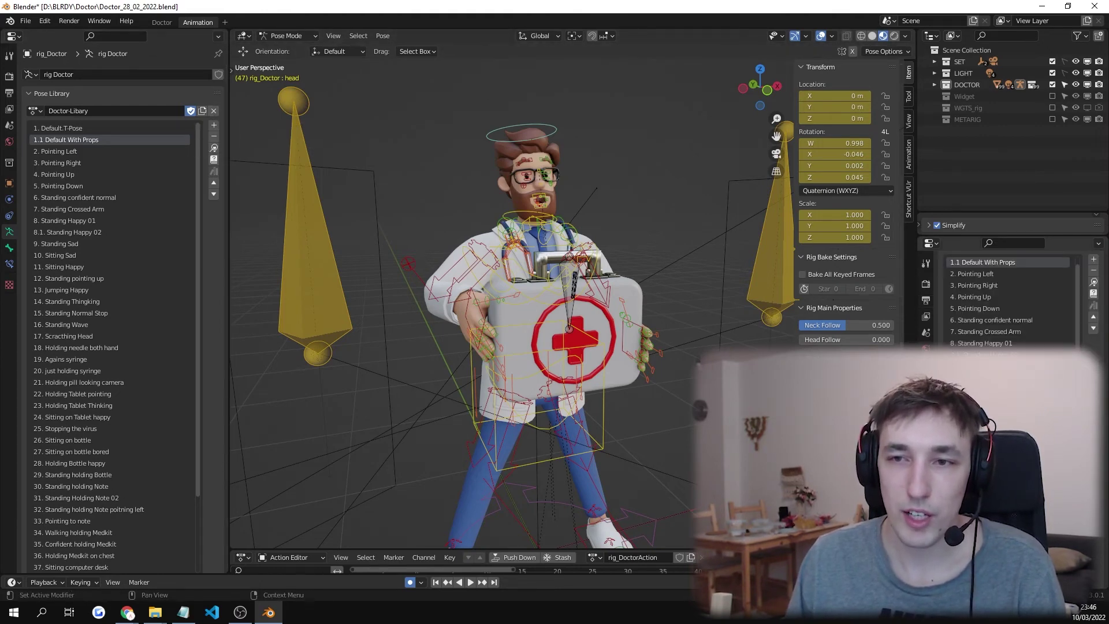
click(214, 127)
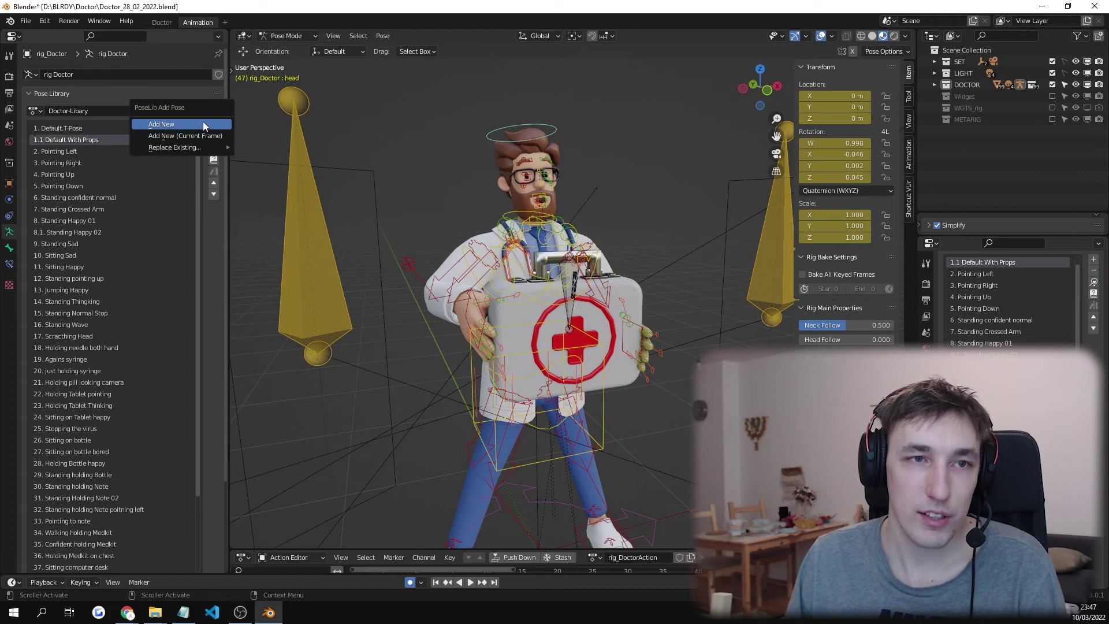
click(203, 123)
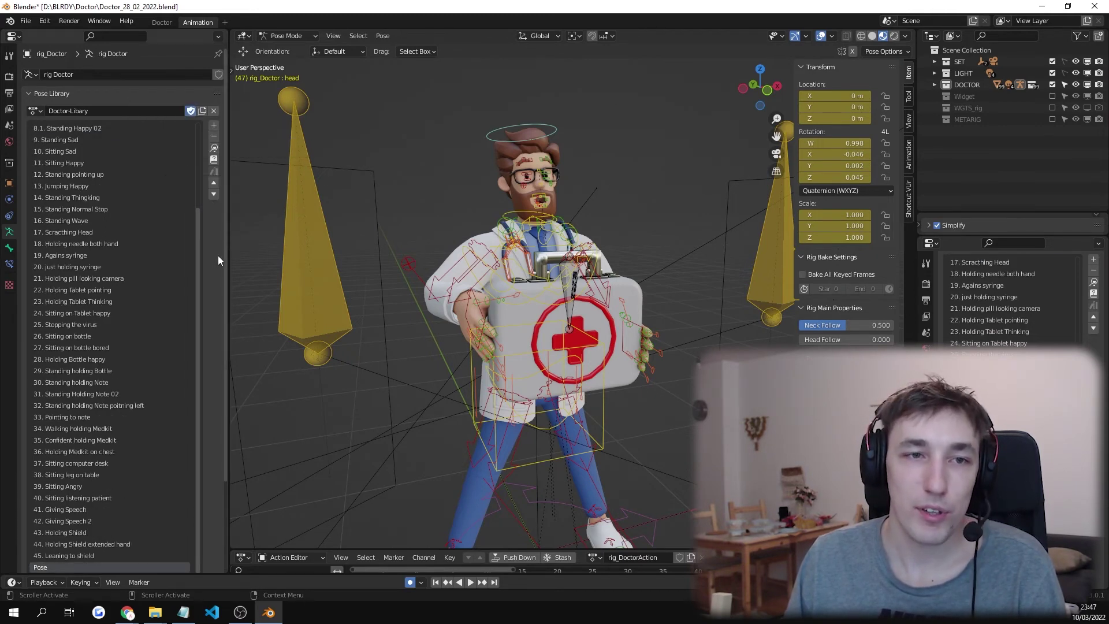
scroll(218, 257, down, 3)
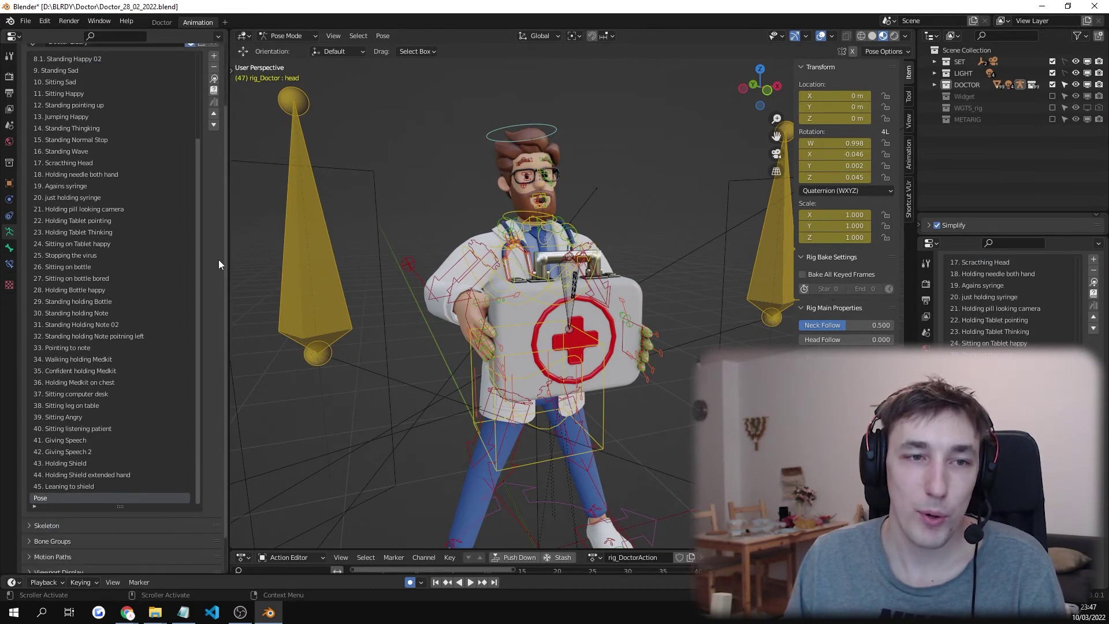
double_click(79, 497)
text(46.)
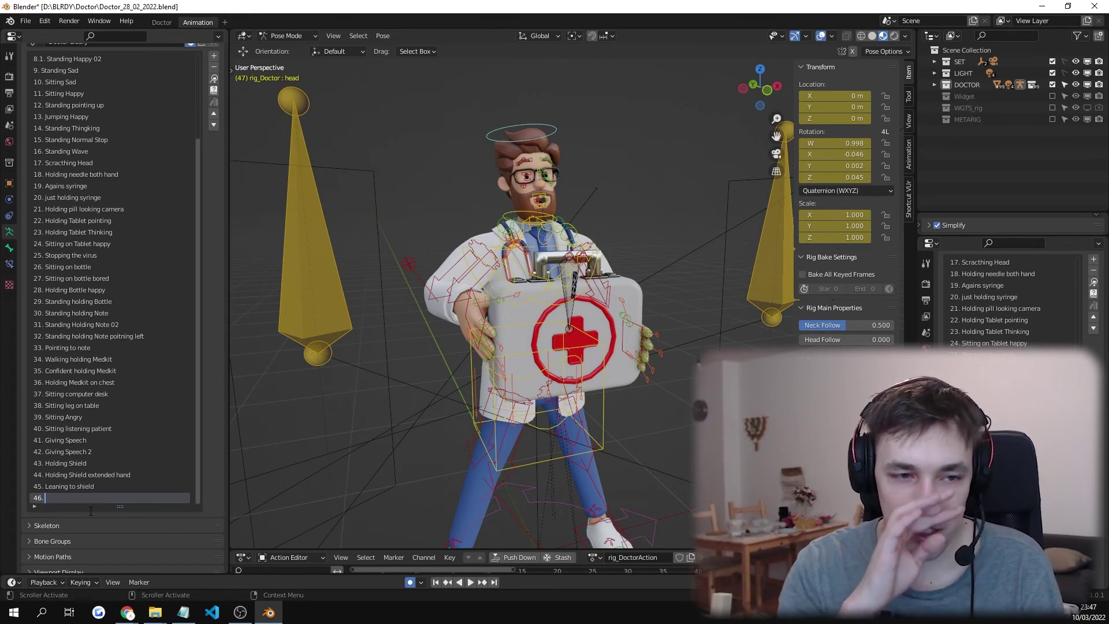
text(Suprised)
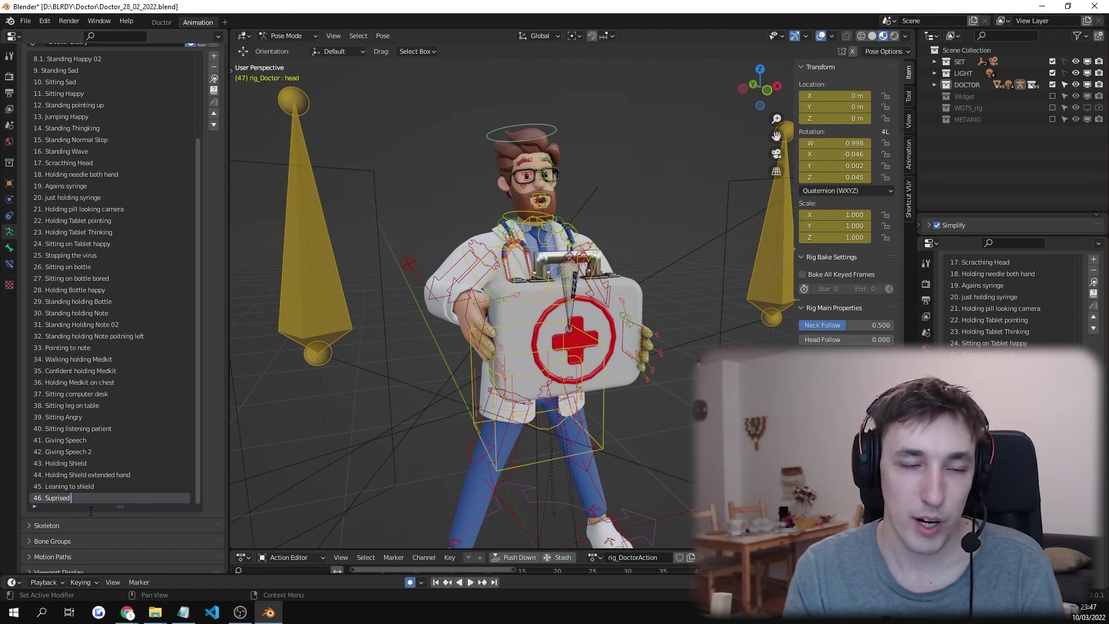
text( chest)
key(Return)
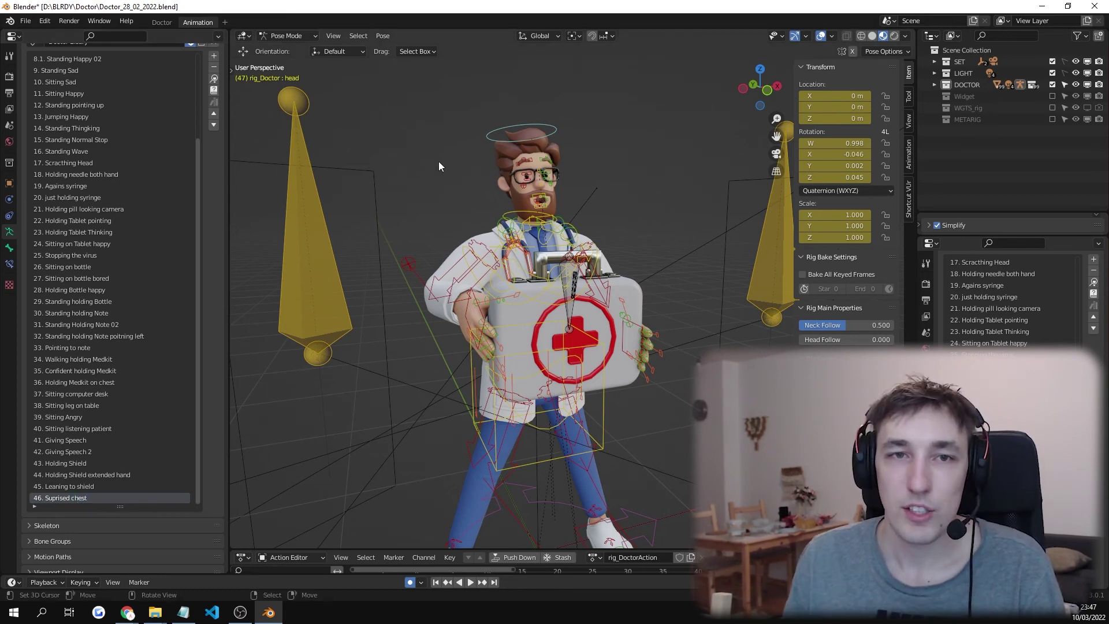
key(ctrl+Tab)
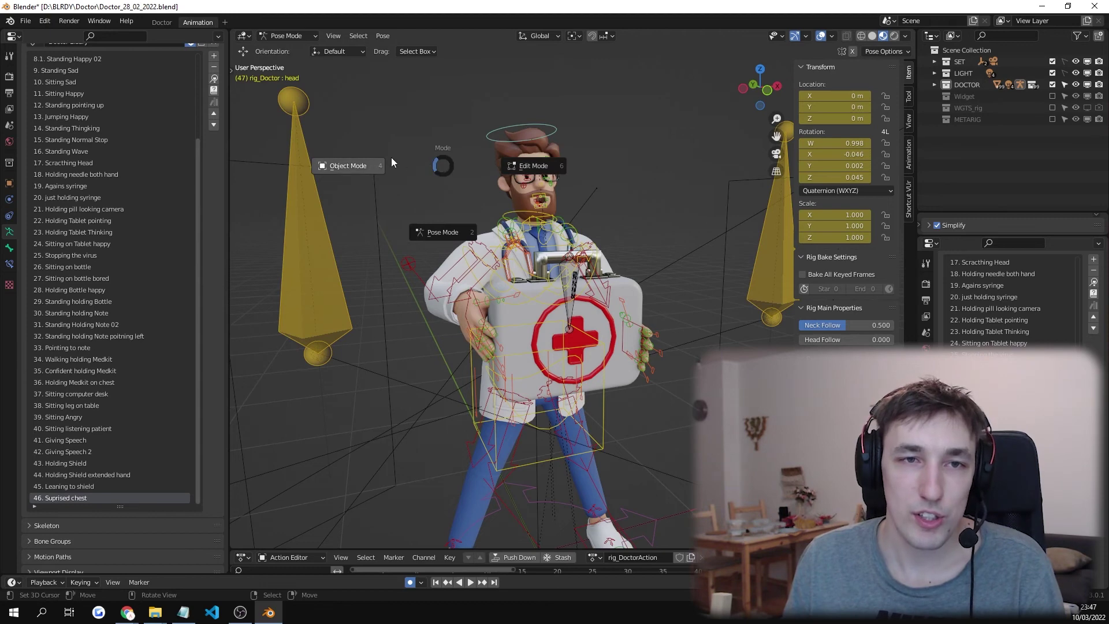
In Object Mode, apply the Jumping Happy pose, then Standing Holding Note 02.
click(391, 157)
scroll(127, 176, up, 4)
click(106, 164)
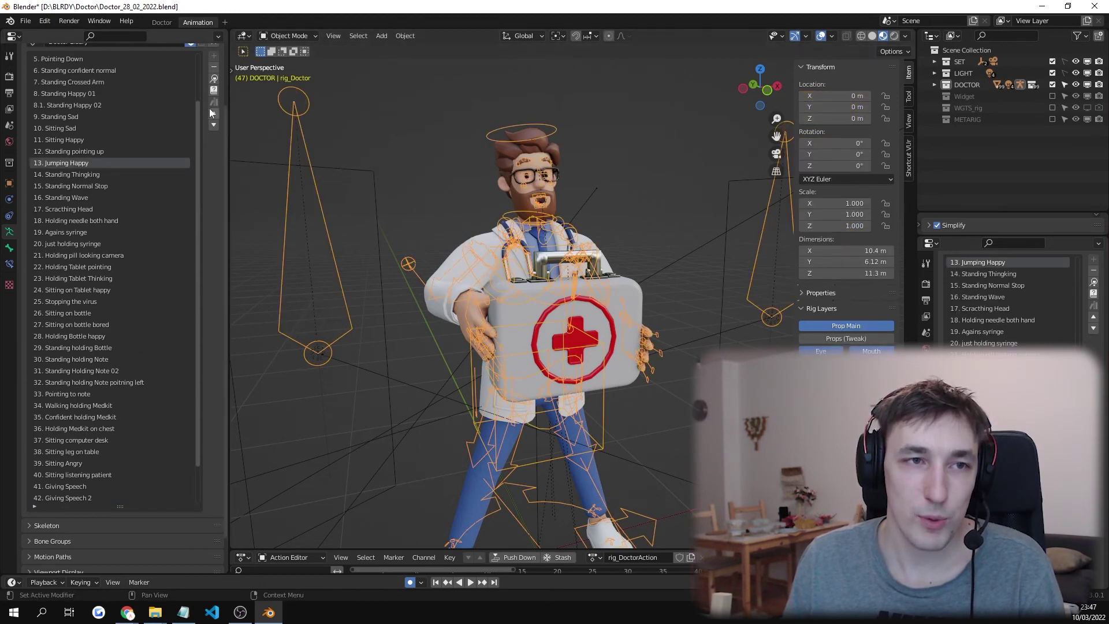
click(214, 89)
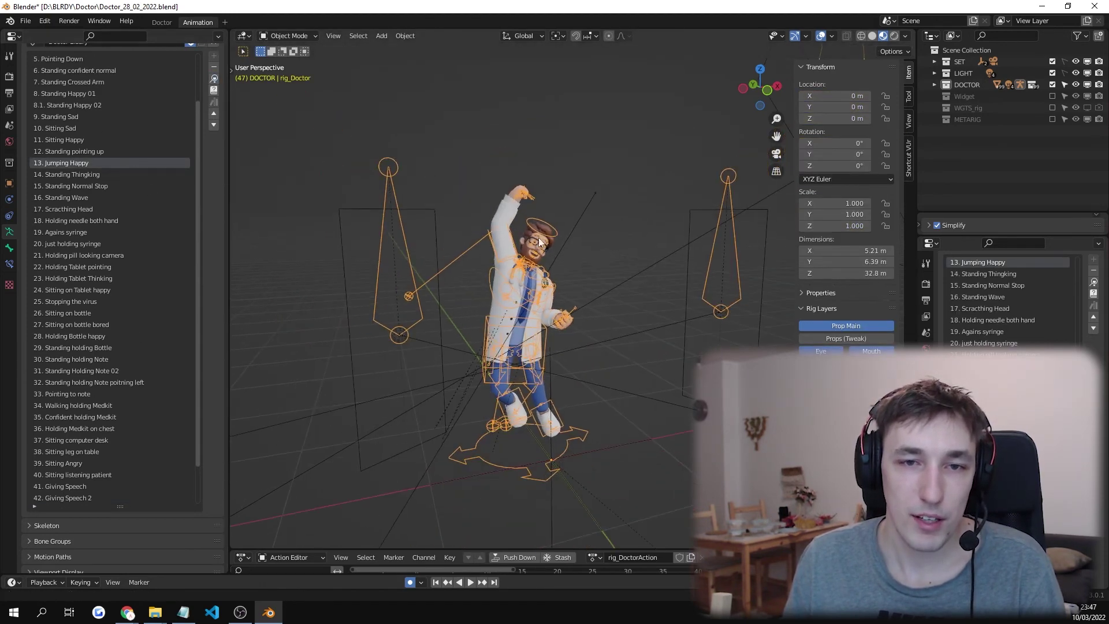
scroll(178, 351, down, 1)
click(173, 356)
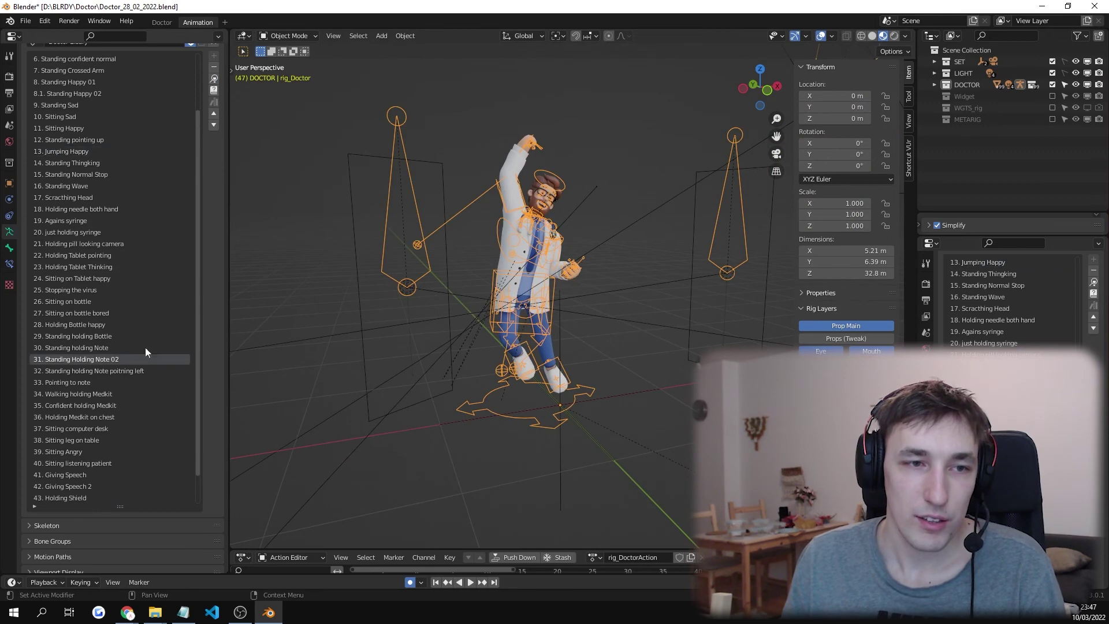
click(214, 81)
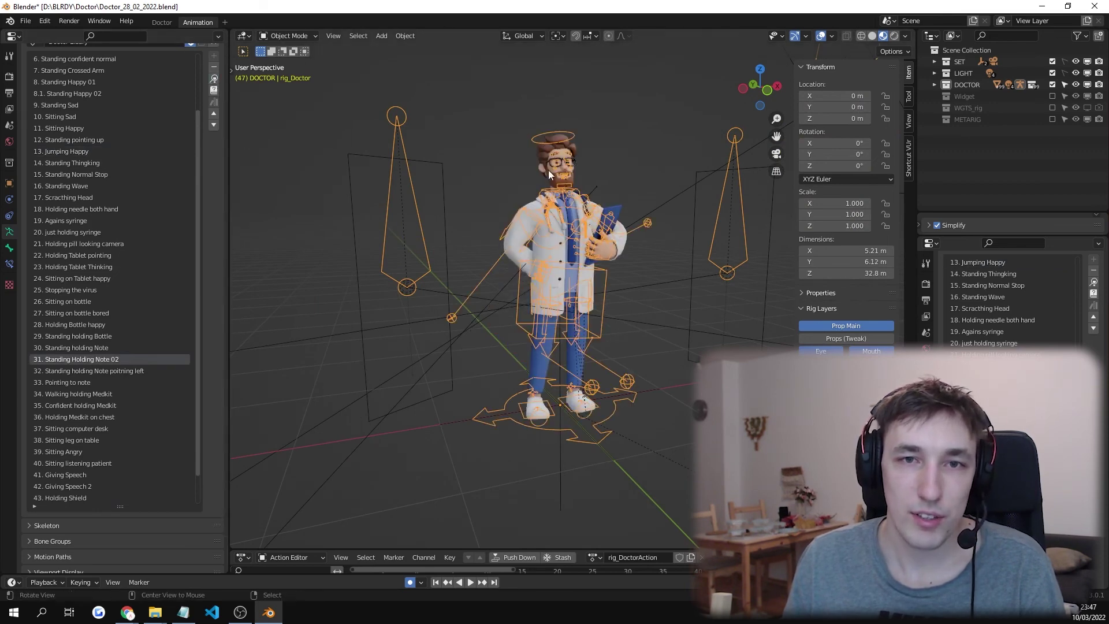
Hide viewport overlays, reapply '46. Suprised chest', and show the render settings.
click(830, 36)
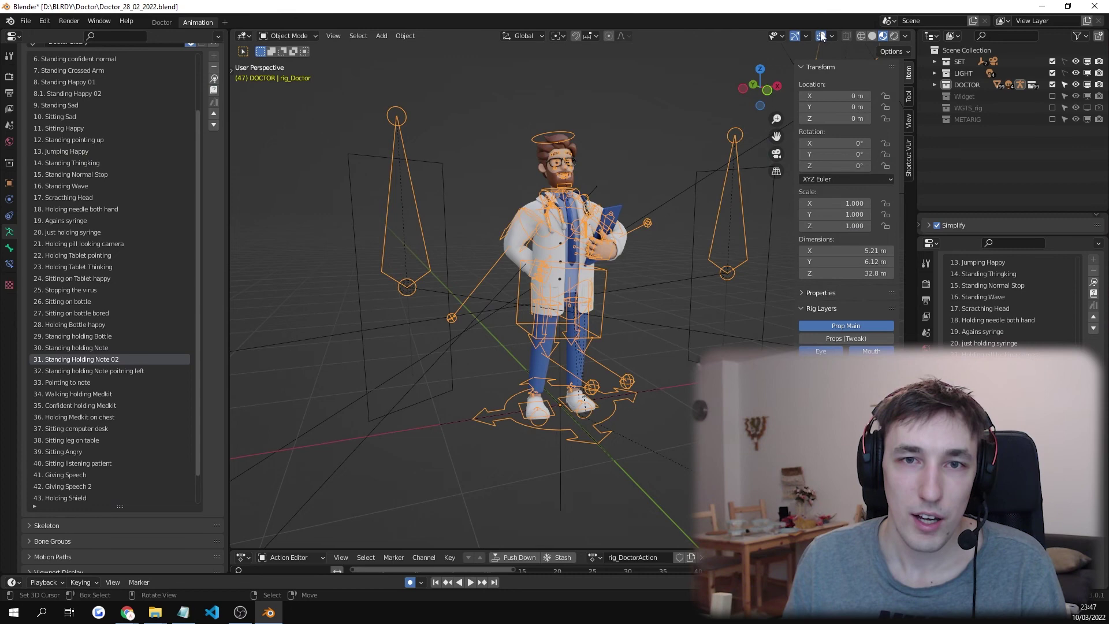
click(820, 36)
scroll(172, 380, down, 3)
click(105, 498)
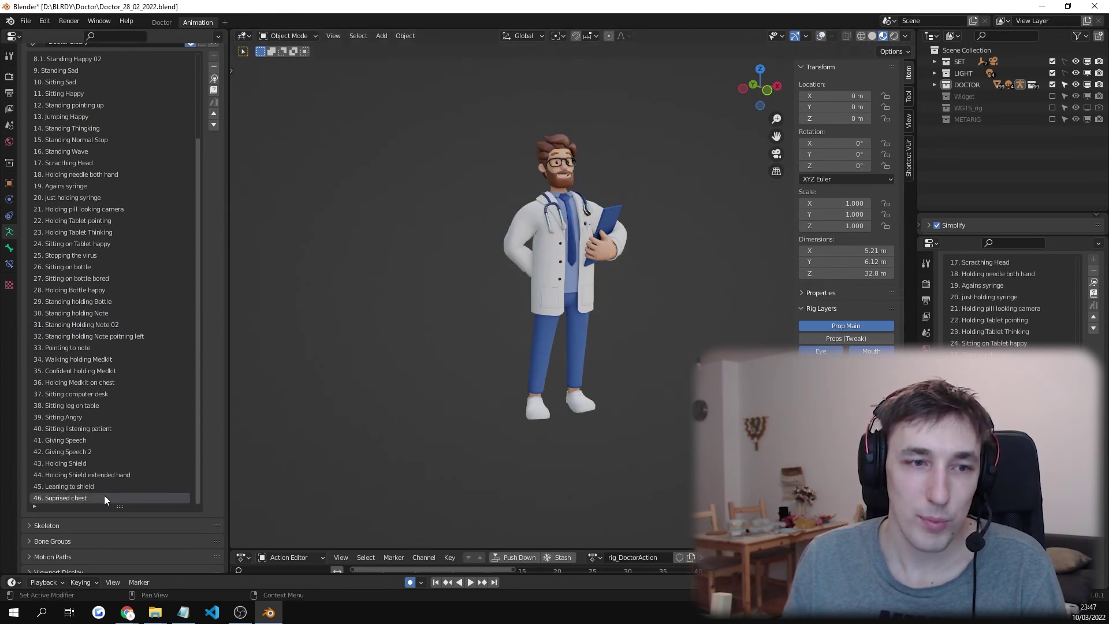
click(214, 79)
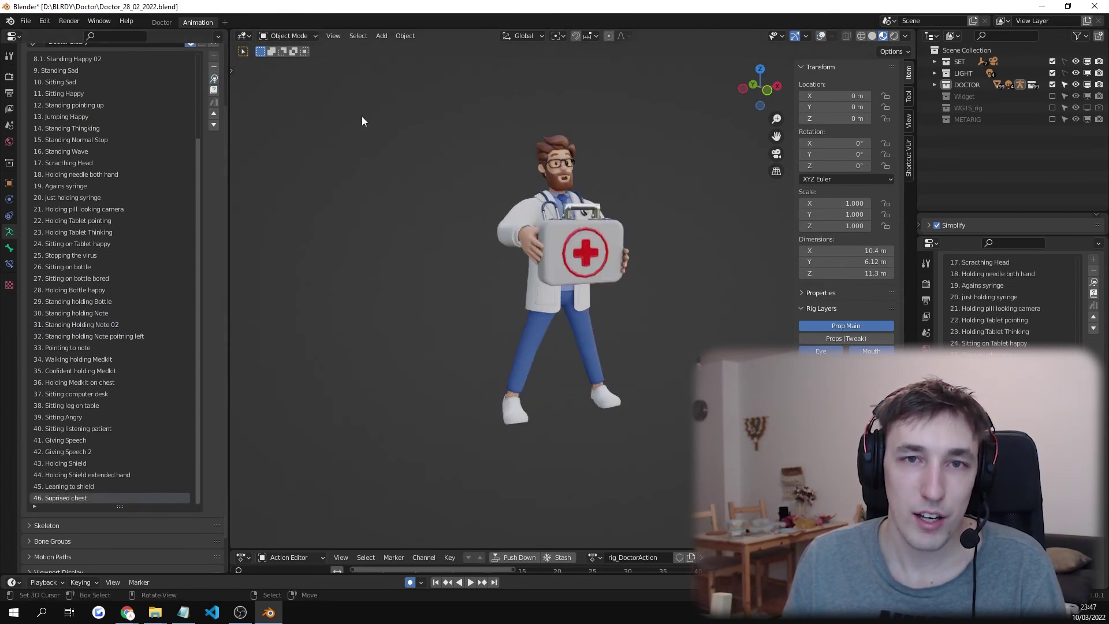
scroll(525, 168, up, 3)
alt+drag(526, 169, 500, 169)
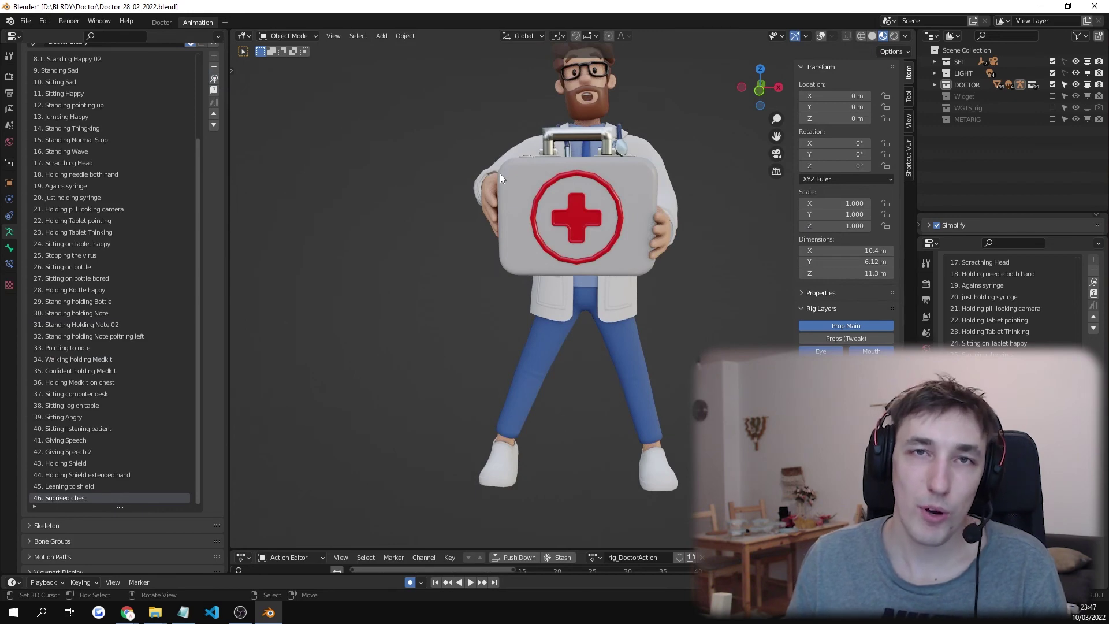
click(926, 286)
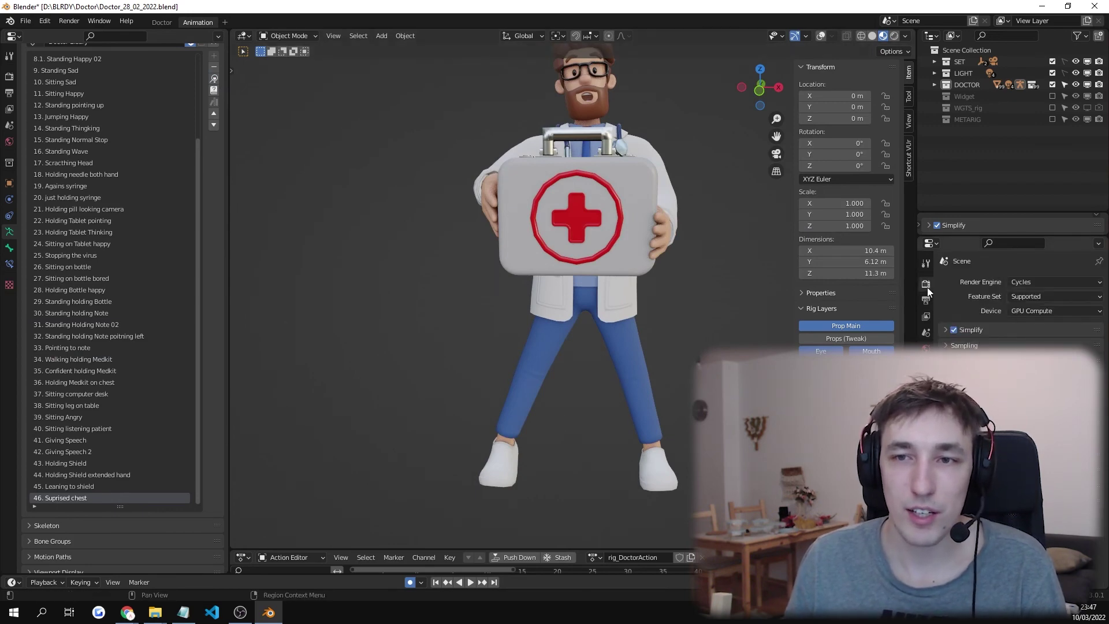